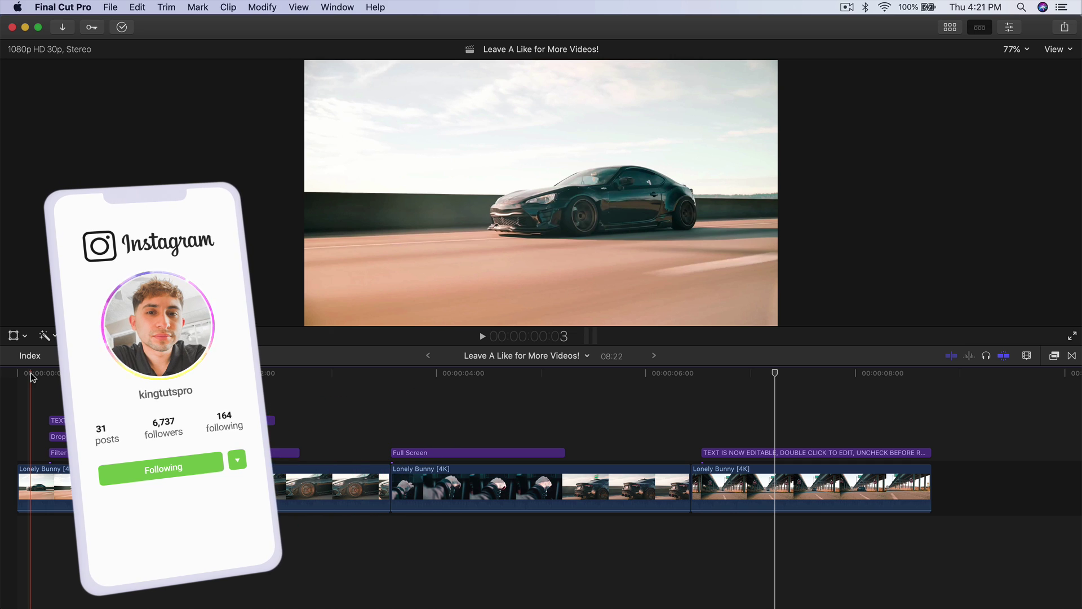
# Play the finished car edit, then scrub the playhead to just past the one-second mark
pyautogui.press('space')
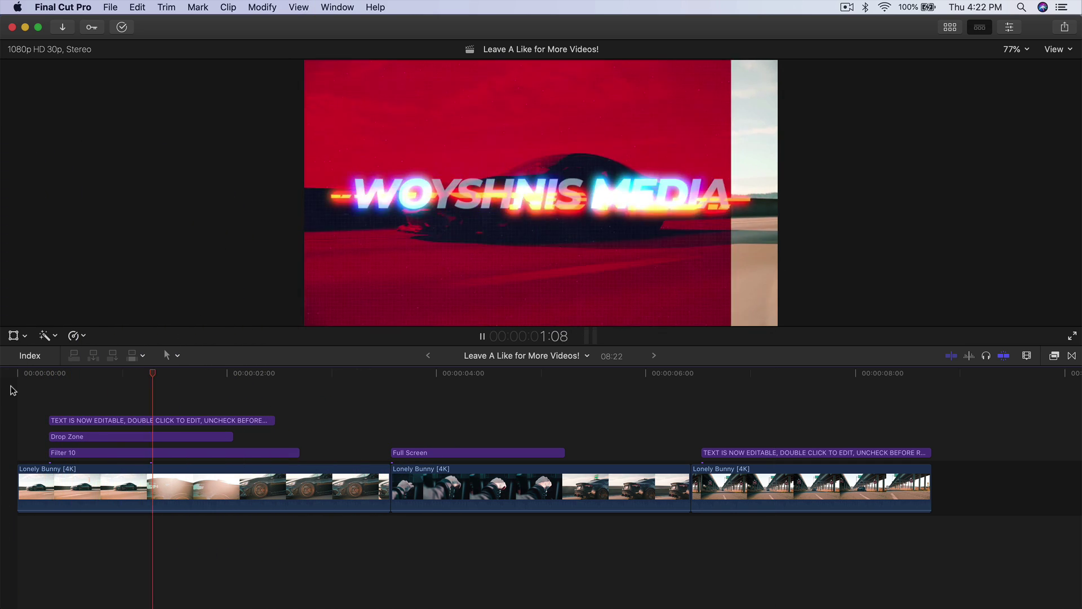
pyautogui.press('space')
pyautogui.click(121, 375)
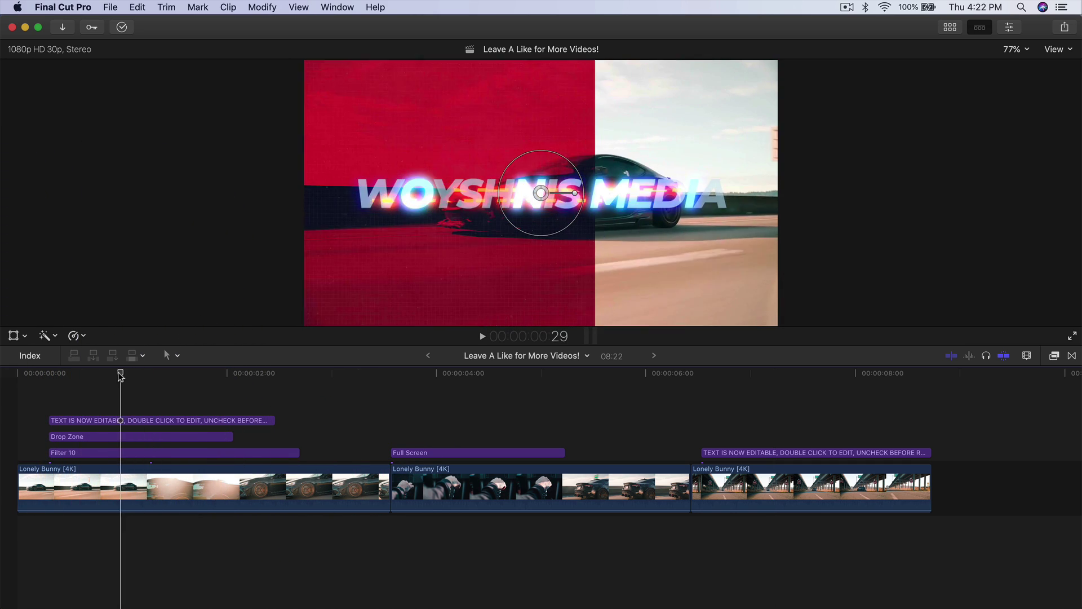
pyautogui.moveTo(121, 376); pyautogui.dragTo(129, 375)
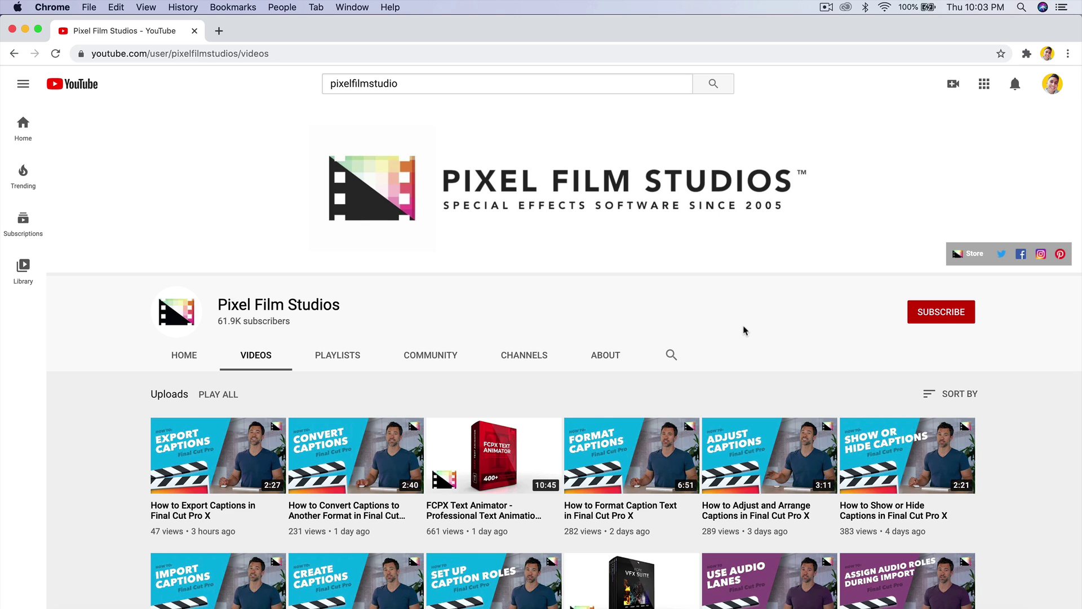
# On the Pixel Film Studios channel, play the first playlist from 'What's New in Final Cut Pro X 10.4.9! Quick Tour'
pyautogui.scroll(-3, 744, 330)
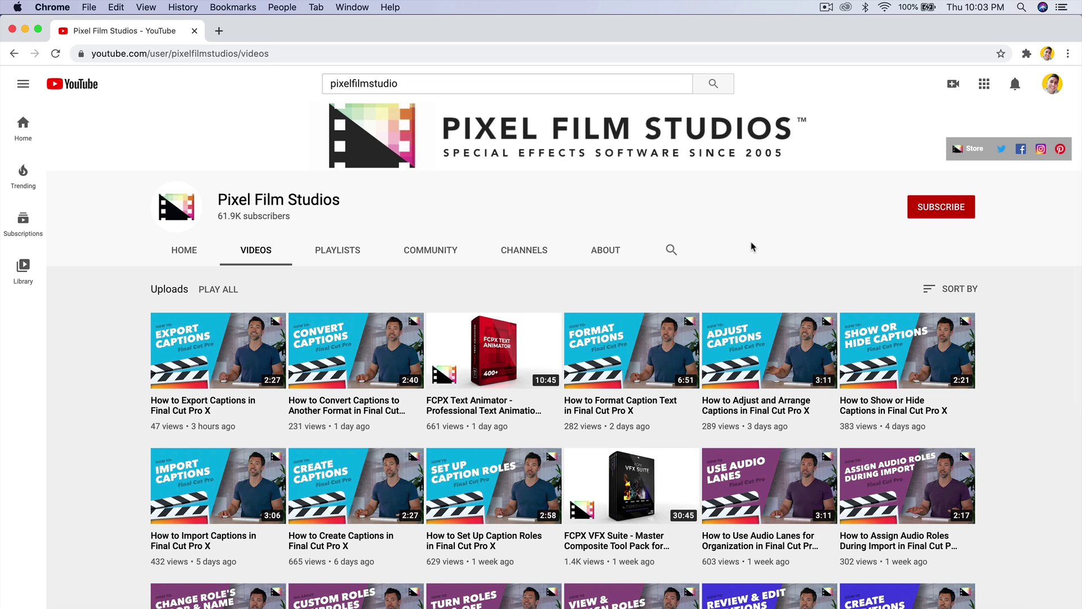
pyautogui.scroll(-1, 754, 247)
pyautogui.click(336, 228)
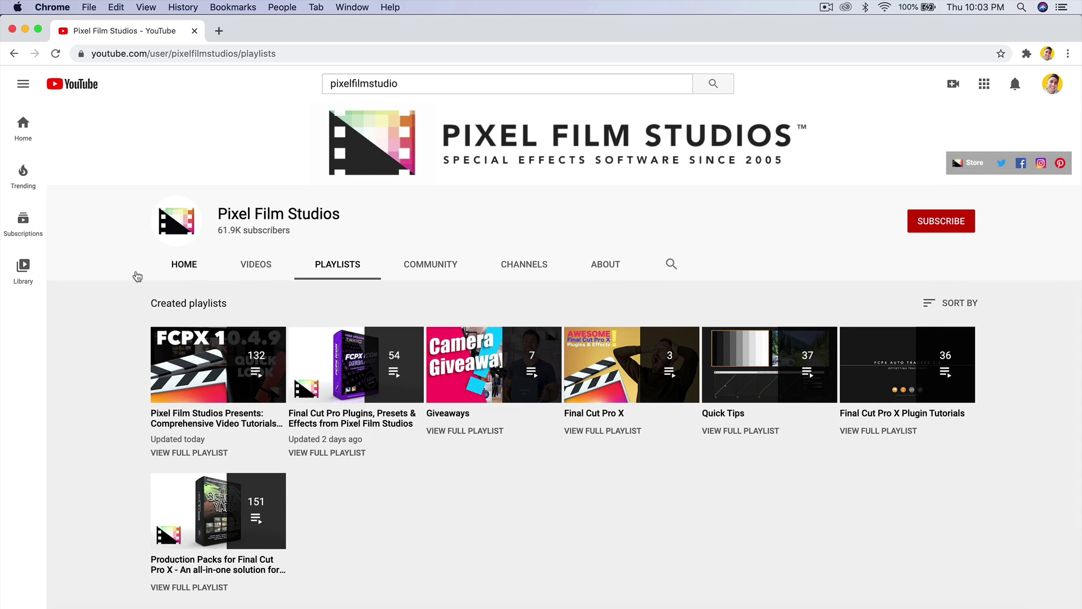
pyautogui.click(209, 364)
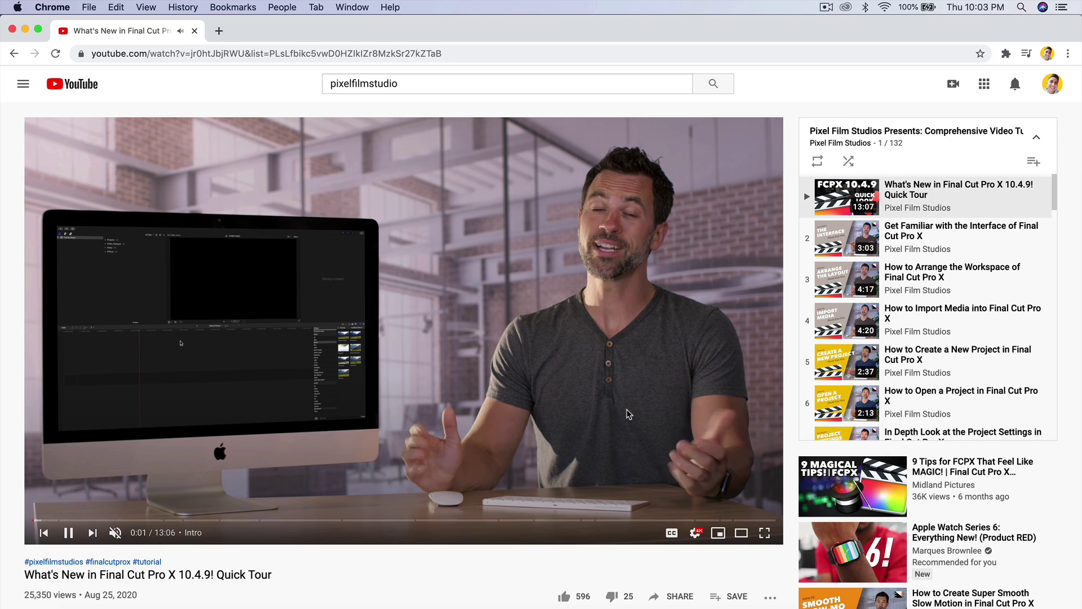
pyautogui.scroll(-5, 876, 249)
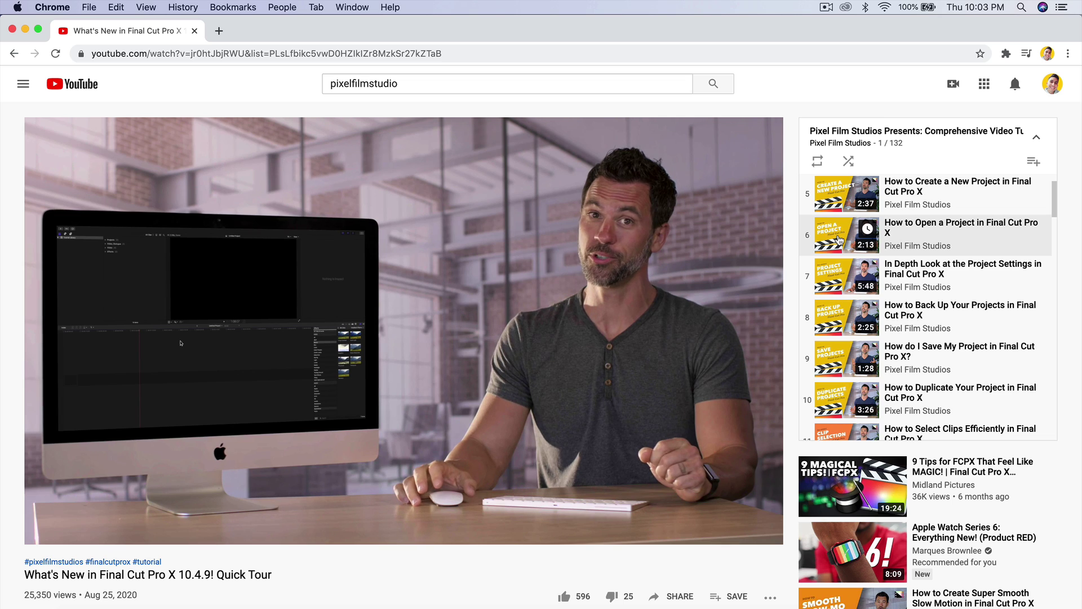
pyautogui.scroll(-2, 840, 239)
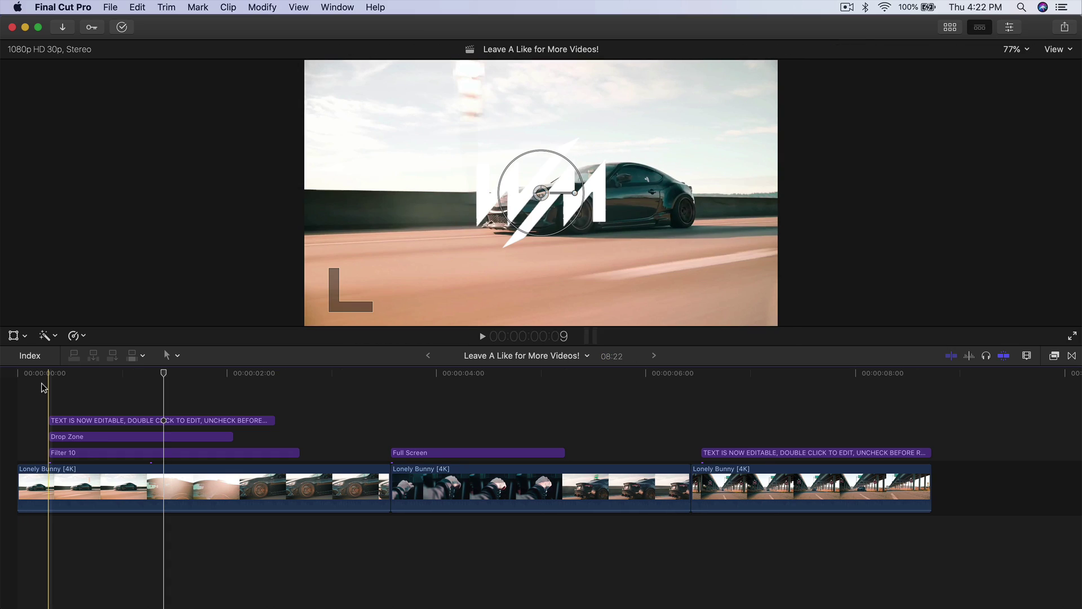
# Play back the three Lonely Bunny car clips, then bring up the Titles and Generators browser
pyautogui.press('space')
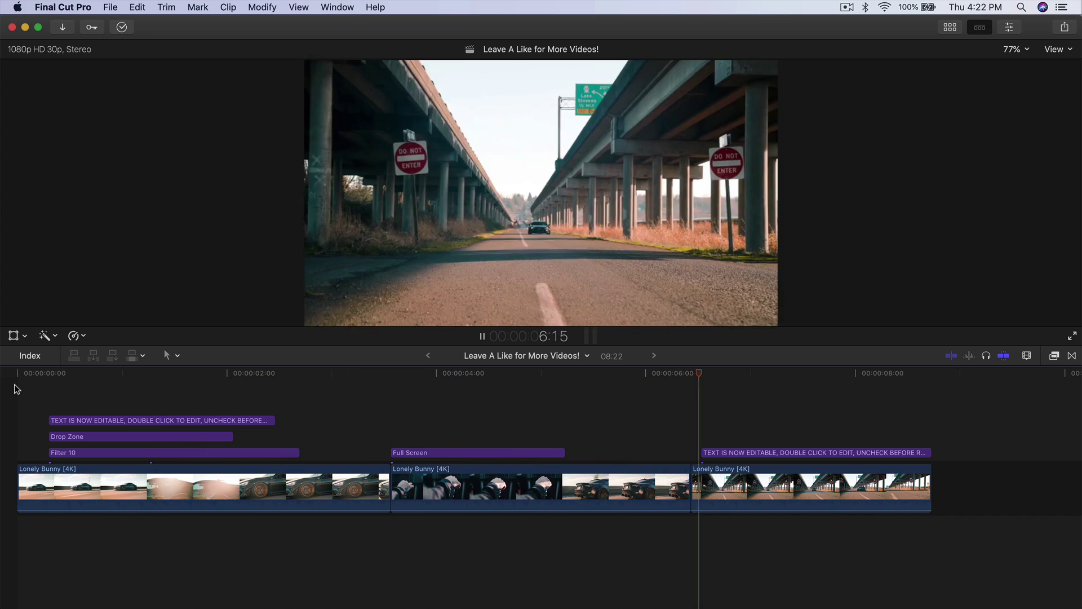
pyautogui.press('space')
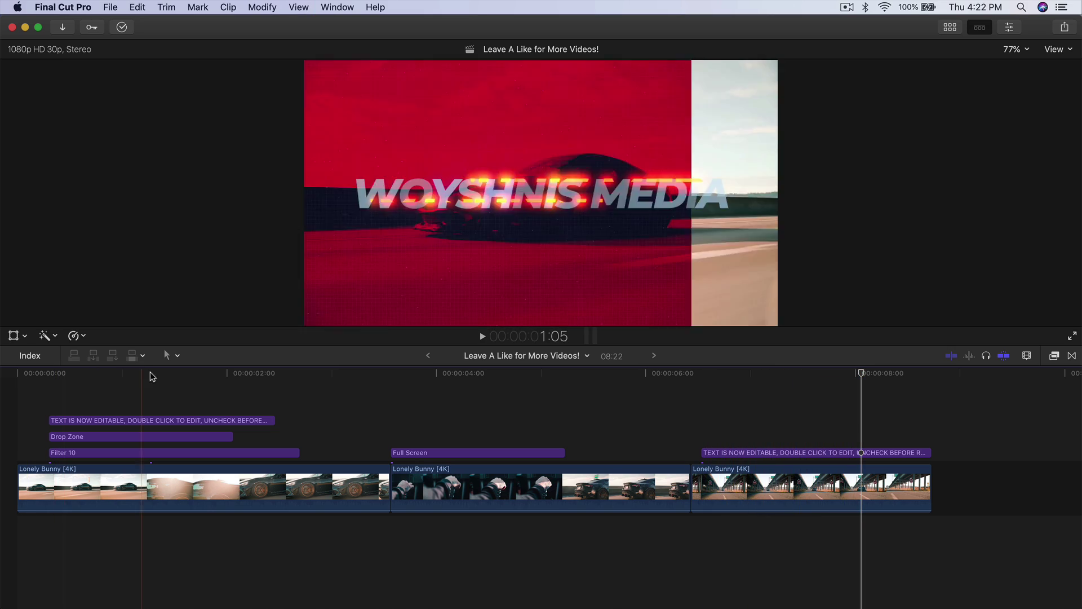
pyautogui.press('space')
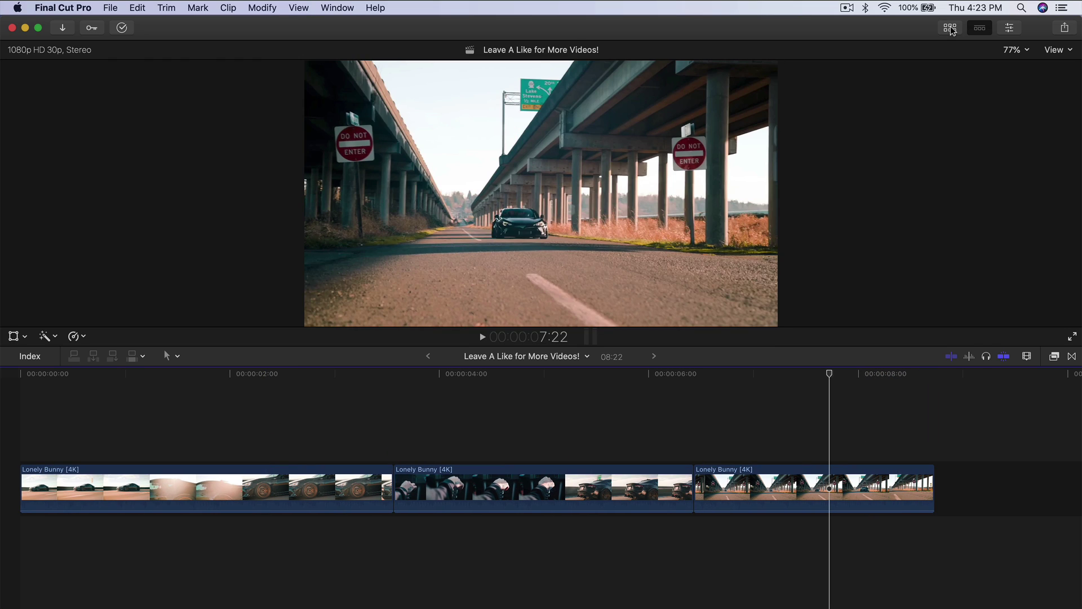
pyautogui.click(951, 28)
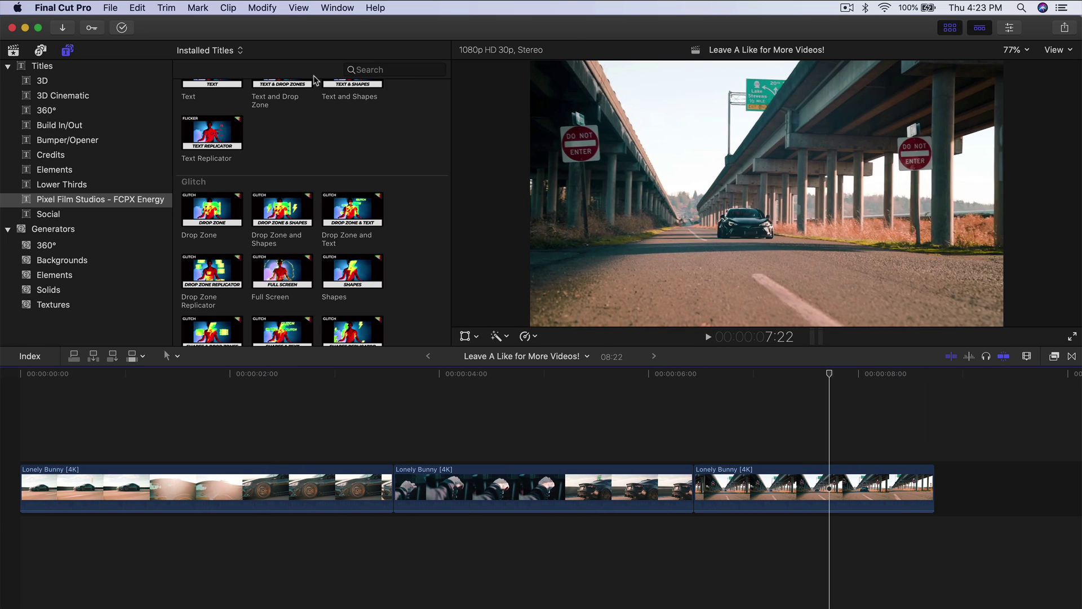
# Show the category sidebar and filter Titles to Pixel Film Studios - FCPX Energy
pyautogui.click(67, 51)
pyautogui.click(68, 51)
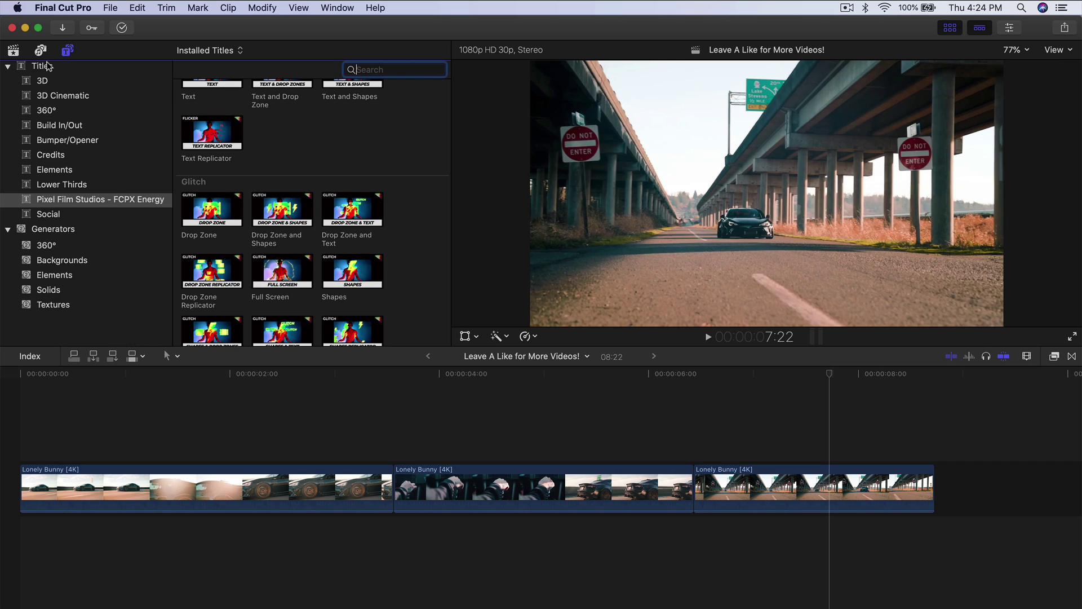
pyautogui.click(9, 70)
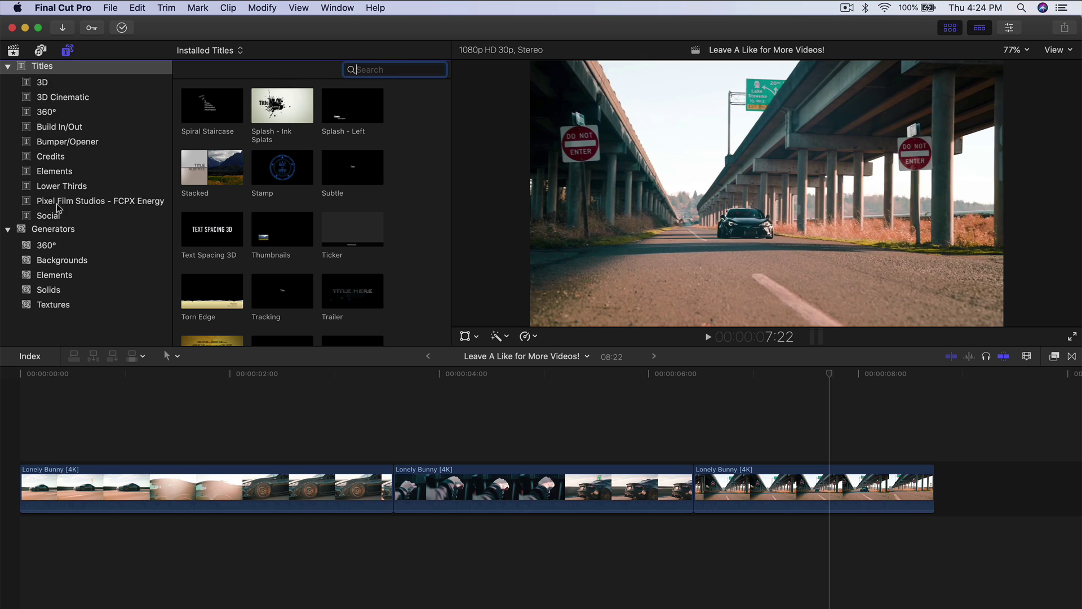
pyautogui.click(120, 204)
# Browse the FCPX Energy title groups and preview the Bars Drop Zone title
pyautogui.scroll(5, 410, 158)
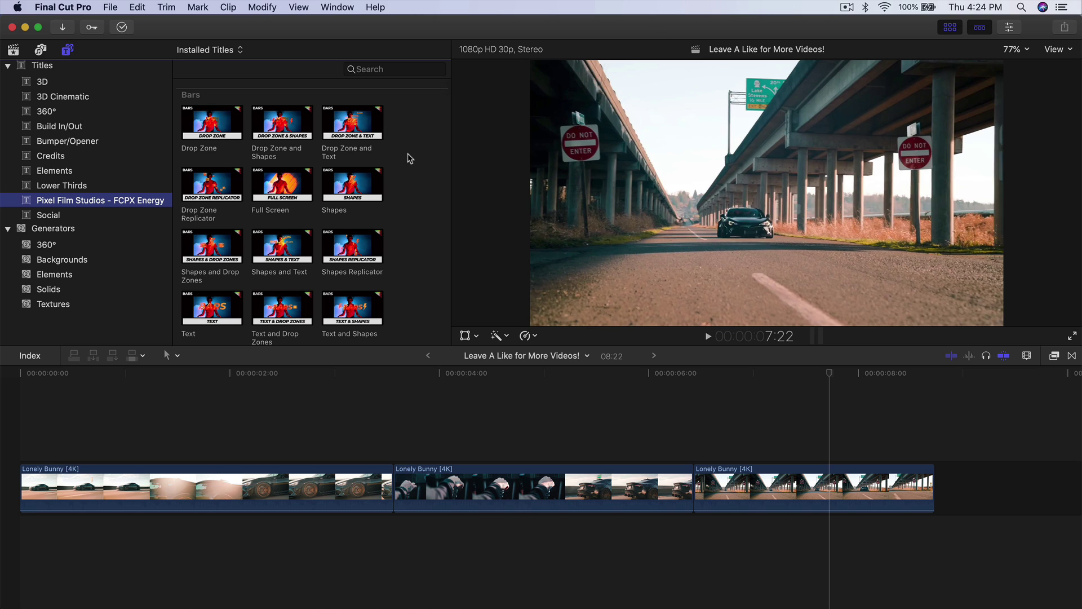
pyautogui.scroll(-8, 410, 159)
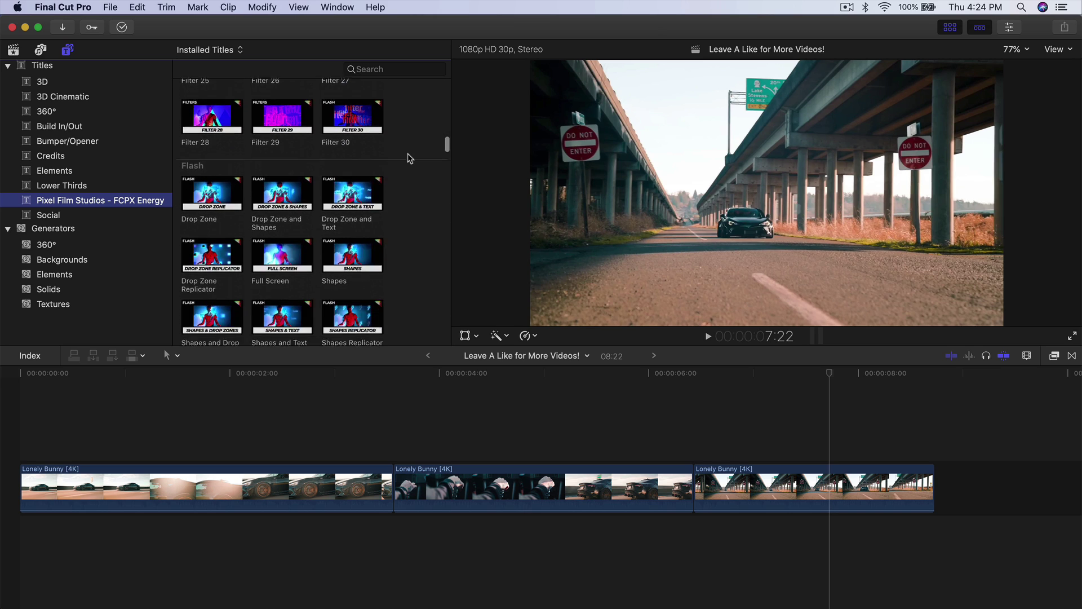
pyautogui.scroll(-10, 410, 158)
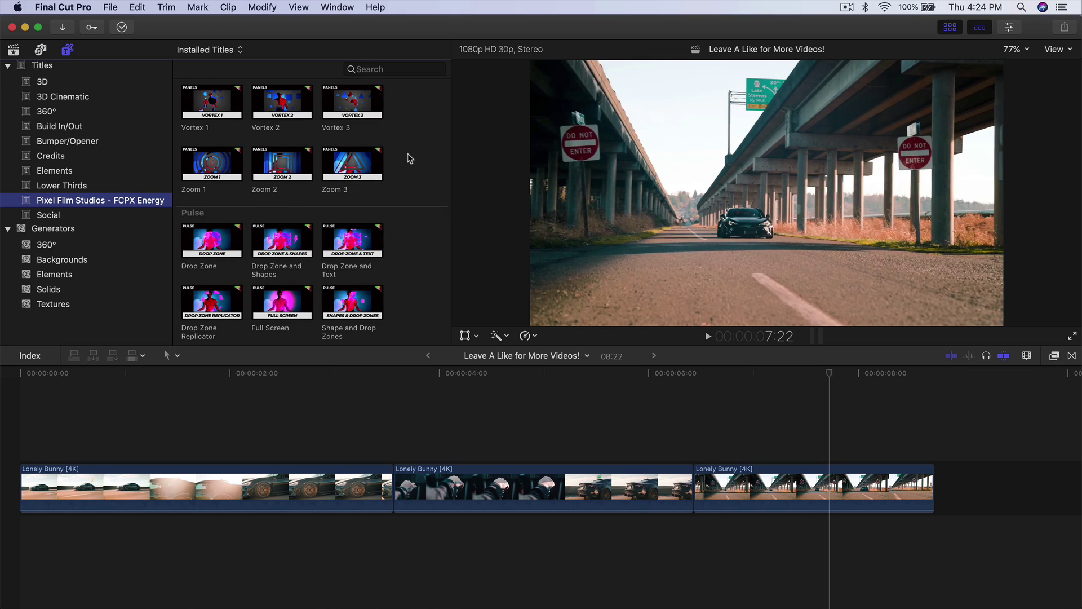
pyautogui.scroll(-8, 410, 159)
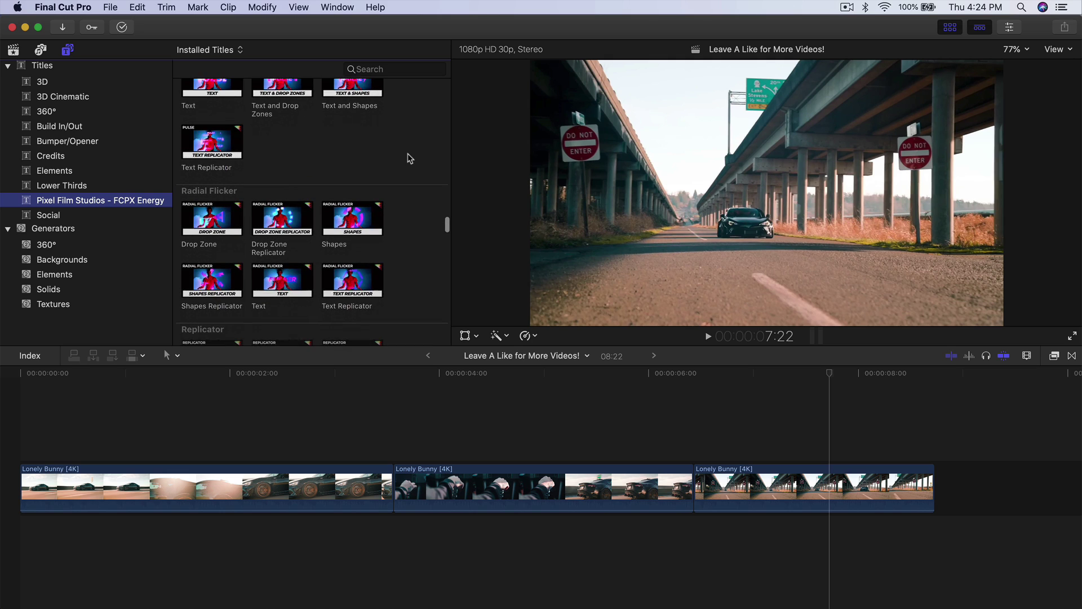
pyautogui.scroll(-10, 410, 158)
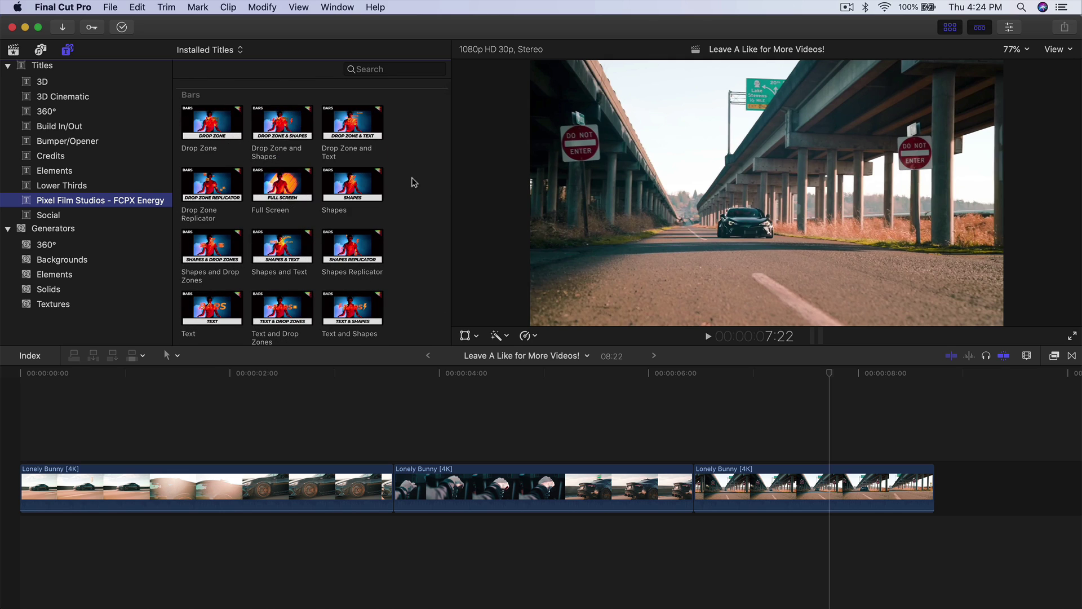
pyautogui.scroll(-3, 419, 176)
pyautogui.scroll(3, 419, 177)
pyautogui.click(200, 132)
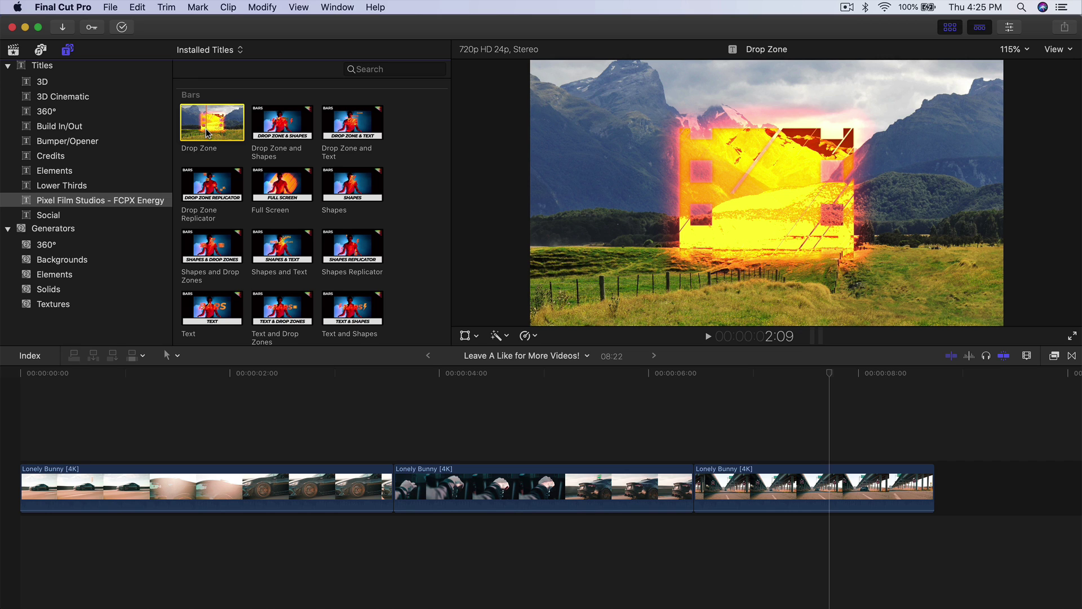
# Try the Bars Drop Zone title over the car clips and undo it, then add and play Full Screen
pyautogui.moveTo(217, 128); pyautogui.dragTo(97, 449)
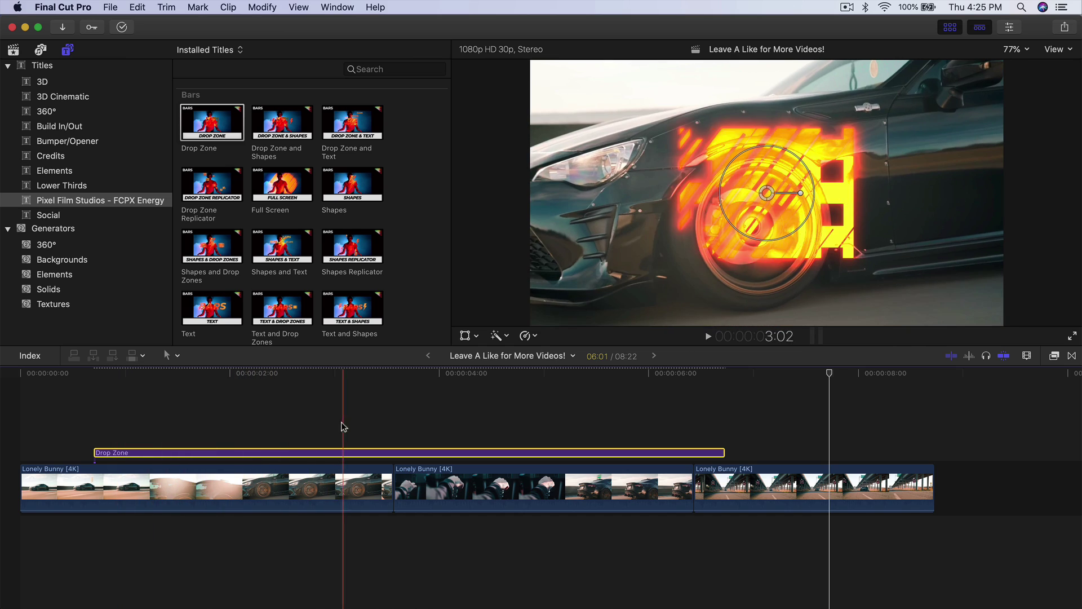
pyautogui.press('super+z')
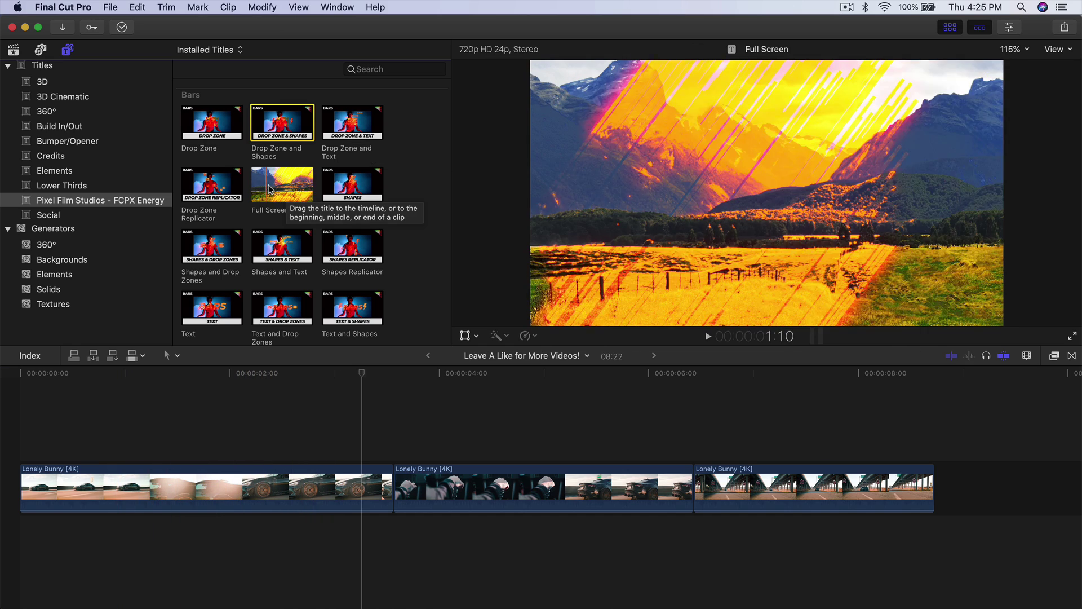
pyautogui.moveTo(269, 187); pyautogui.dragTo(90, 411)
pyautogui.press('space')
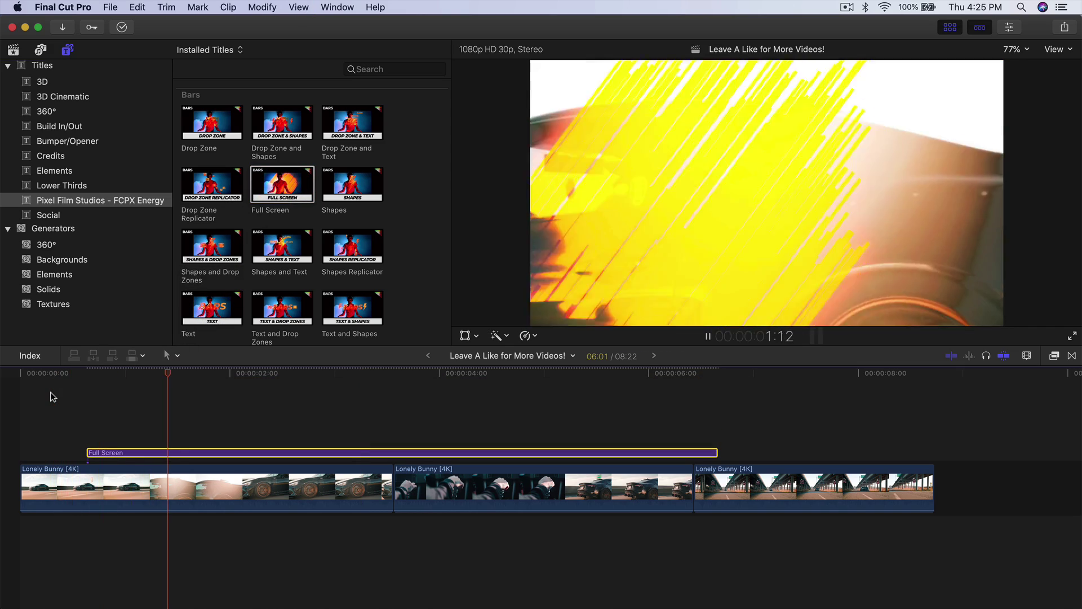
pyautogui.press('space')
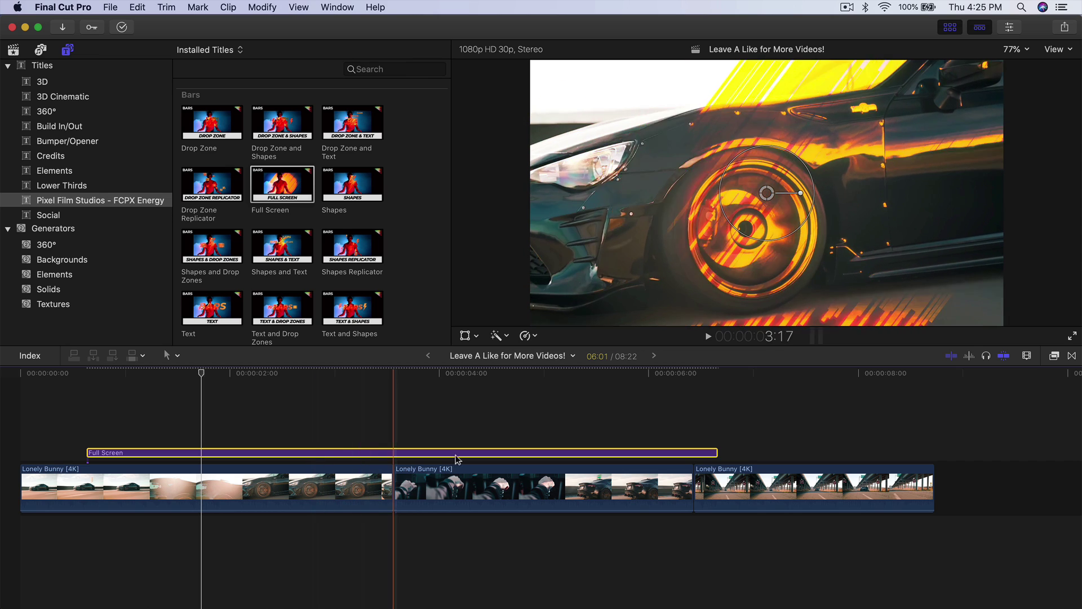
pyautogui.press('space')
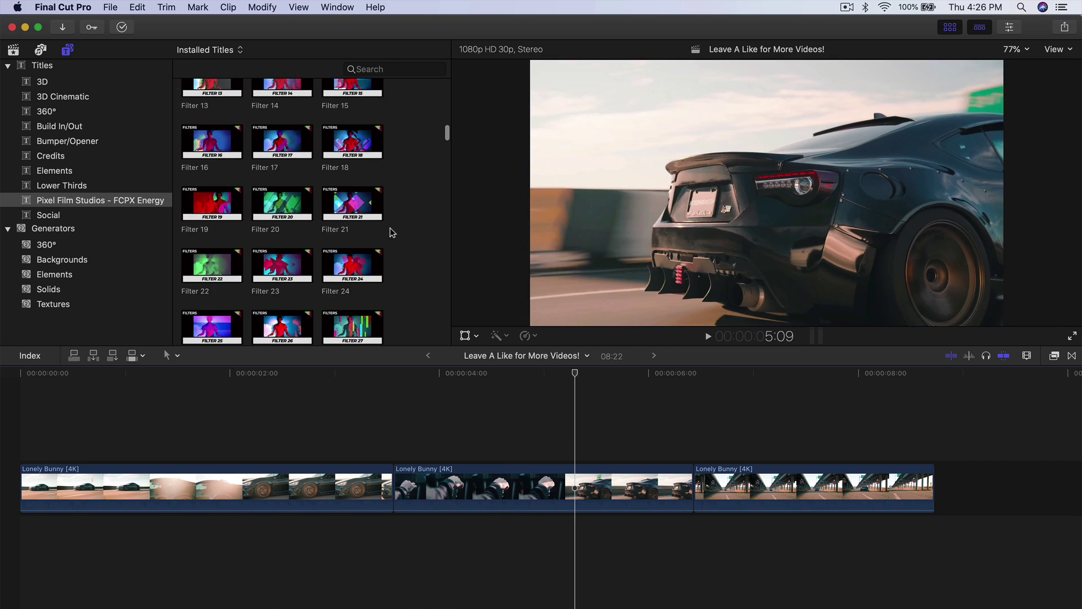
pyautogui.scroll(-1, 366, 217)
pyautogui.scroll(5, 355, 204)
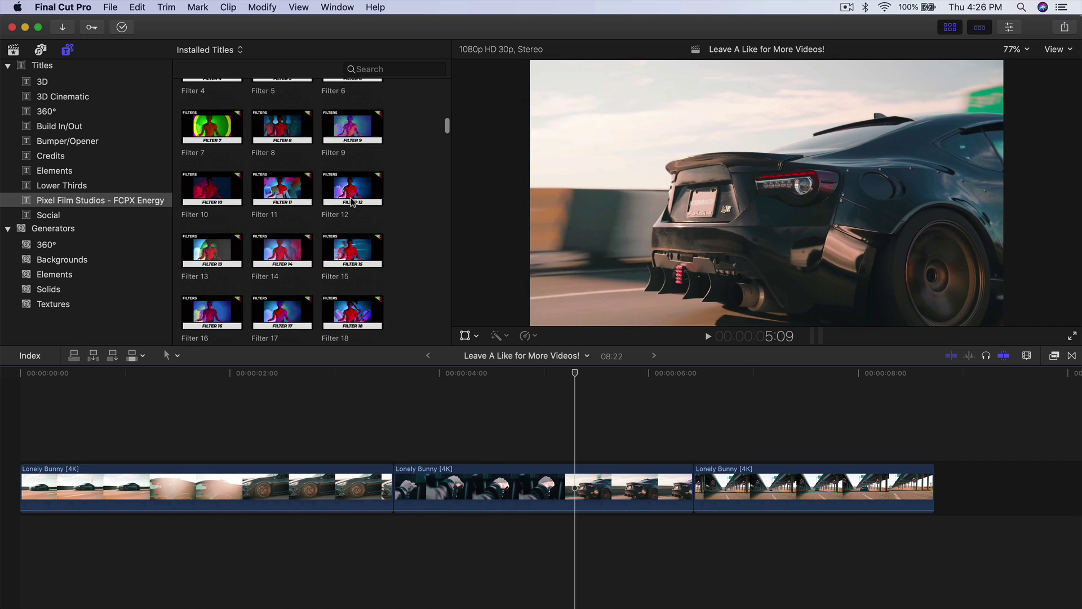
# Add the Filter 10 title above the opening clip and play it back
pyautogui.scroll(-3, 360, 208)
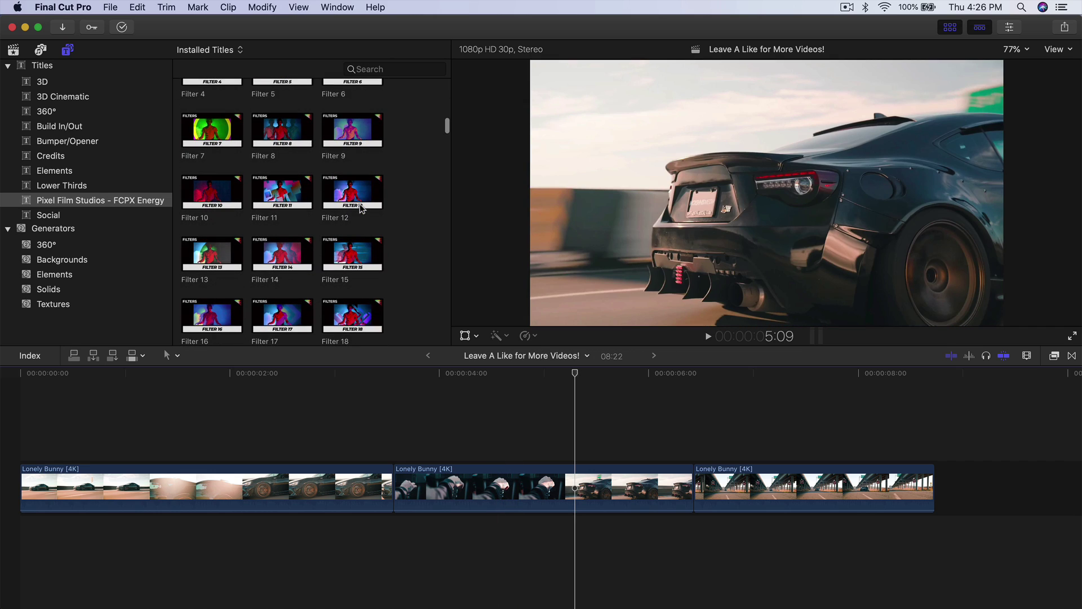
pyautogui.moveTo(212, 192); pyautogui.dragTo(64, 437)
pyautogui.press('space')
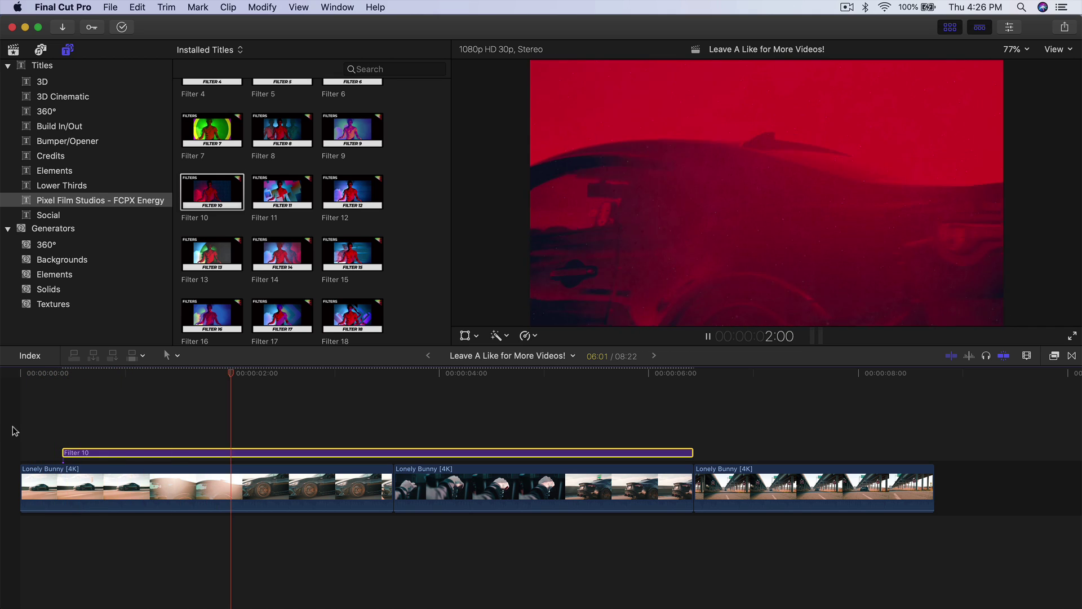
pyautogui.press('space')
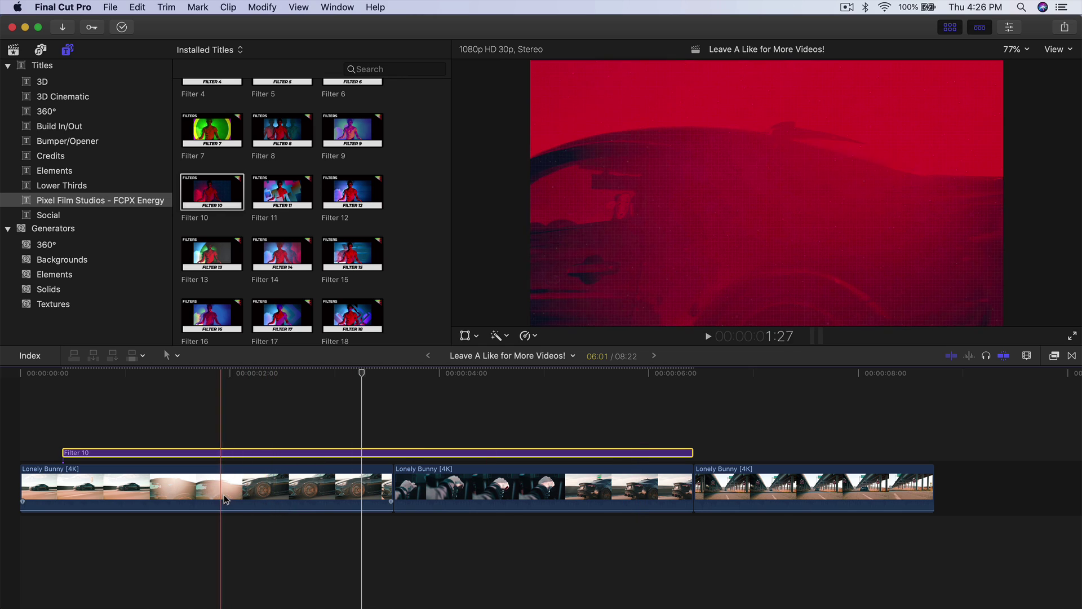
# Trim Filter 10 to under two seconds and park the playhead at the one-second mark
pyautogui.moveTo(692, 453); pyautogui.dragTo(244, 466)
pyautogui.click(126, 373)
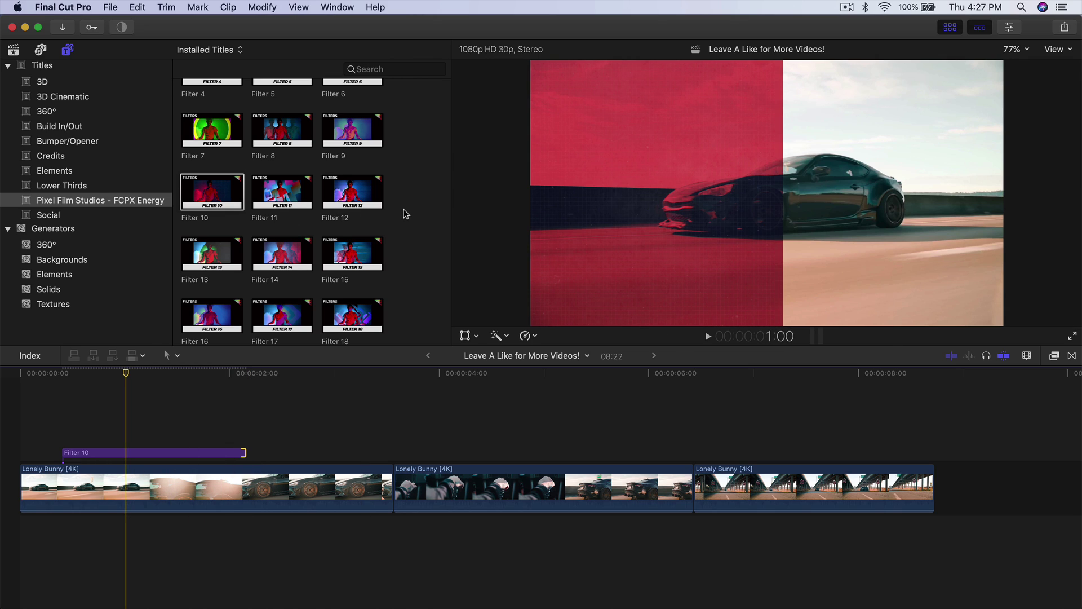
pyautogui.scroll(10, 399, 190)
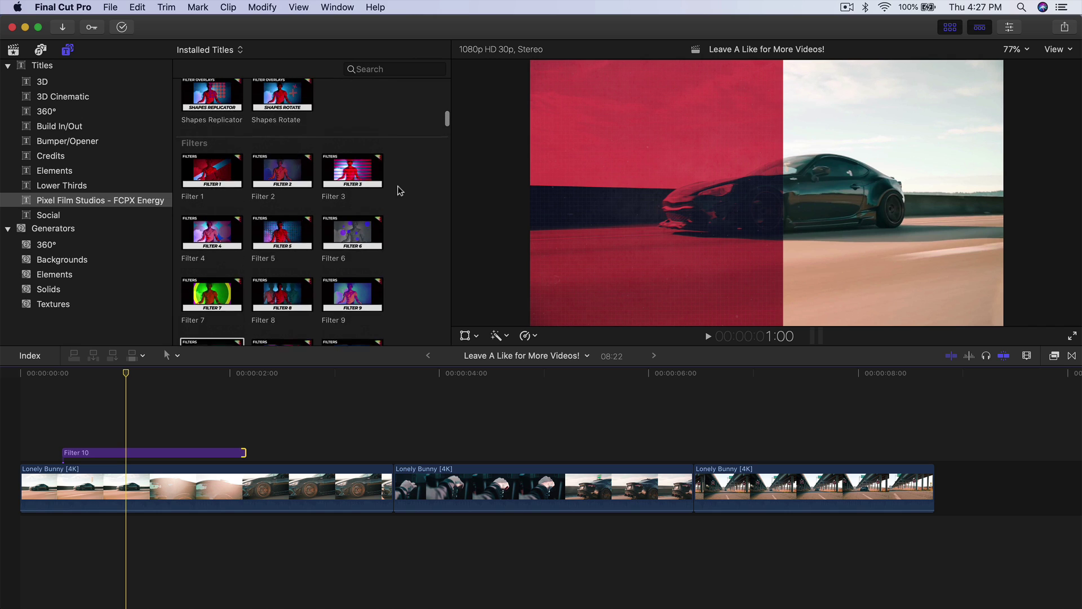
pyautogui.scroll(5, 398, 189)
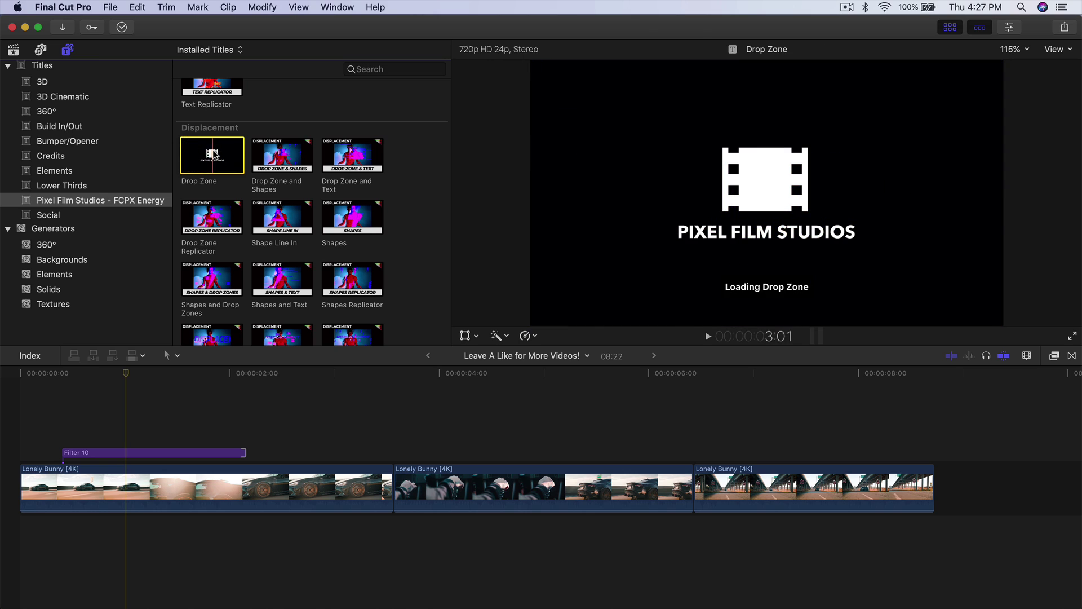
# Add the Displacement Drop Zone title above Filter 10, trim it to end with Filter 10, and play back
pyautogui.moveTo(185, 157); pyautogui.dragTo(66, 407)
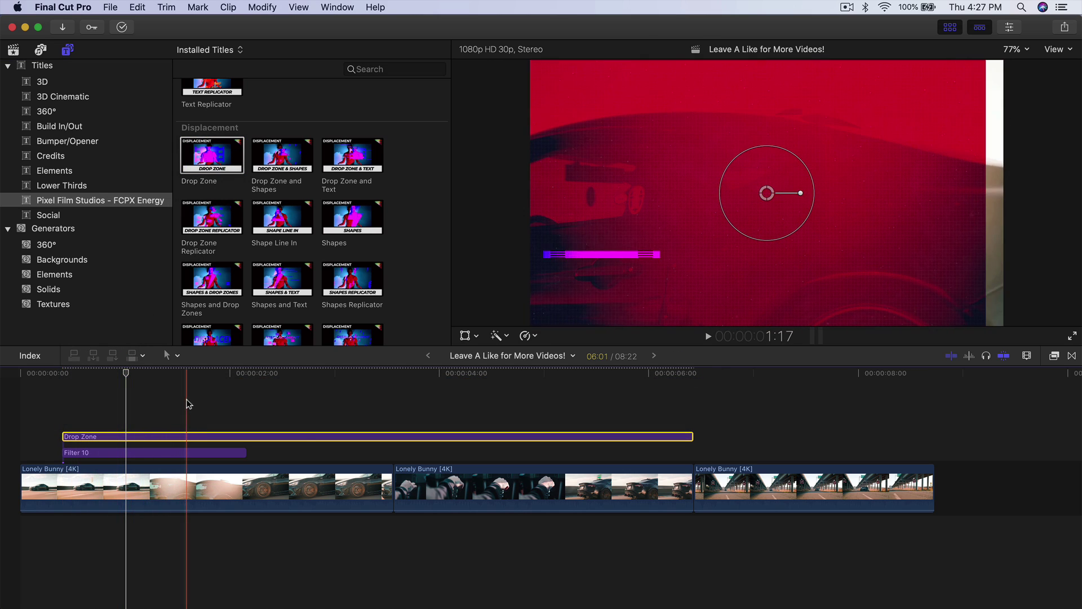
pyautogui.moveTo(690, 438); pyautogui.dragTo(307, 438)
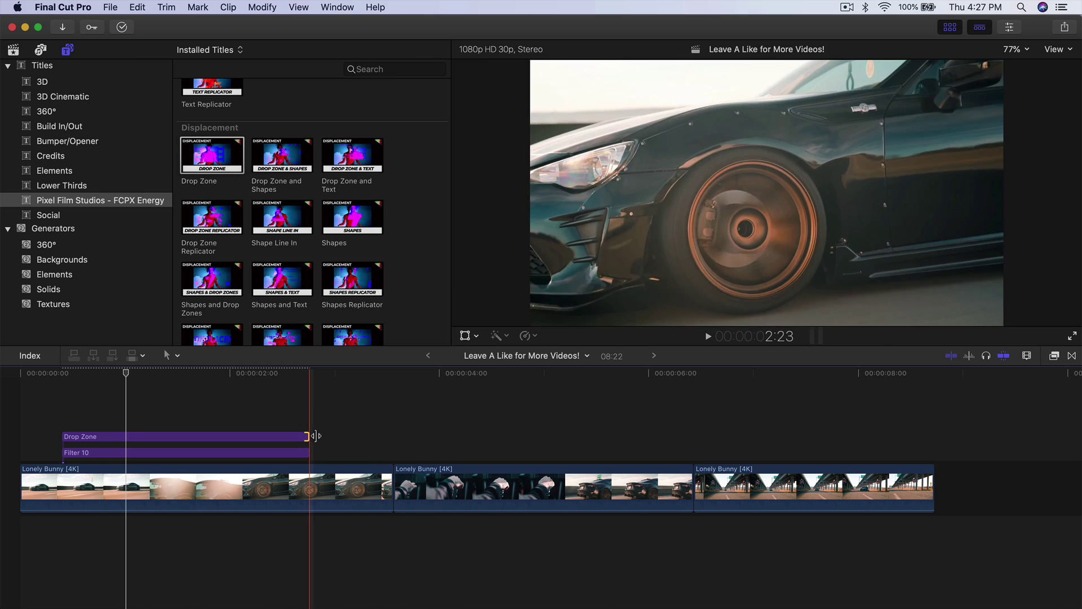
pyautogui.press('space')
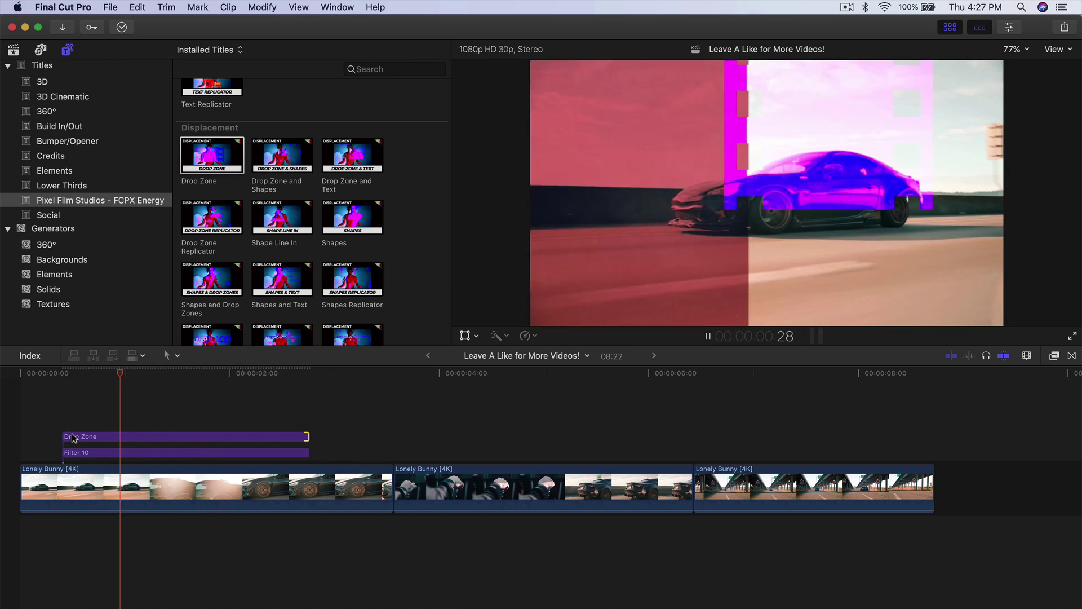
pyautogui.press('space')
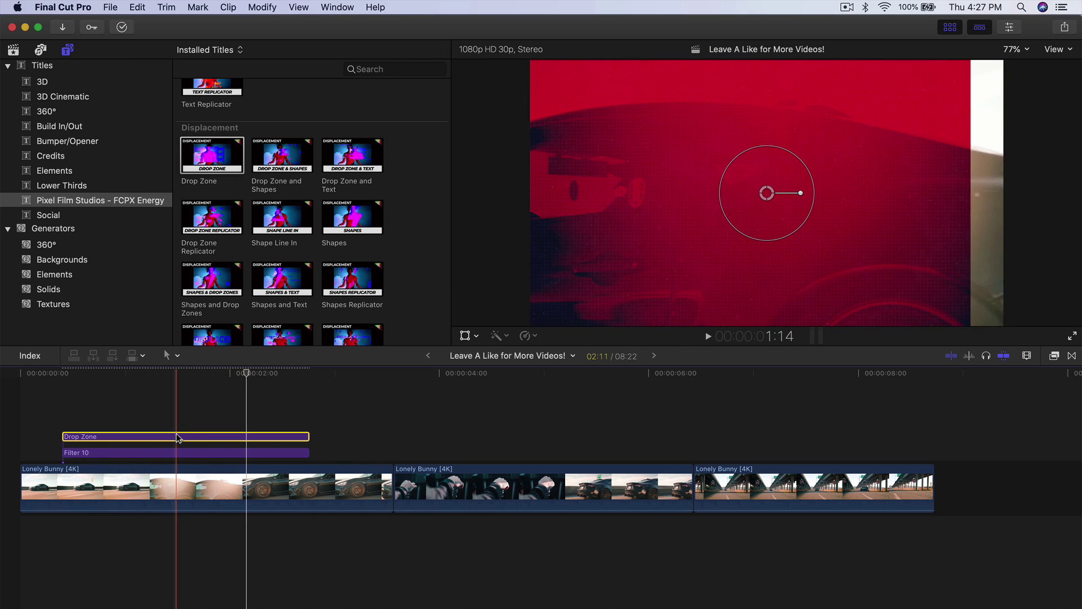
# Test Drop Zone below Filter 10, restore it above, and set the playhead to about 1:15
pyautogui.click(179, 375)
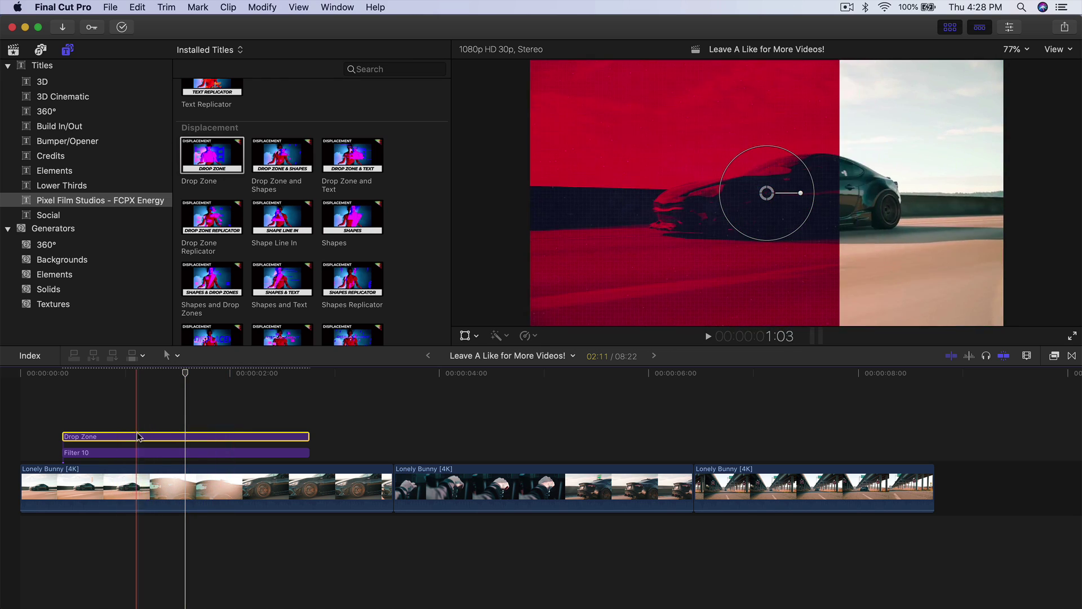
pyautogui.moveTo(135, 438); pyautogui.dragTo(138, 454)
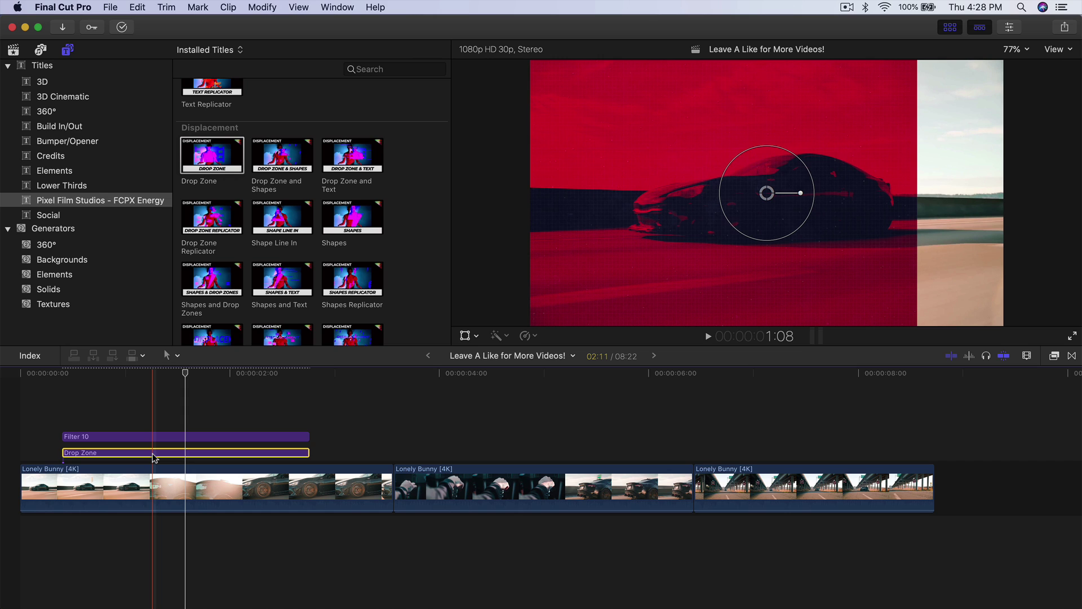
pyautogui.moveTo(152, 453); pyautogui.dragTo(153, 425)
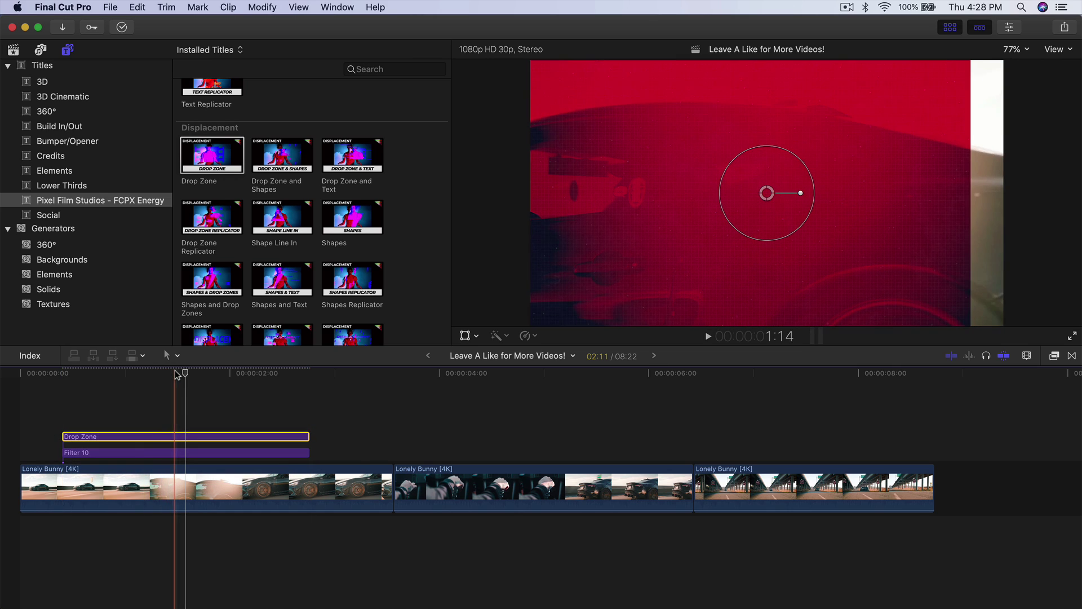
pyautogui.moveTo(168, 375)
pyautogui.mouseDown()
pyautogui.moveTo(202, 379)
pyautogui.moveTo(187, 379)
pyautogui.mouseUp()
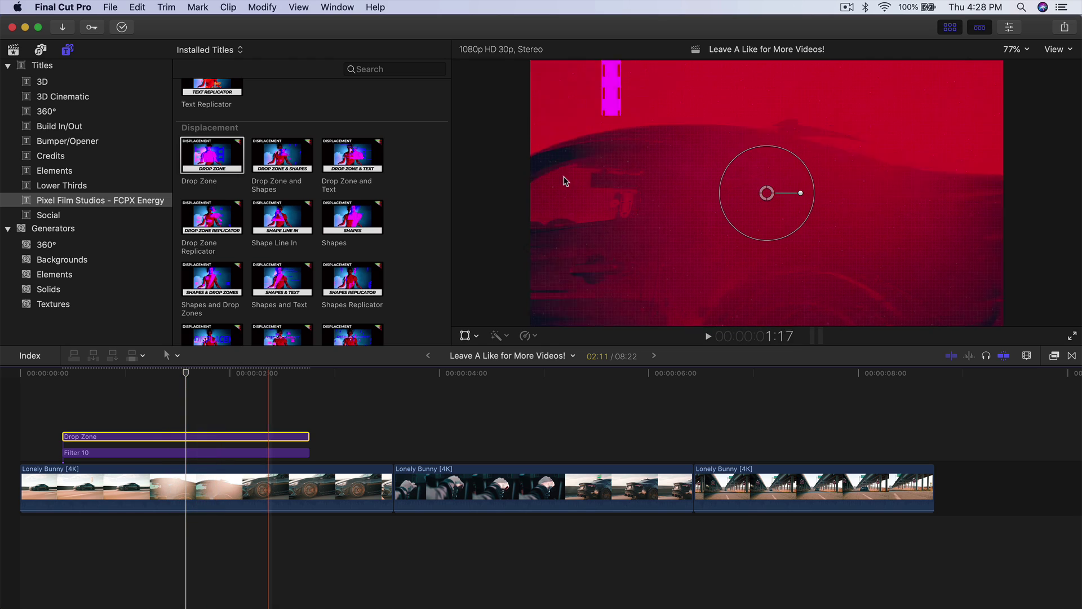
pyautogui.click(1009, 27)
# Set the Drop Zone title's drop-zone source to the WM logo clip and apply it
pyautogui.press('super+1')
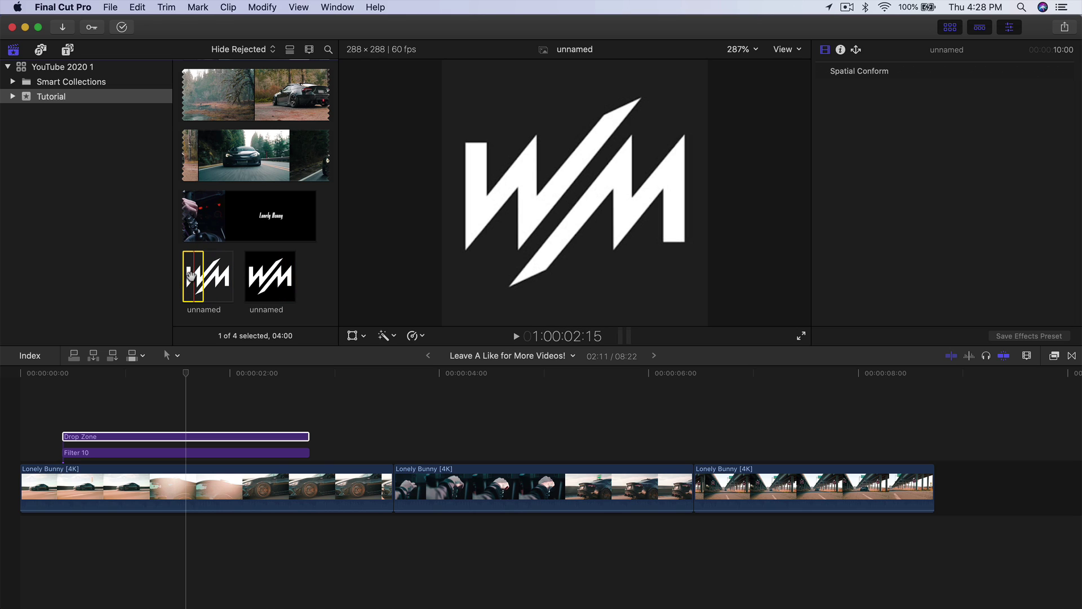
pyautogui.click(193, 438)
pyautogui.scroll(-10, 946, 193)
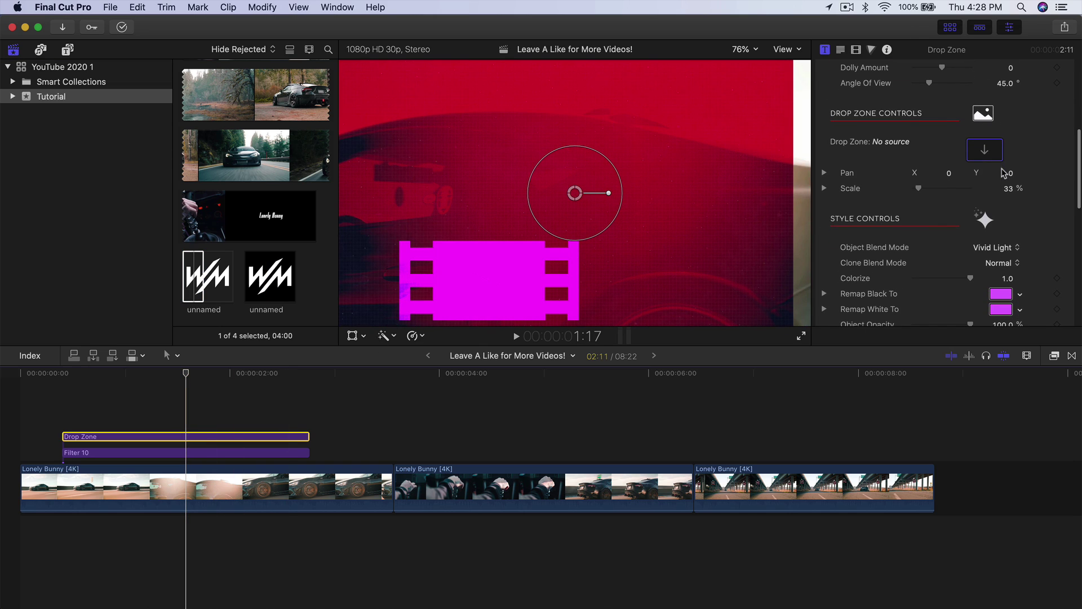
pyautogui.click(985, 149)
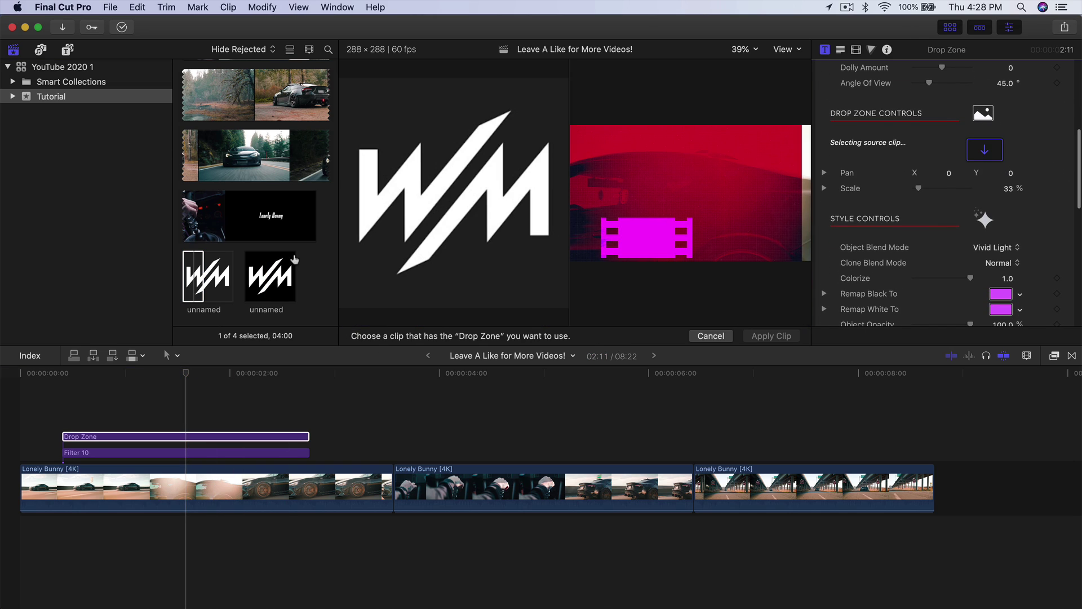
pyautogui.click(206, 283)
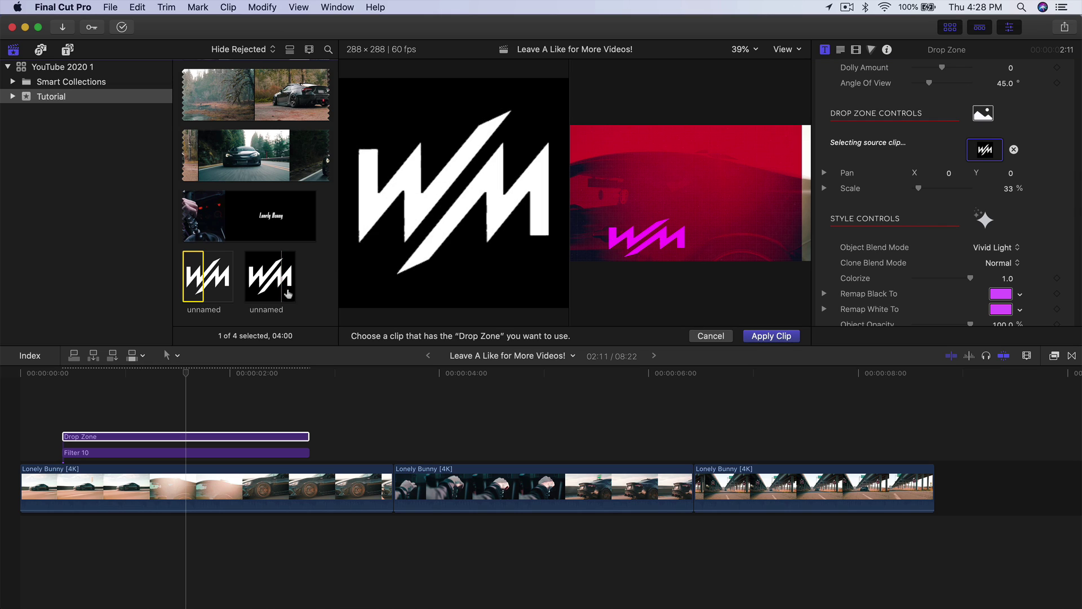
pyautogui.click(764, 335)
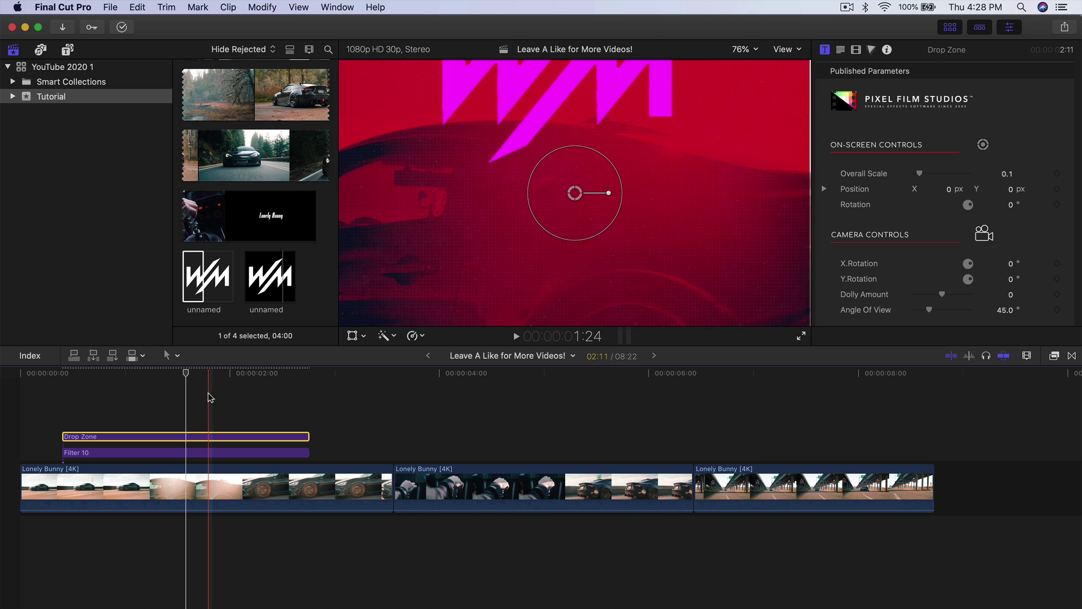
pyautogui.moveTo(186, 372); pyautogui.dragTo(150, 376)
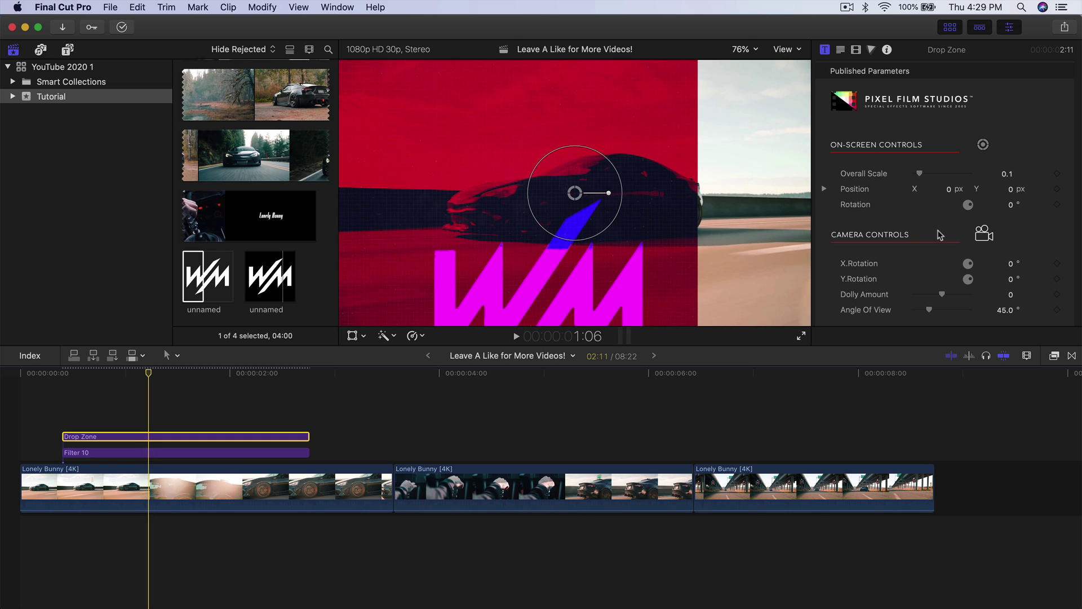
pyautogui.scroll(-5, 940, 234)
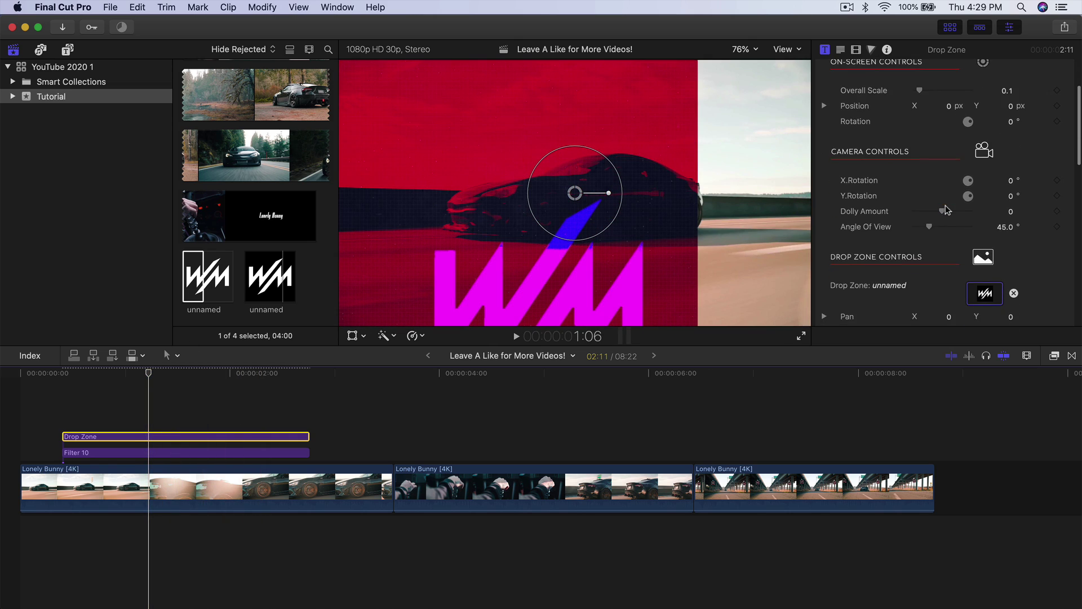
pyautogui.scroll(2, 946, 205)
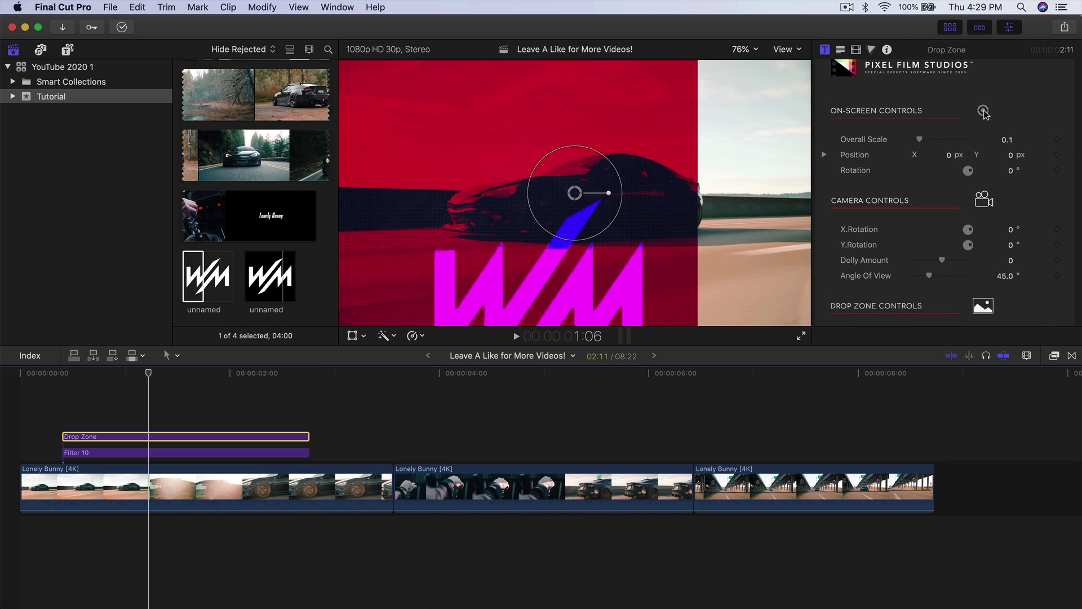
pyautogui.moveTo(572, 196); pyautogui.dragTo(467, 125)
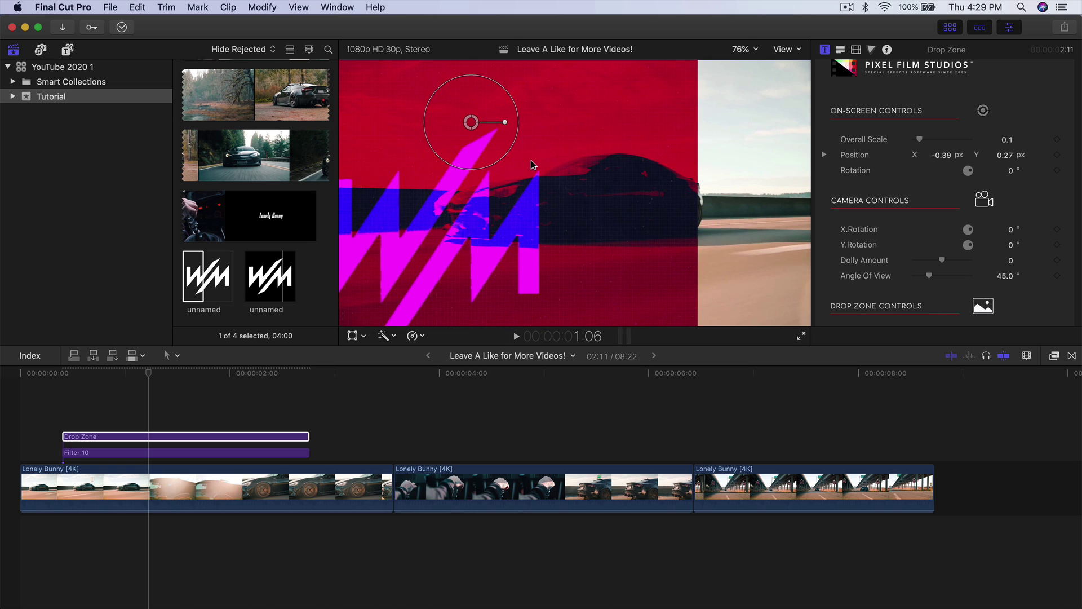
pyautogui.press('super+z')
pyautogui.moveTo(609, 193)
pyautogui.mouseDown()
pyautogui.moveTo(599, 213)
pyautogui.moveTo(632, 174)
pyautogui.moveTo(606, 186)
pyautogui.moveTo(609, 175)
pyautogui.mouseUp()
pyautogui.press('super+z')
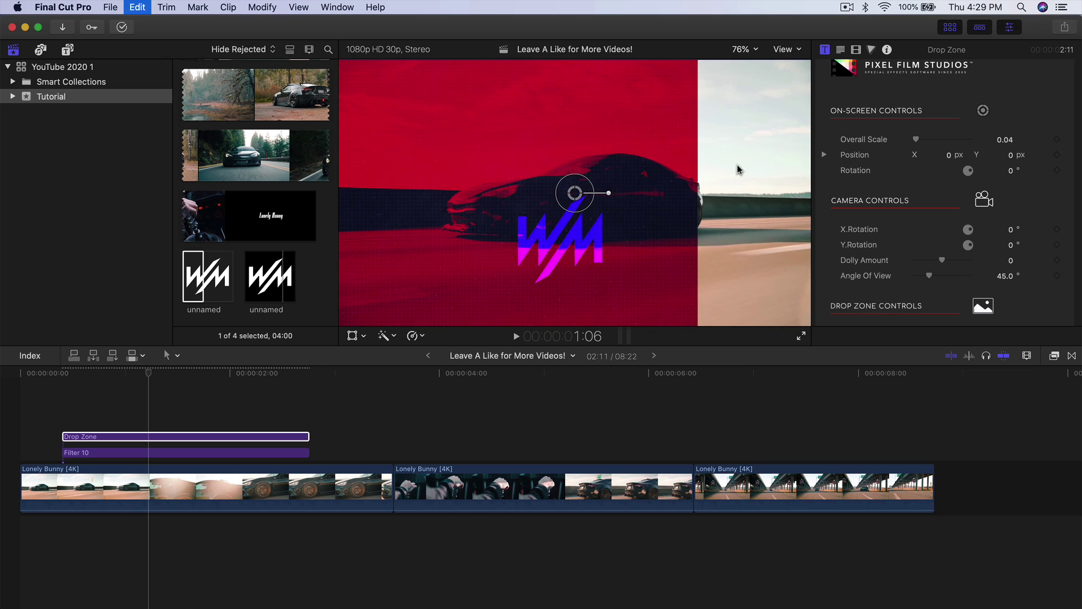
pyautogui.press('super+z')
pyautogui.scroll(-2, 908, 197)
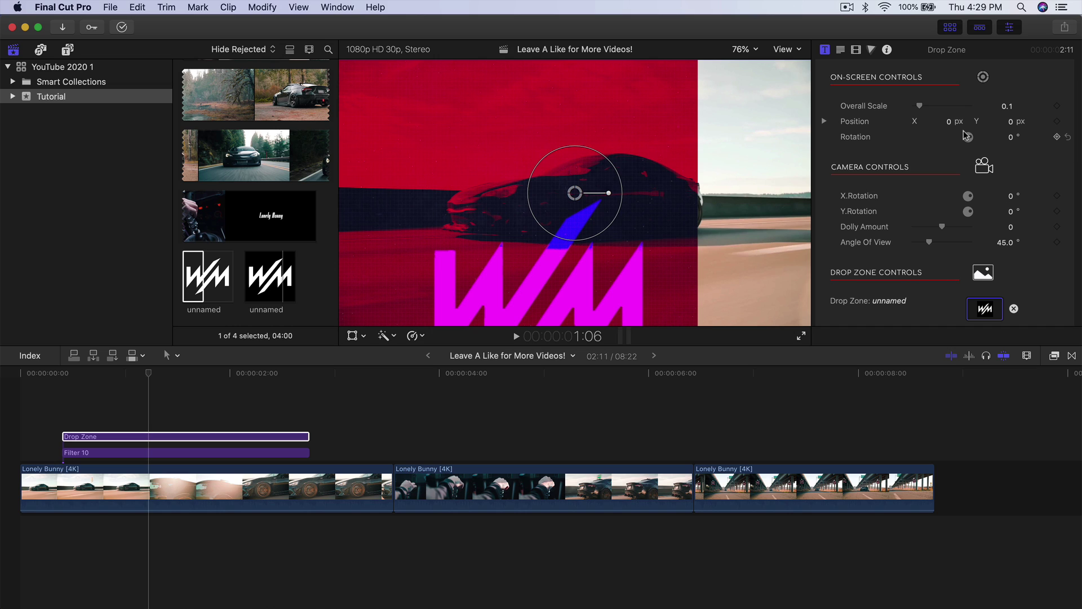
pyautogui.scroll(-1, 963, 131)
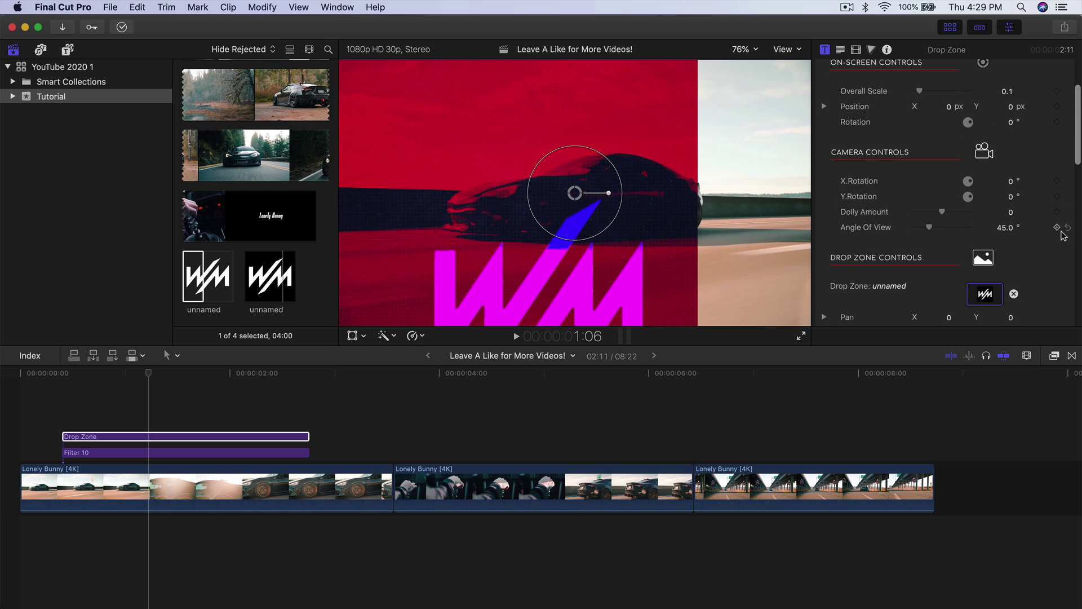
pyautogui.scroll(-5, 985, 155)
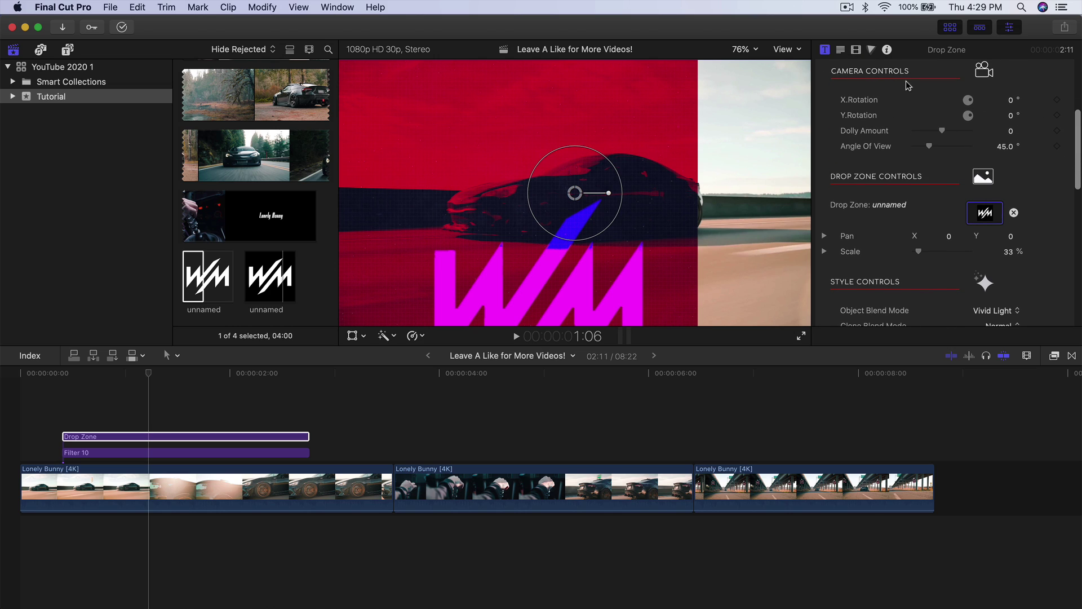
pyautogui.moveTo(1013, 102)
pyautogui.mouseDown()
pyautogui.moveTo(1013, 93)
pyautogui.moveTo(1013, 130)
pyautogui.moveTo(1013, 115)
pyautogui.mouseUp()
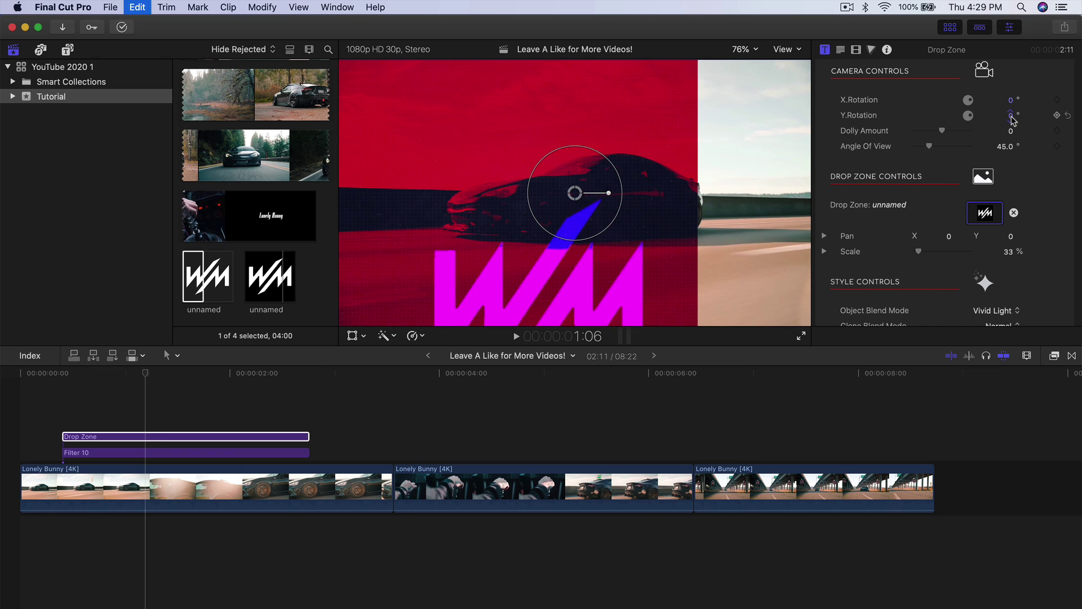
# Hide the browser to give the viewer more room
pyautogui.press('ctrl+super+1')
pyautogui.scroll(-9, 918, 196)
pyautogui.scroll(-10, 891, 157)
pyautogui.scroll(9, 891, 158)
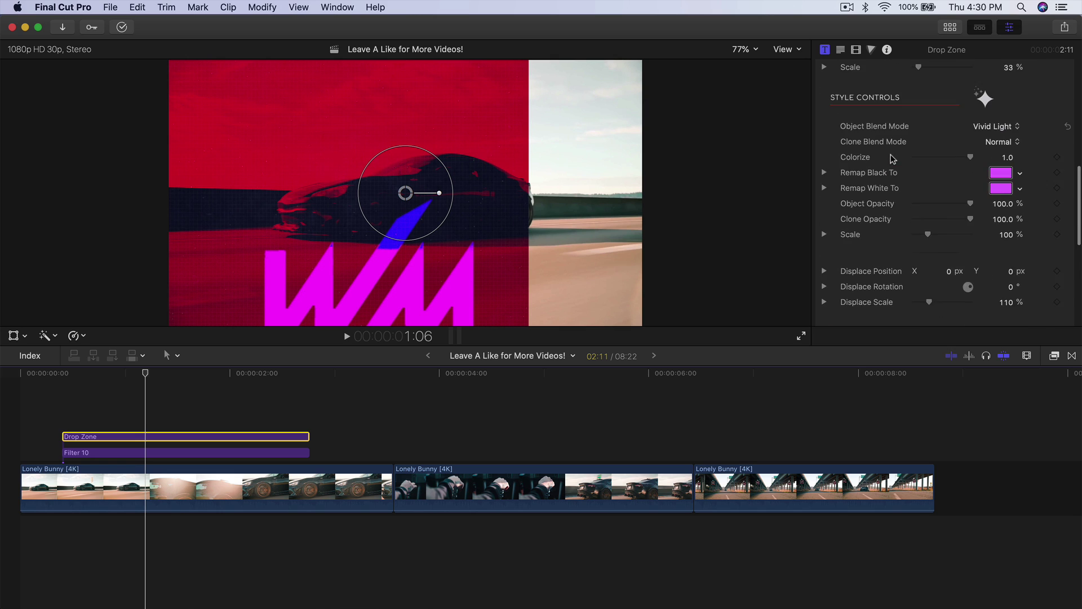
pyautogui.scroll(-2, 892, 158)
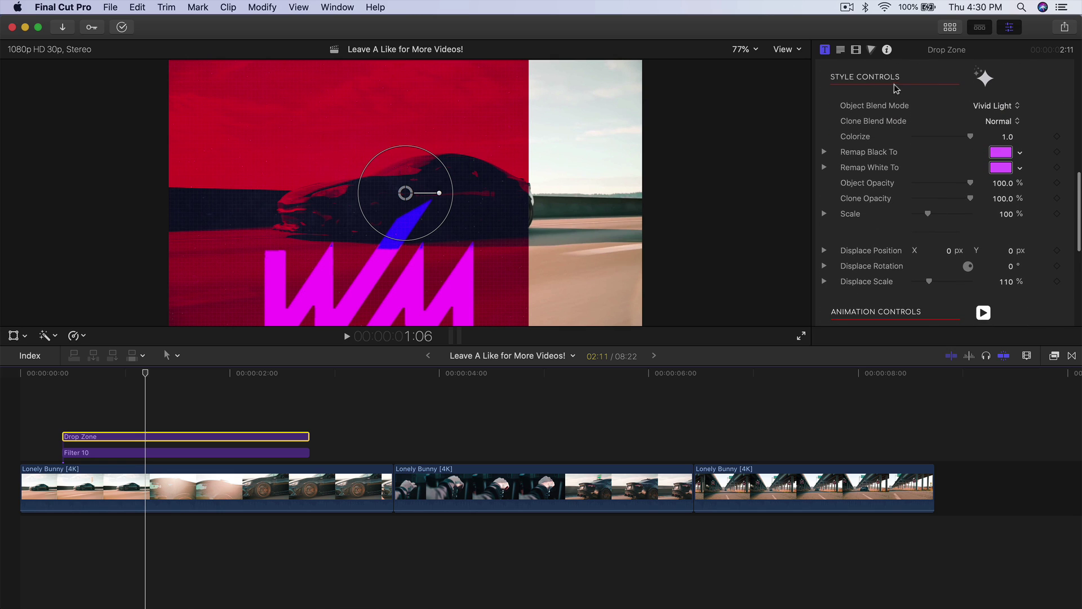
# Compare the logo's Overlay and Soft Light blend modes, then reset it to Vivid Light
pyautogui.click(995, 107)
pyautogui.click(996, 72)
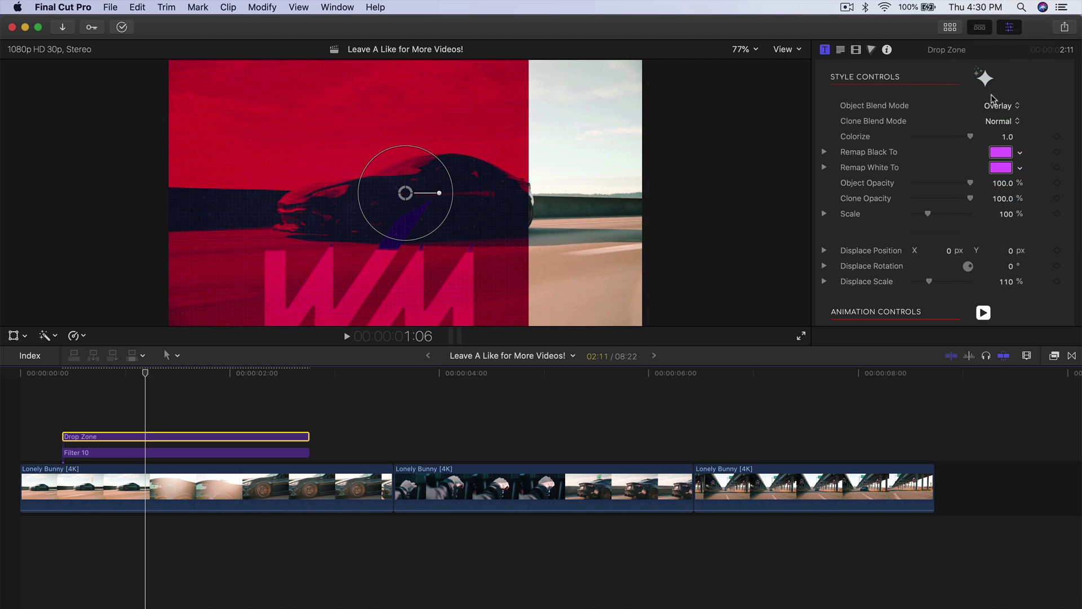
pyautogui.click(1001, 106)
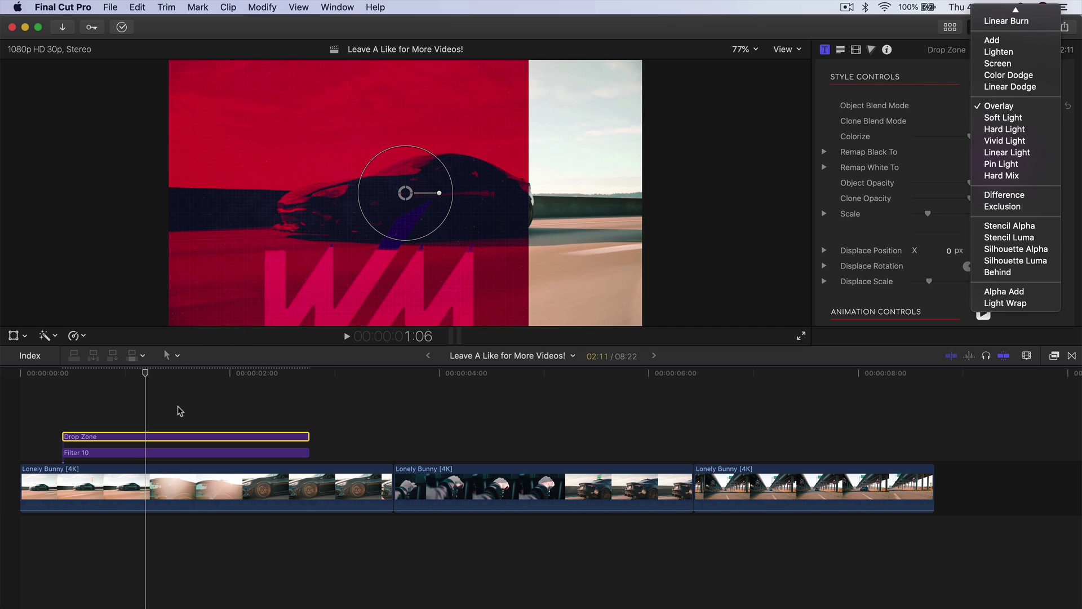
pyautogui.click(1004, 118)
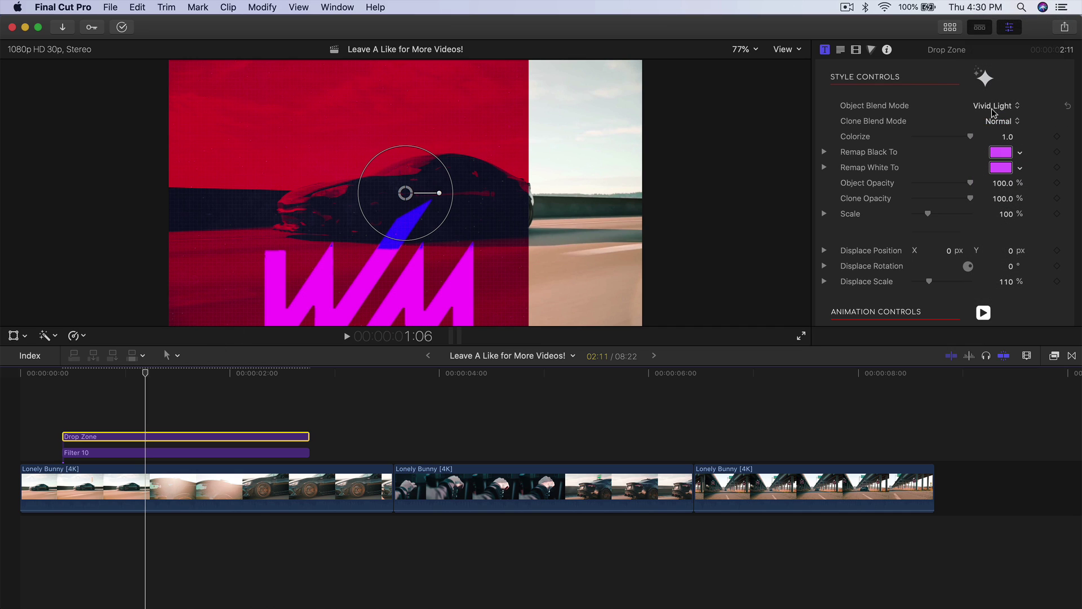
pyautogui.click(997, 157)
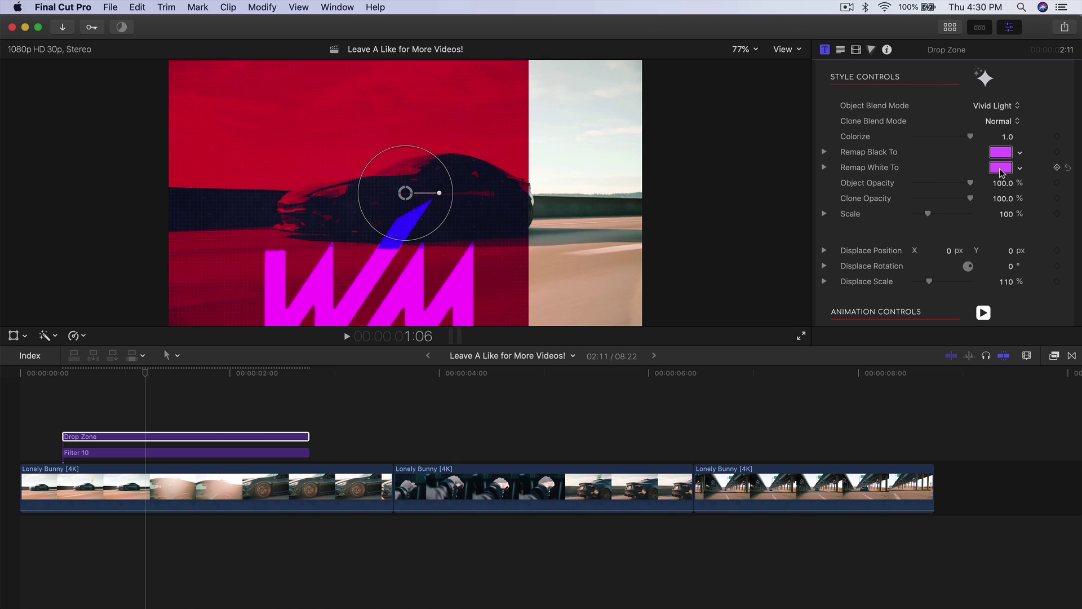
# Change the Drop Zone's Remap White To colour to a near-white pale tint
pyautogui.click(1000, 168)
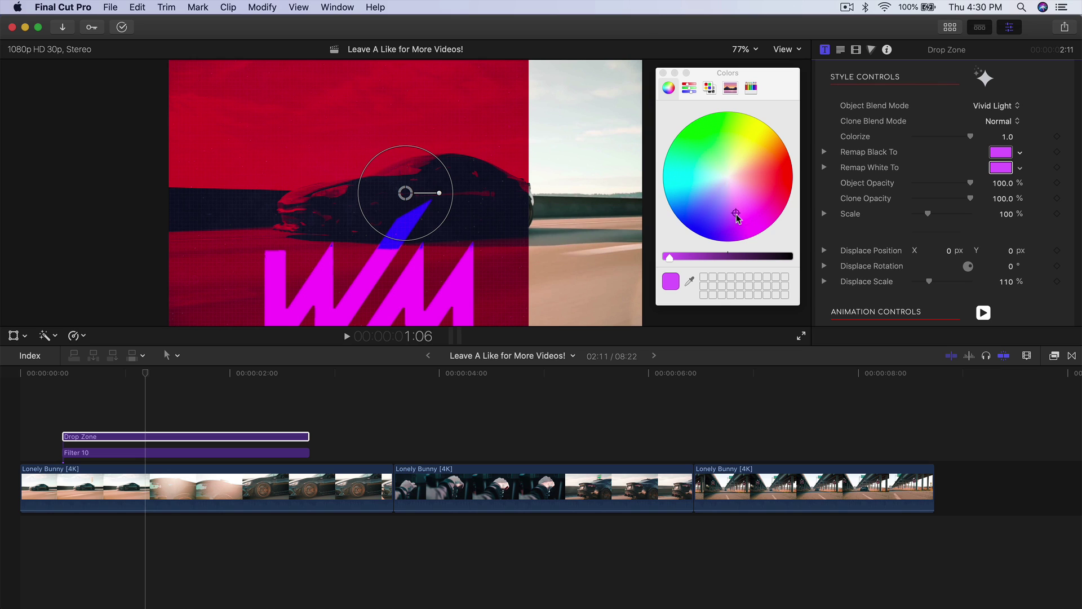
pyautogui.moveTo(735, 212); pyautogui.dragTo(729, 178)
pyautogui.click(663, 73)
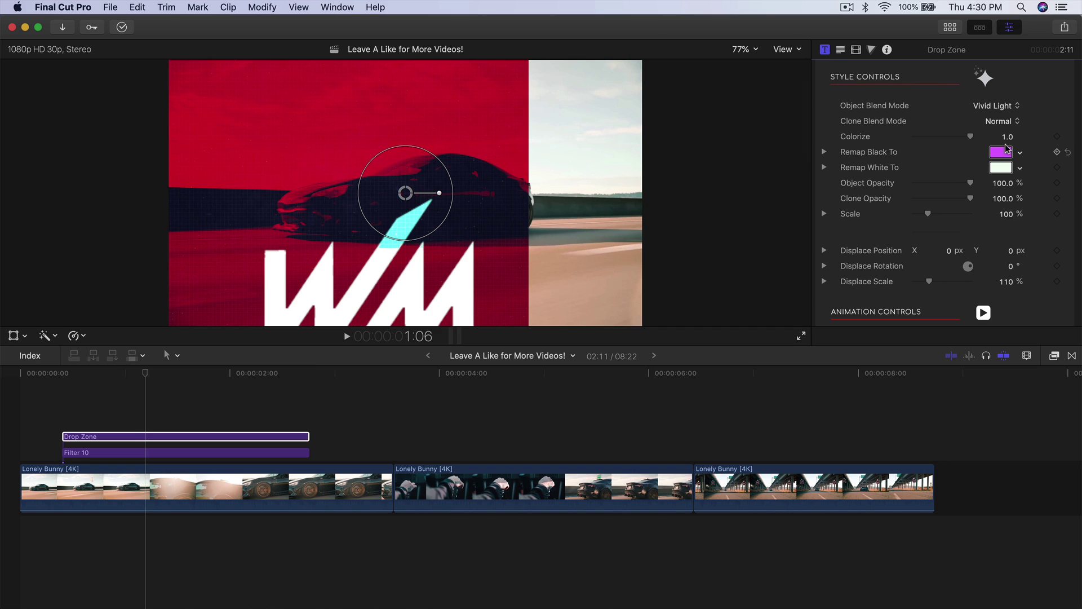
# Change the Remap Black To colour from magenta to pale yellow
pyautogui.click(1002, 152)
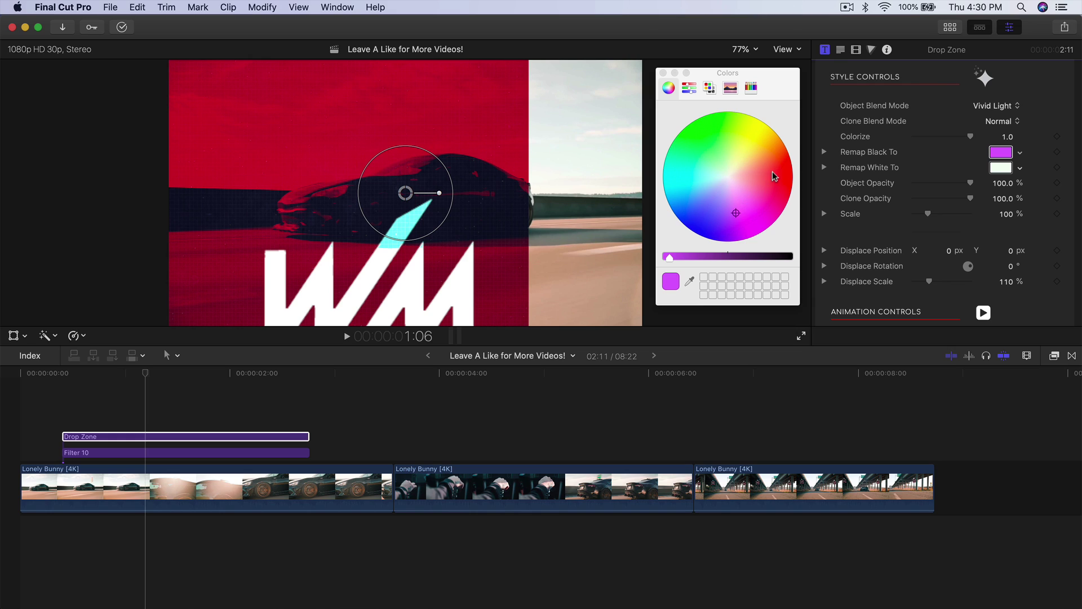
pyautogui.moveTo(770, 172); pyautogui.dragTo(769, 165)
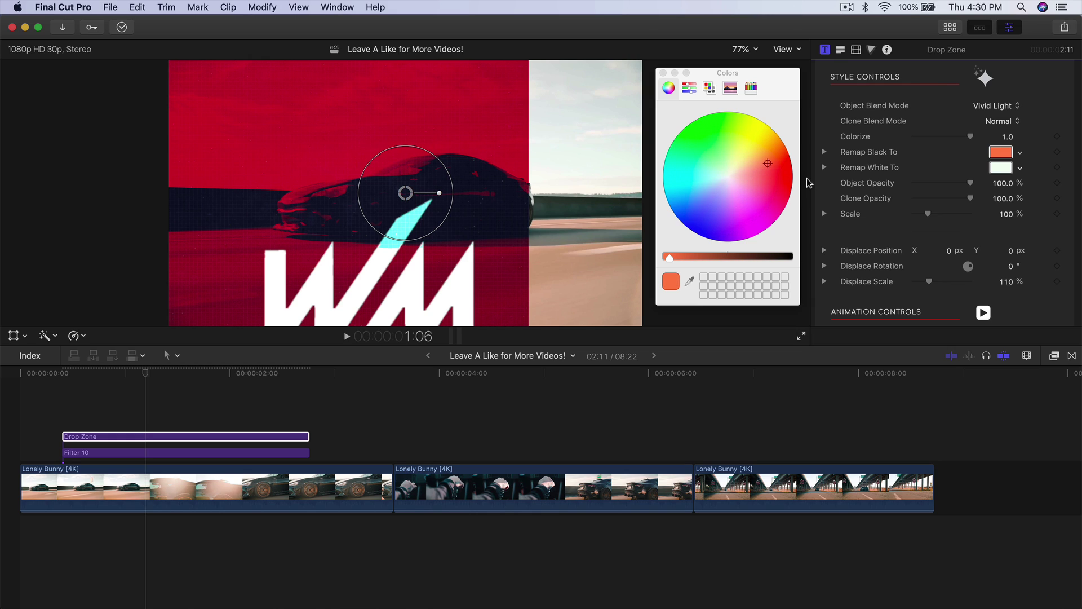
pyautogui.moveTo(759, 168); pyautogui.dragTo(735, 151)
# Try larger Drop Zone Scale Amount values such as 86.74%, then reset it to 50%
pyautogui.scroll(-5, 883, 116)
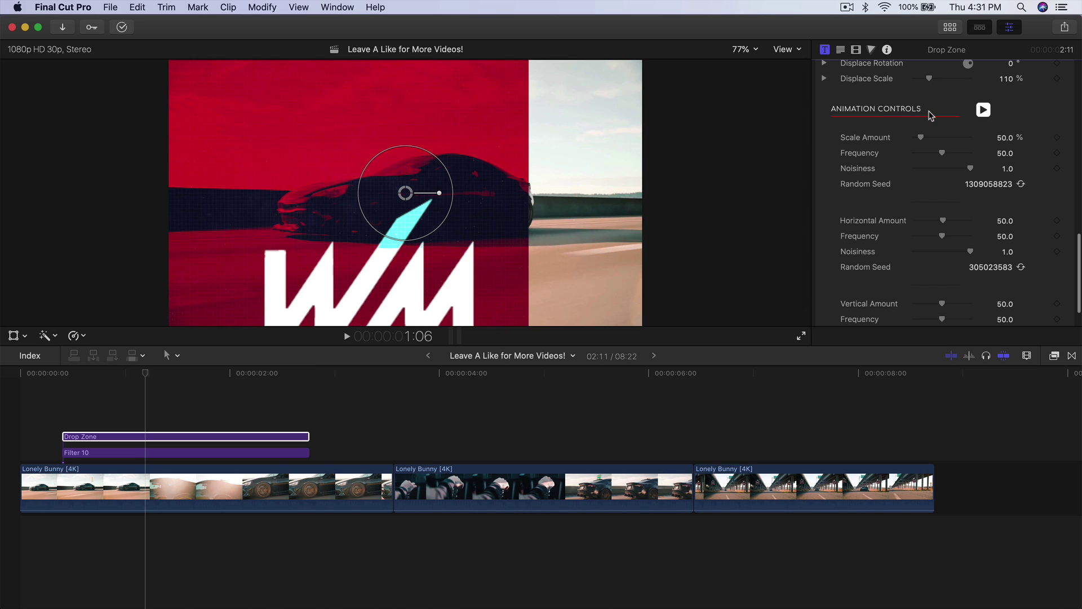
pyautogui.moveTo(922, 137); pyautogui.dragTo(928, 138)
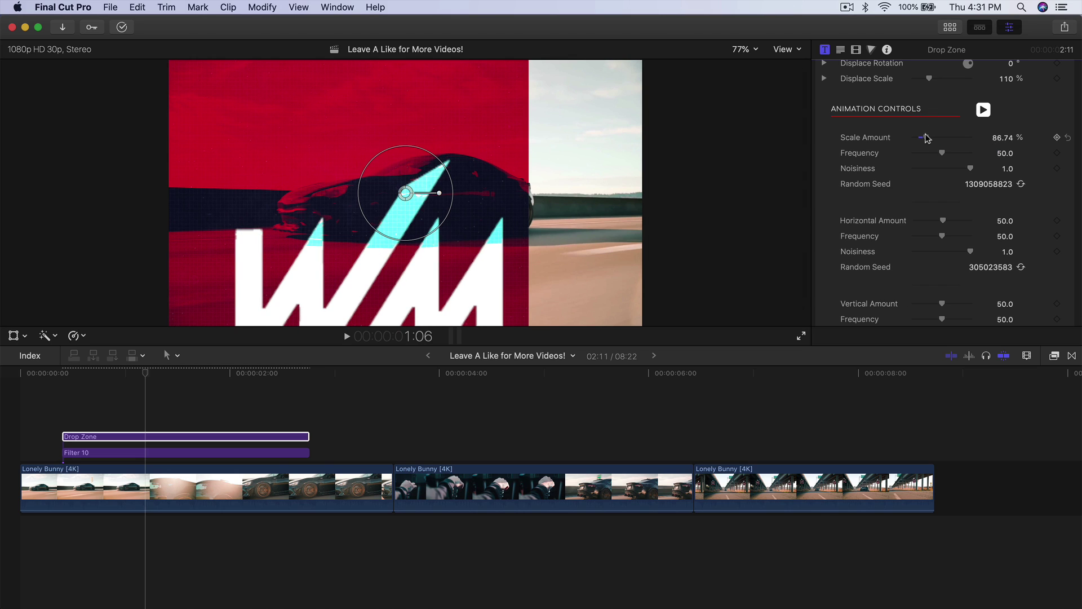
pyautogui.click(153, 436)
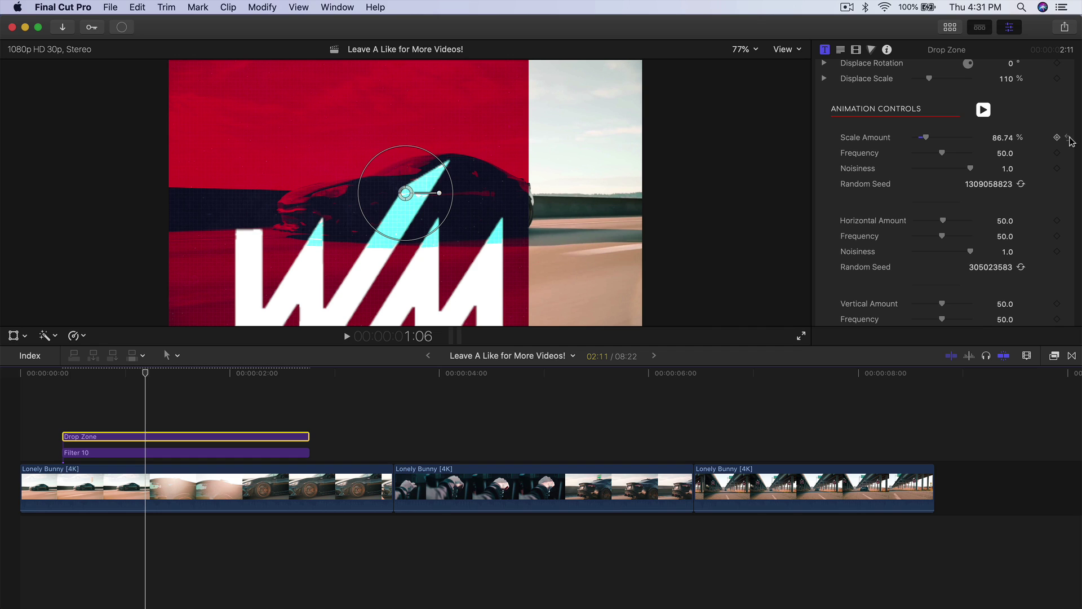
pyautogui.click(1069, 138)
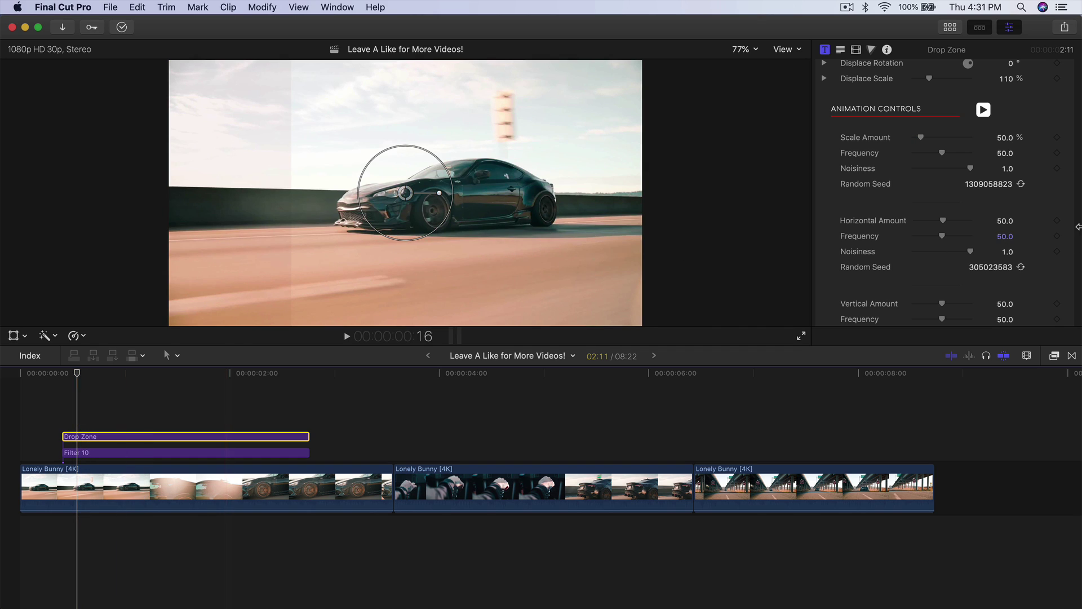
pyautogui.click(202, 373)
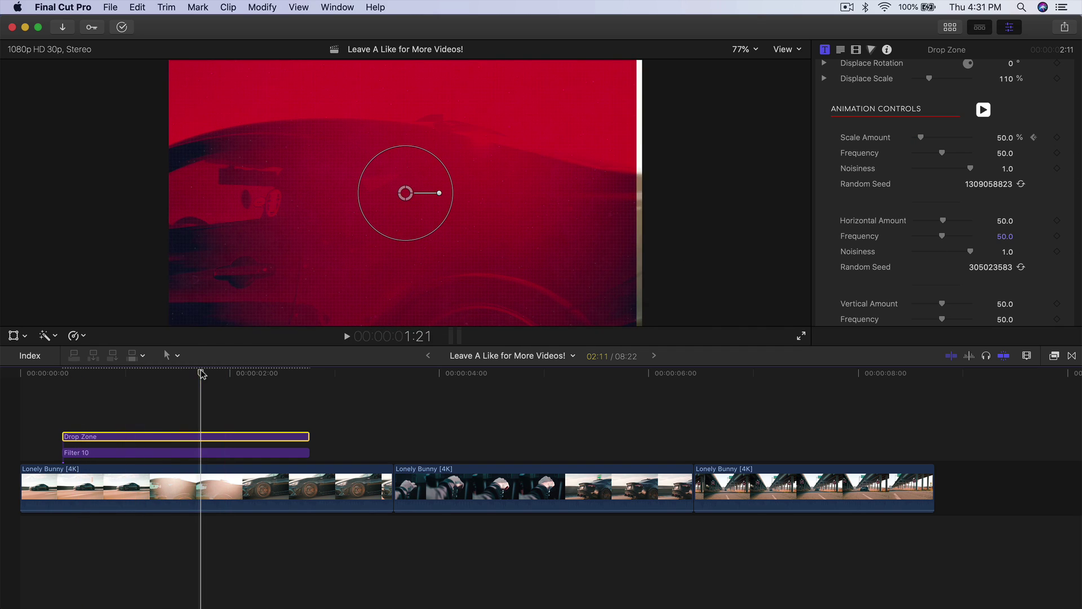
pyautogui.moveTo(921, 138); pyautogui.dragTo(923, 136)
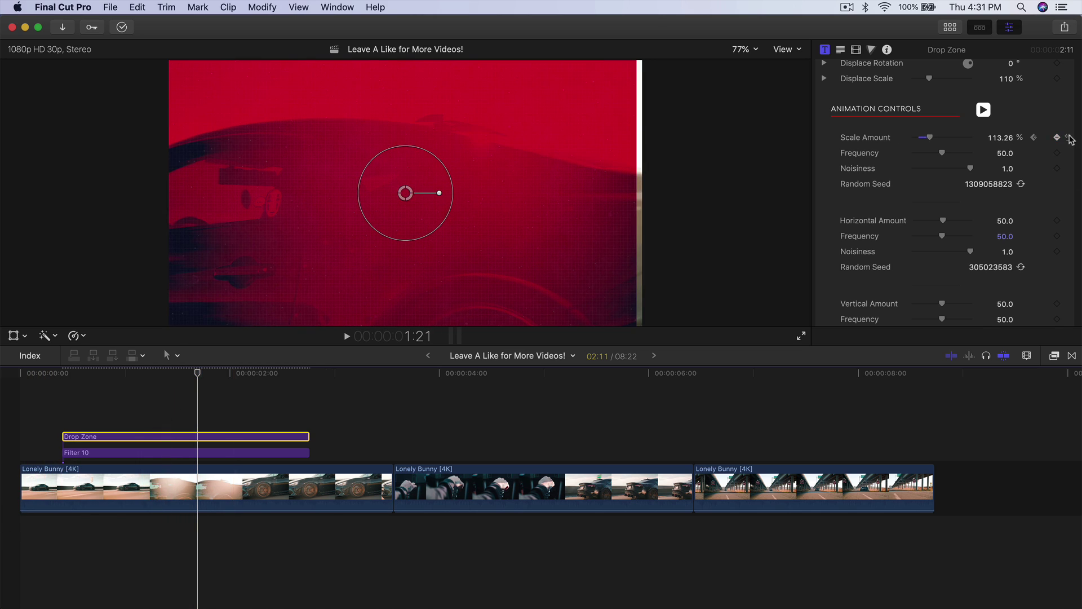
pyautogui.click(1071, 140)
# Set the scale animation Frequency to 54.95 and preview the glitching logo over the car
pyautogui.moveTo(971, 170); pyautogui.dragTo(960, 172)
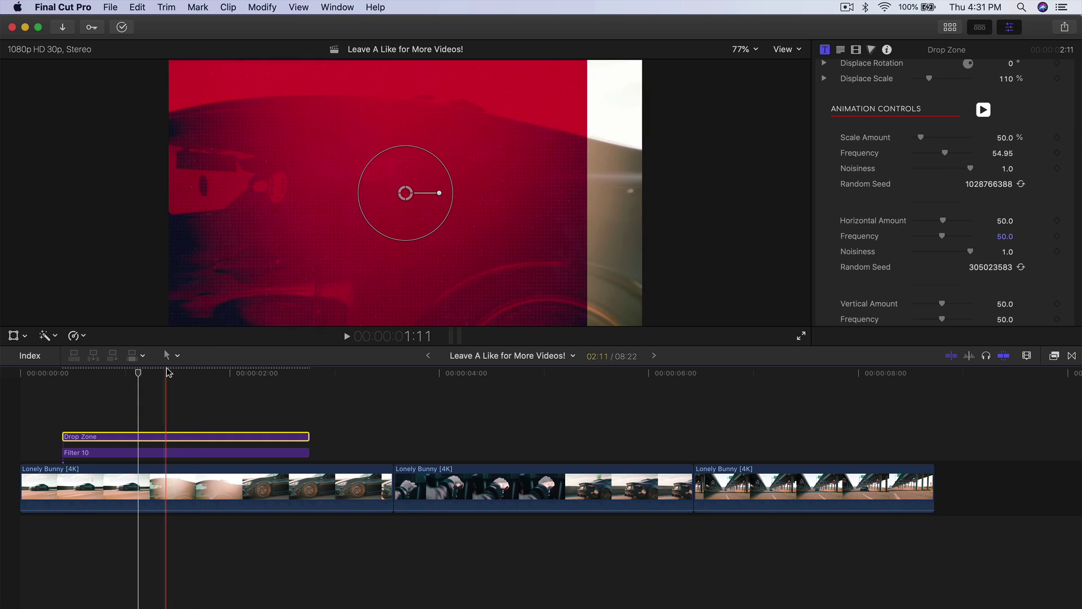
pyautogui.click(158, 375)
pyautogui.press('space')
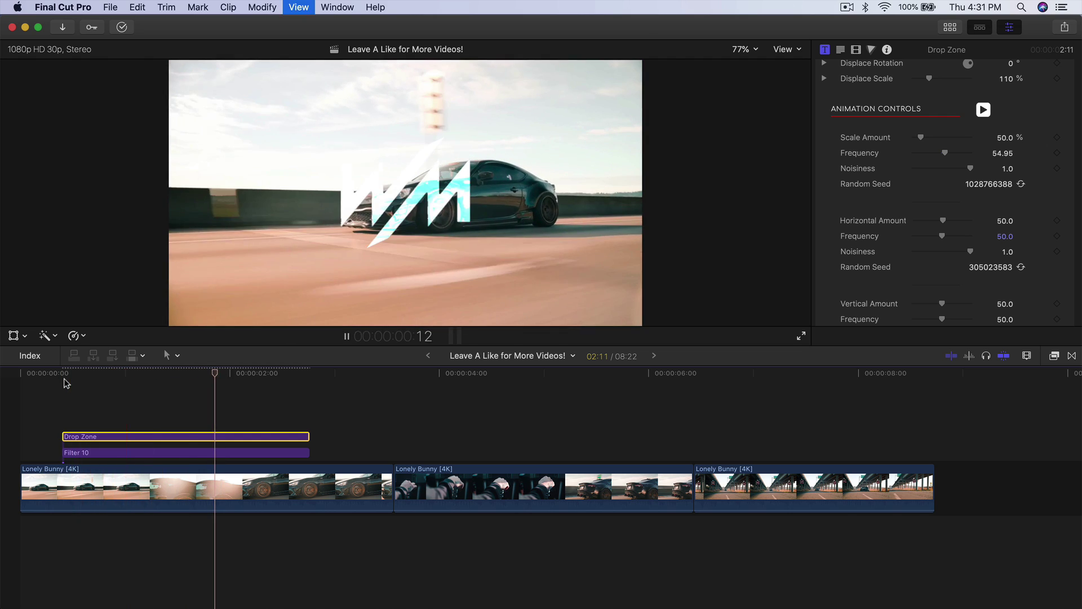
pyautogui.click(113, 373)
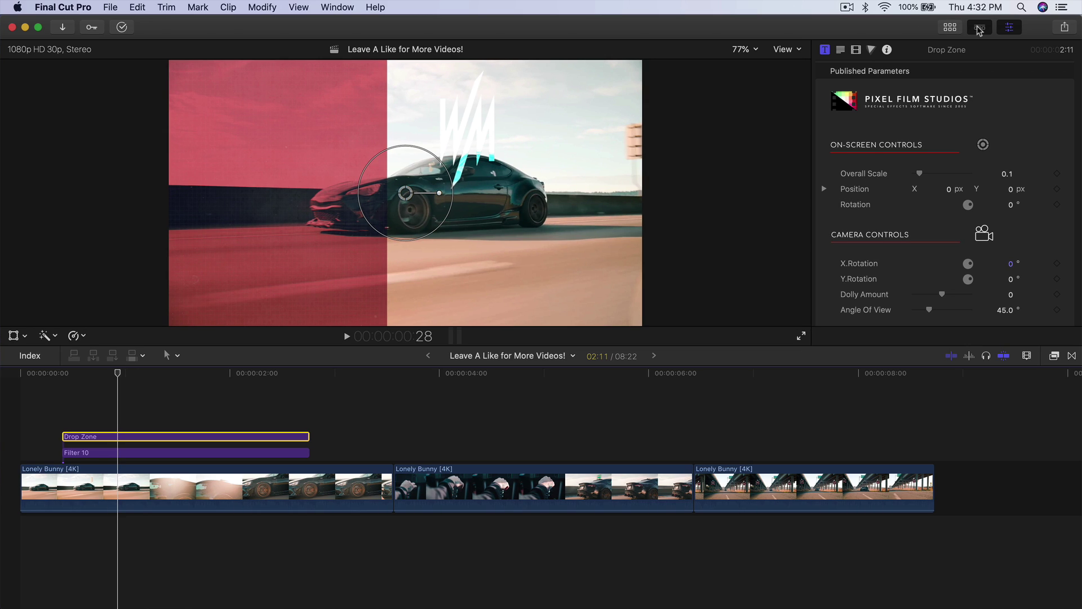
pyautogui.click(1009, 27)
# Show the Pixel Film Studios FCPX Energy titles and preview the Filter Overlays Shapes Rotate overlay
pyautogui.click(950, 27)
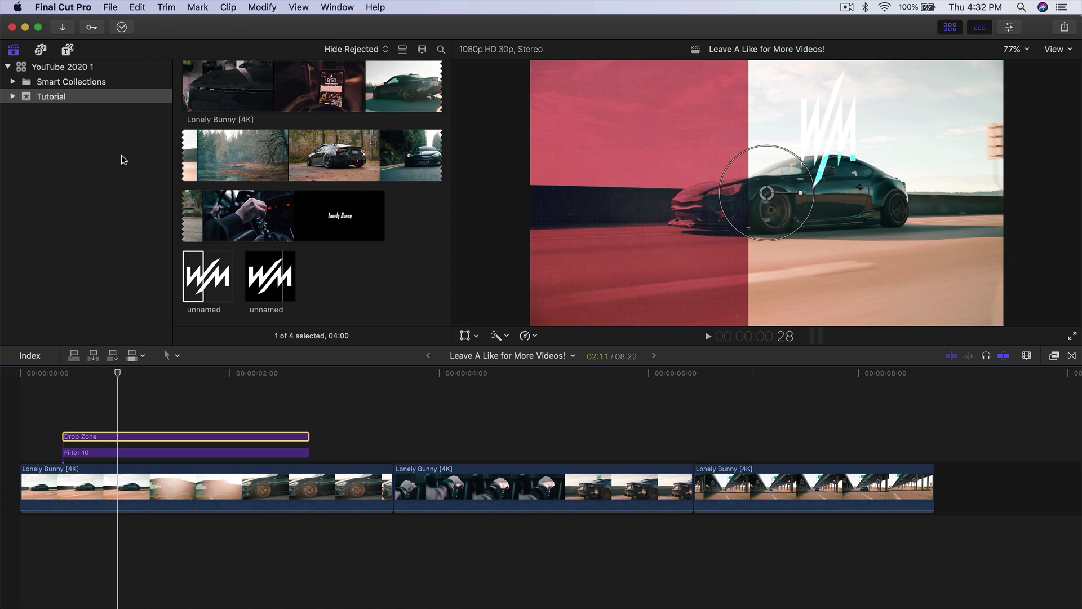
pyautogui.click(67, 50)
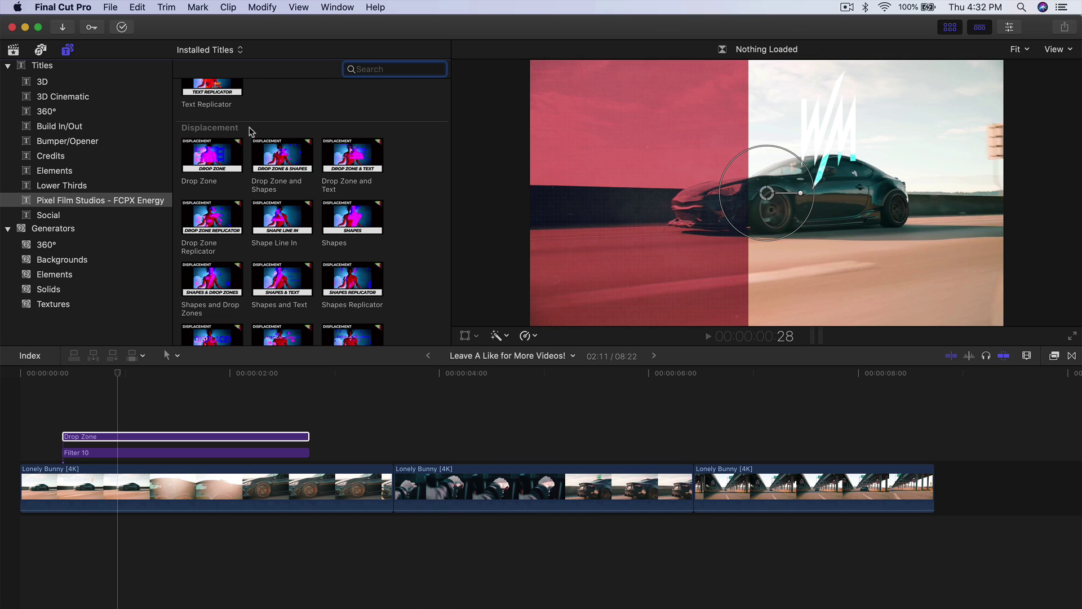
pyautogui.scroll(-2, 432, 228)
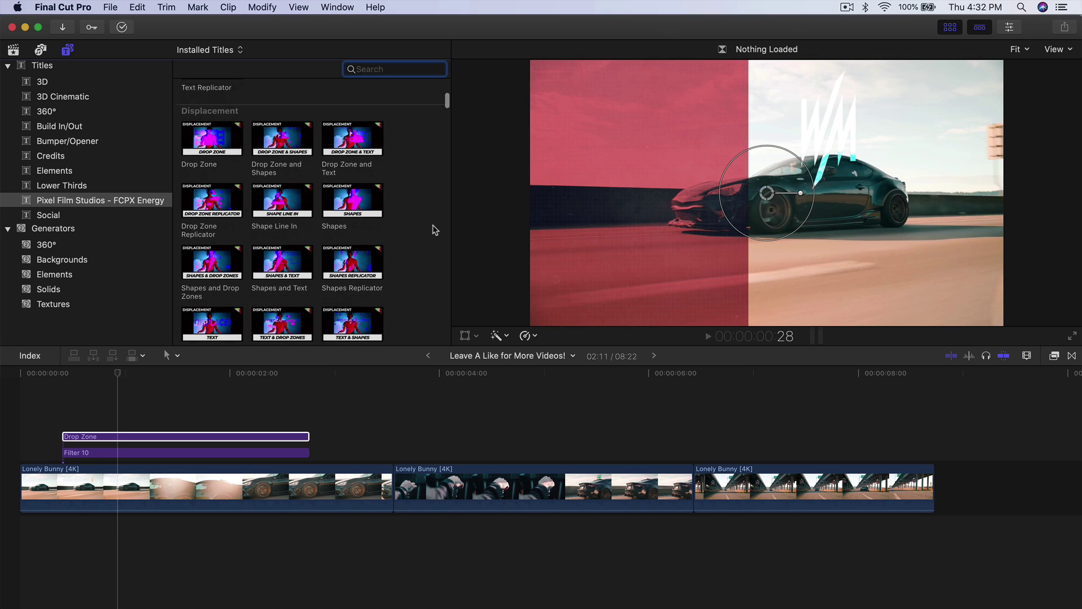
pyautogui.scroll(-10, 410, 168)
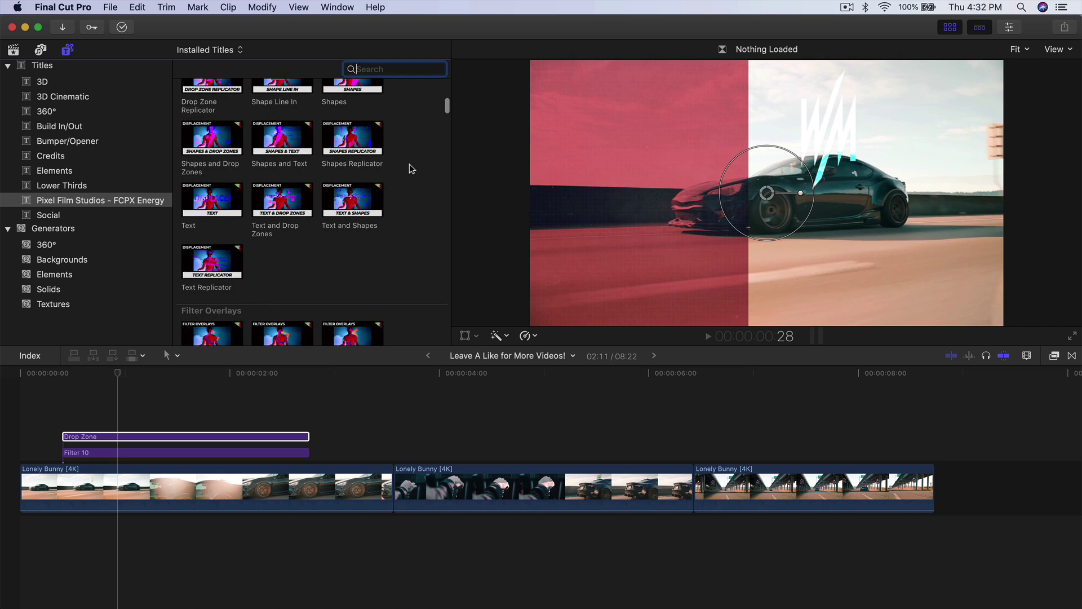
pyautogui.click(273, 203)
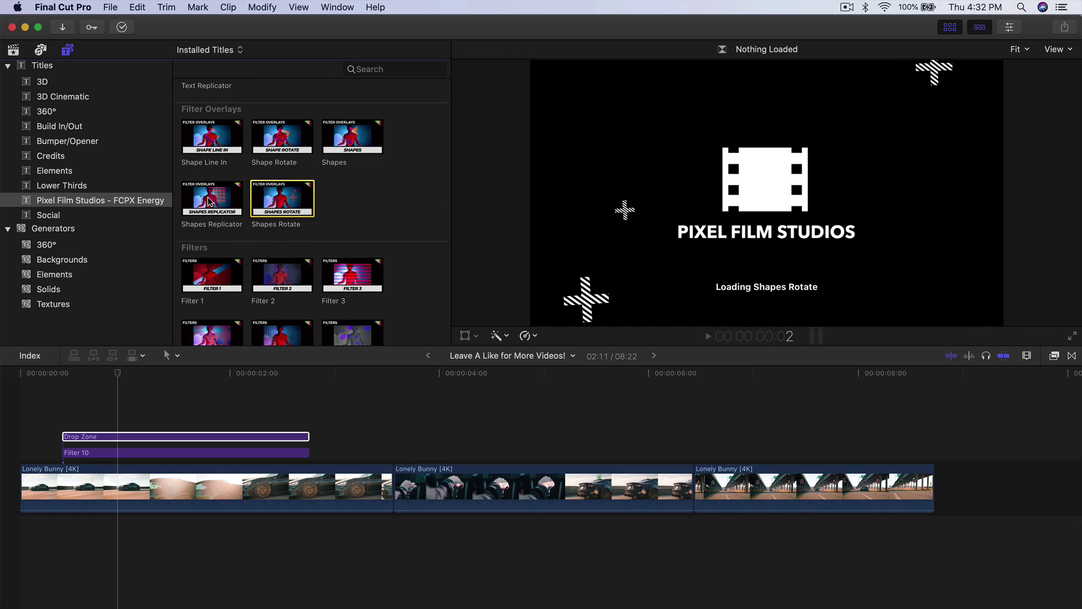
# Place Shapes Replicator above Drop Zone, preview it, and cut off the part past Drop Zone's end
pyautogui.moveTo(223, 199); pyautogui.dragTo(68, 420)
pyautogui.press('space')
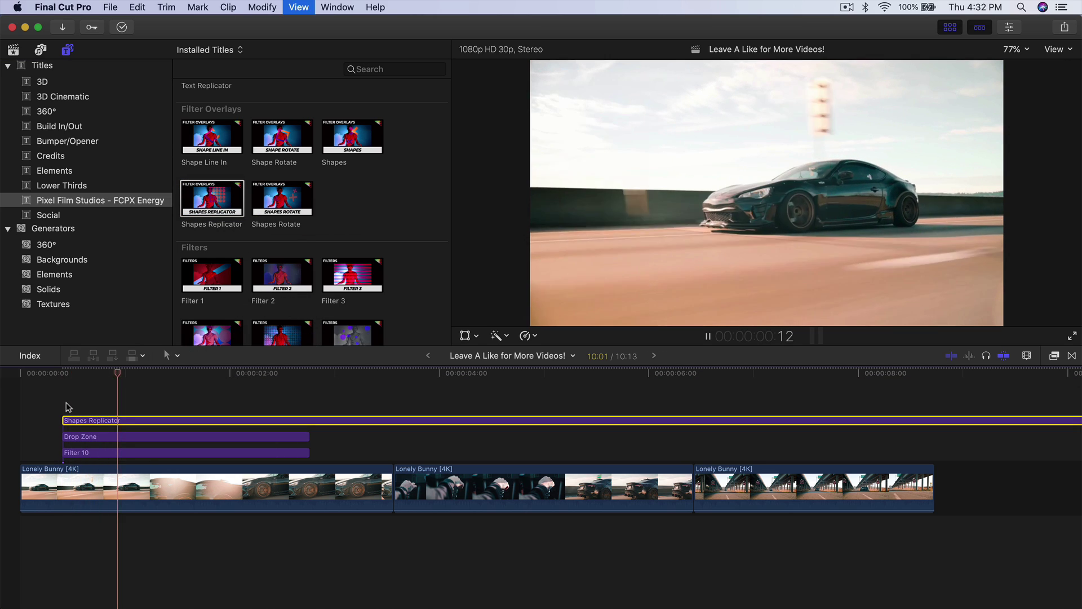
pyautogui.press('space')
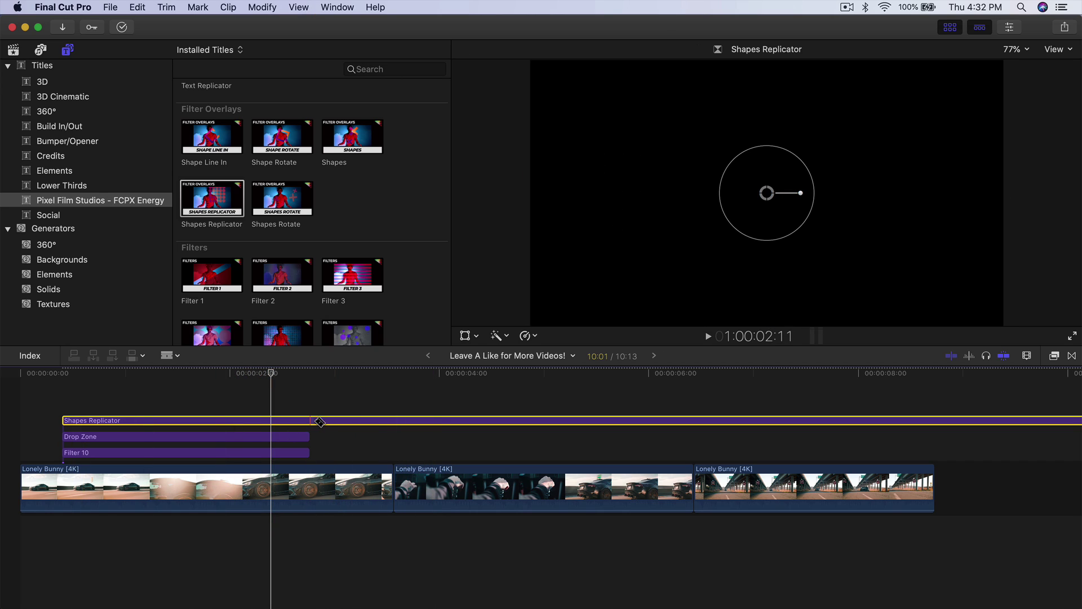
pyautogui.moveTo(317, 421); pyautogui.dragTo(364, 452)
pyautogui.press('Delete')
pyautogui.scroll(-5, 310, 243)
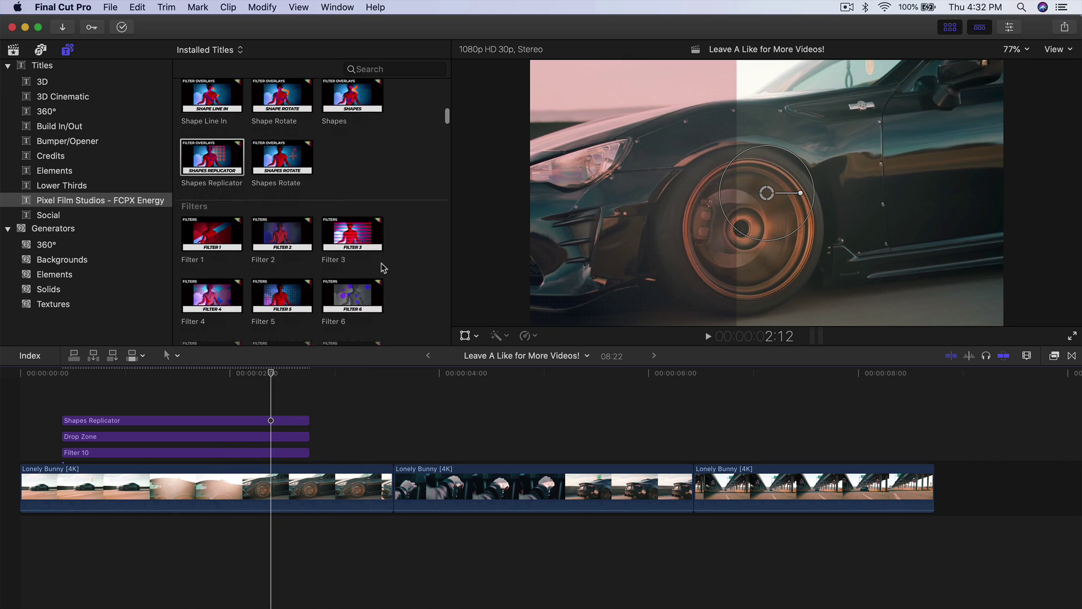
# Preview the Flash Drop Zone and Full Screen titles, then place Full Screen above the second car clip
pyautogui.scroll(-15, 372, 304)
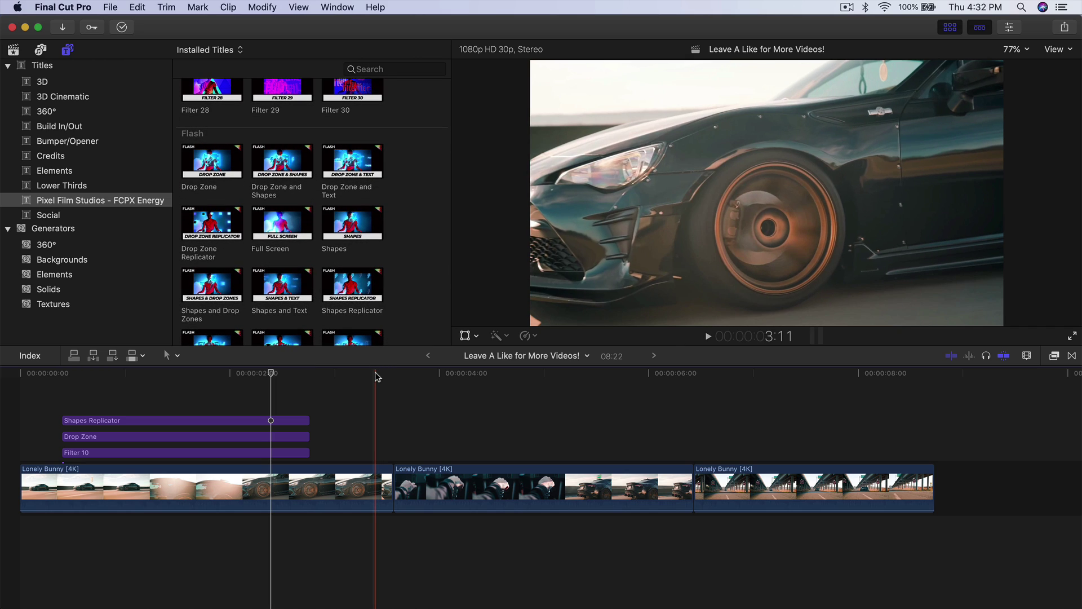
pyautogui.scroll(-2, 199, 141)
pyautogui.click(200, 141)
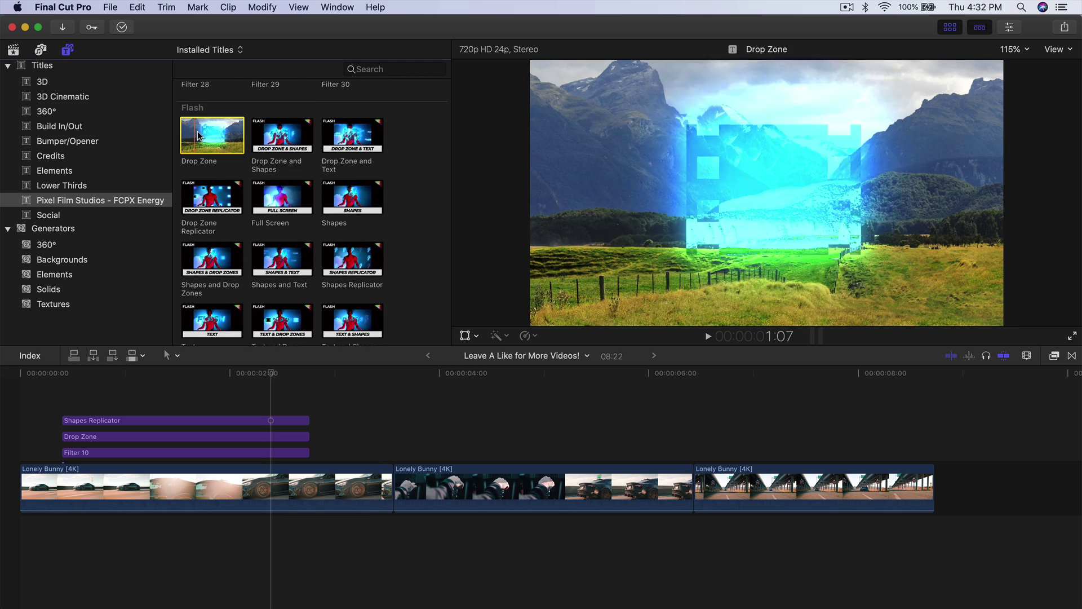
pyautogui.scroll(5, 219, 141)
pyautogui.scroll(-4, 219, 140)
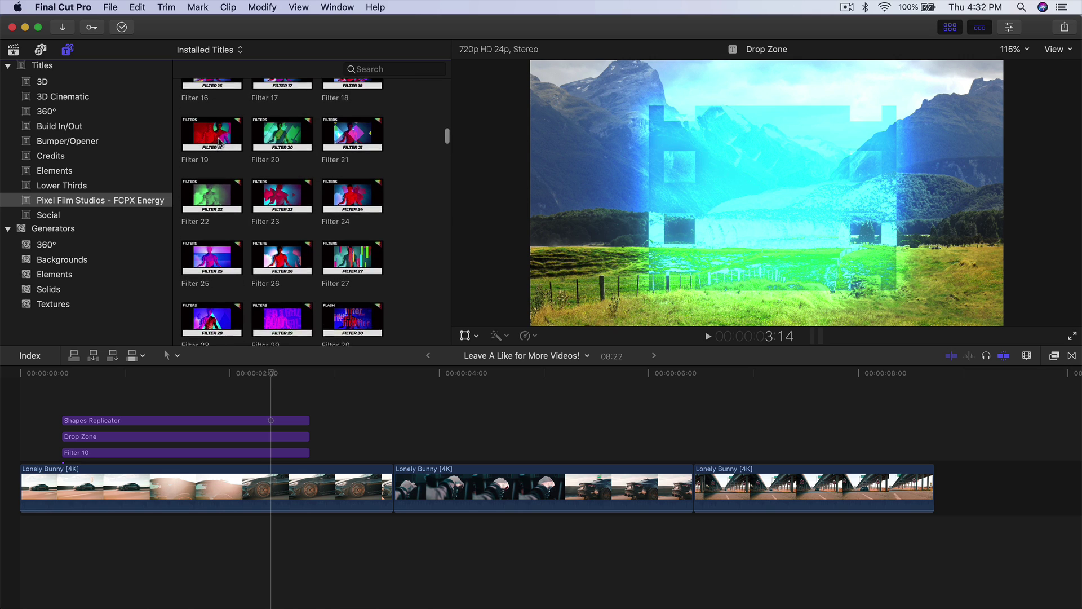
pyautogui.scroll(-10, 219, 141)
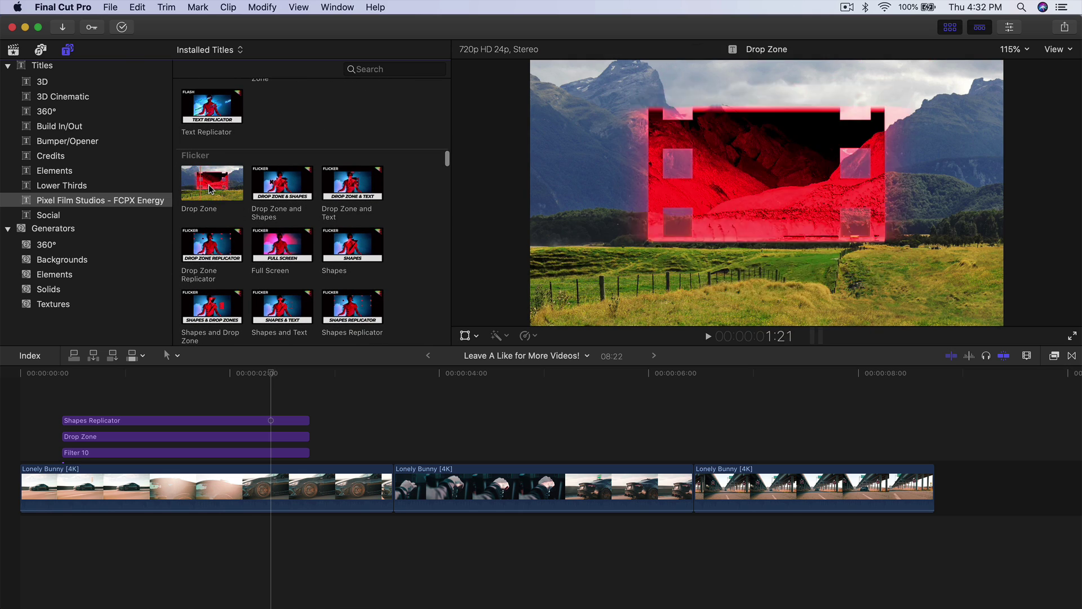
pyautogui.scroll(10, 242, 203)
pyautogui.click(282, 220)
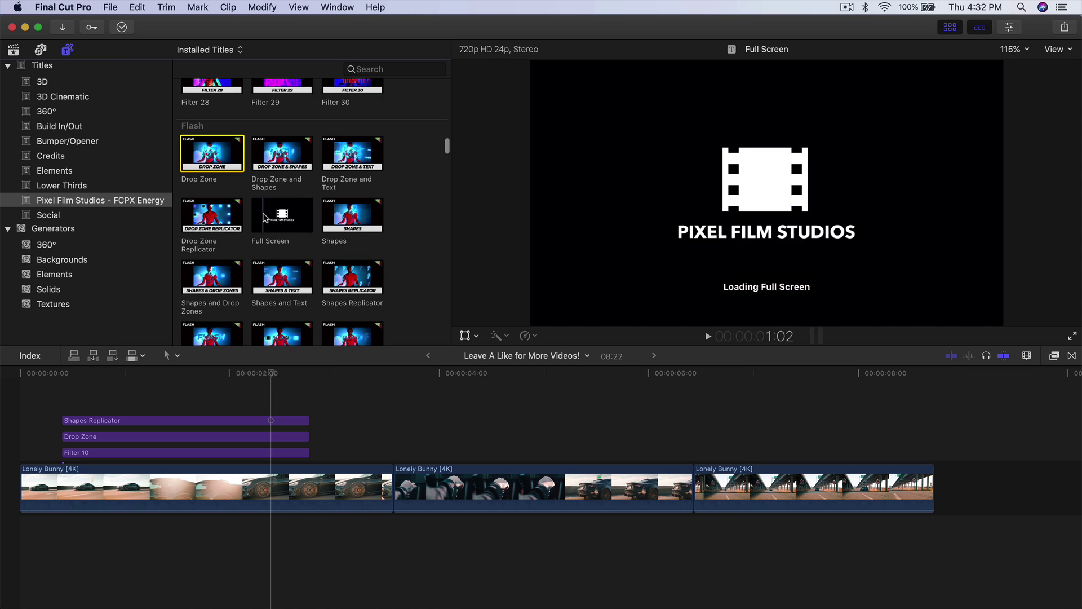
pyautogui.moveTo(265, 217); pyautogui.dragTo(398, 458)
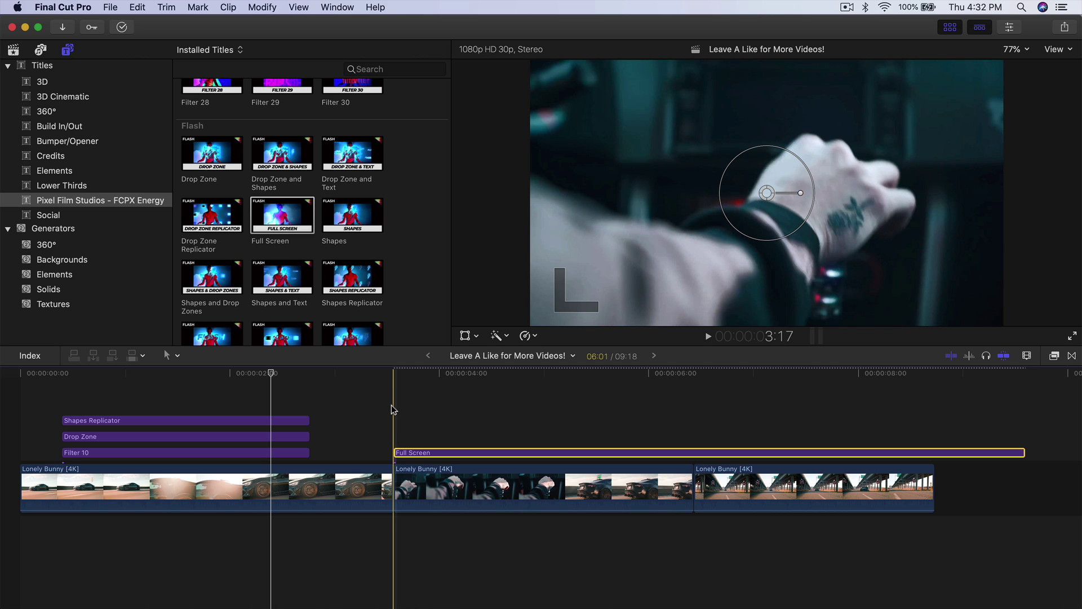
# Preview the flash, then trim the Full Screen title's end to about 5 seconds and select it
pyautogui.press('space')
pyautogui.press('space')
pyautogui.moveTo(573, 375)
pyautogui.mouseDown()
pyautogui.moveTo(449, 373)
pyautogui.moveTo(570, 373)
pyautogui.mouseUp()
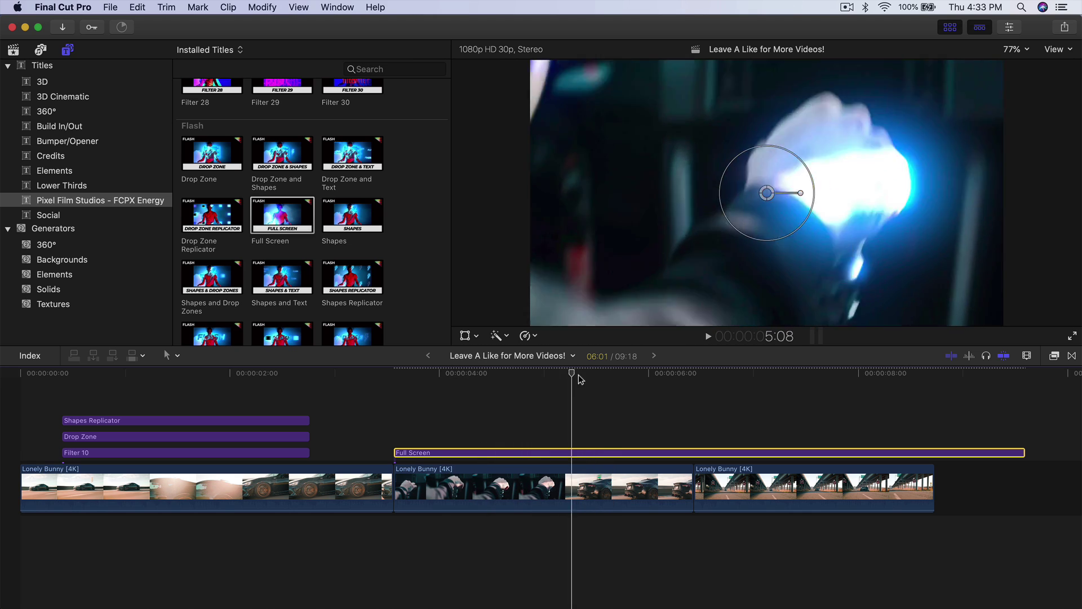
pyautogui.click(612, 375)
pyautogui.click(678, 376)
pyautogui.moveTo(678, 376); pyautogui.dragTo(439, 396)
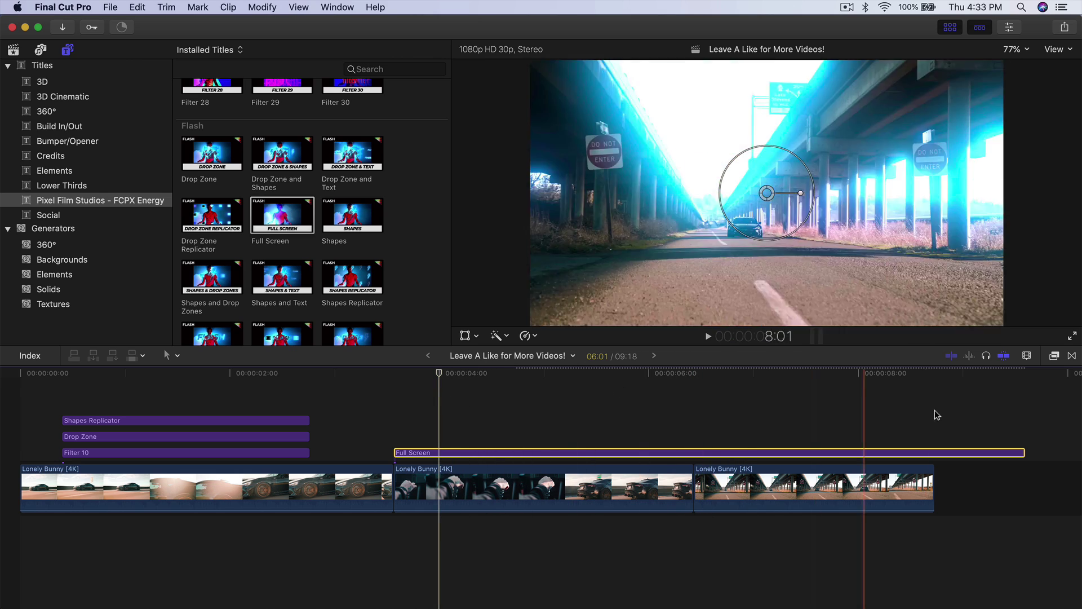
pyautogui.moveTo(1023, 451); pyautogui.dragTo(568, 453)
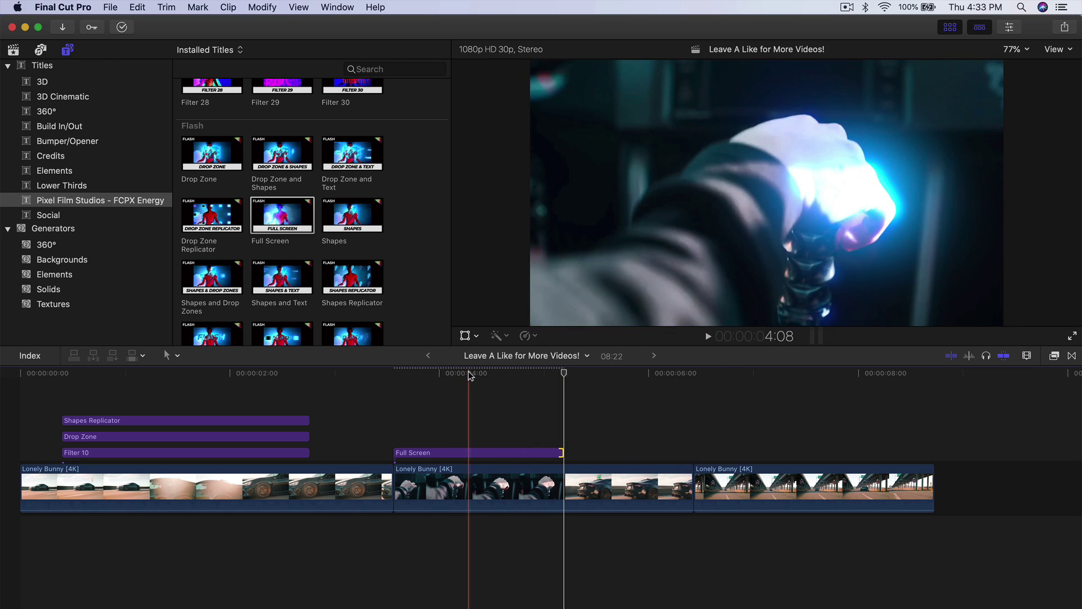
pyautogui.click(461, 453)
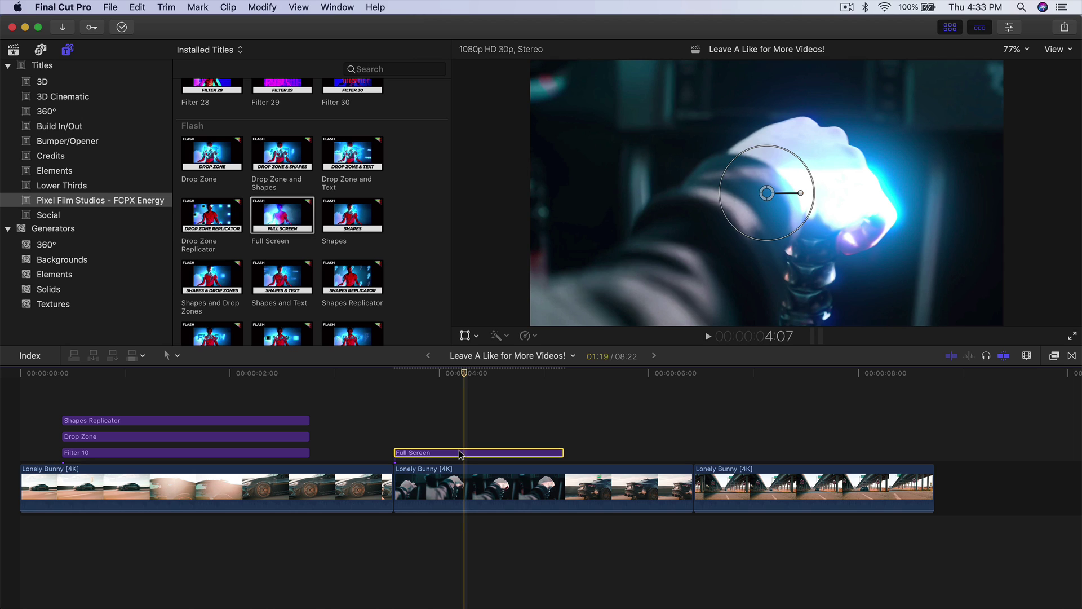
# In the Inspector, test Luma Layer Invert, leave it off, and raise Luma Rolloff to 61.25%
pyautogui.click(1010, 28)
pyautogui.scroll(-3, 933, 163)
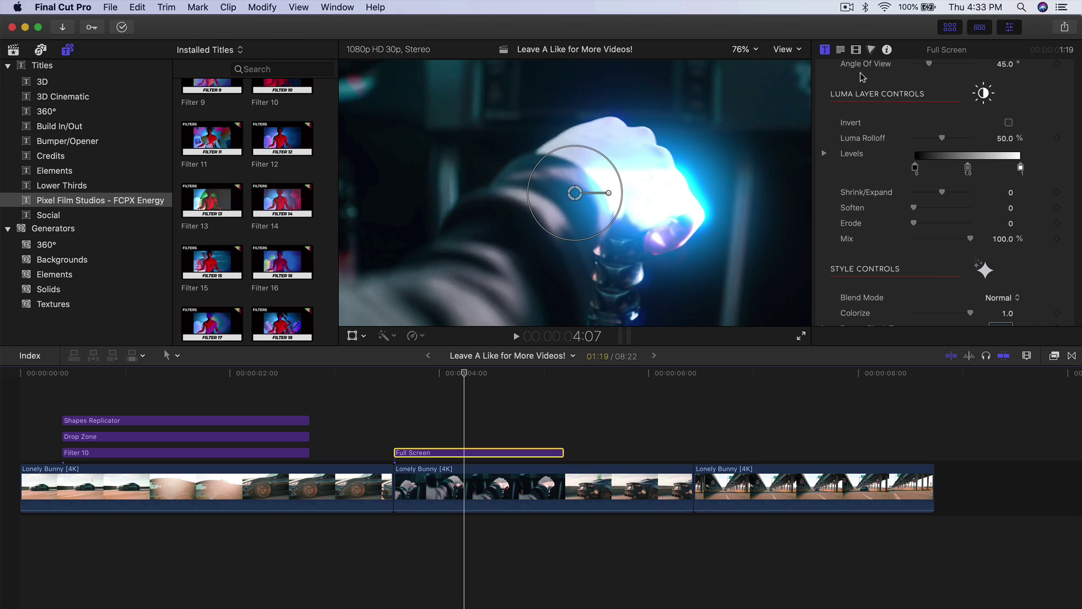
pyautogui.scroll(1, 864, 97)
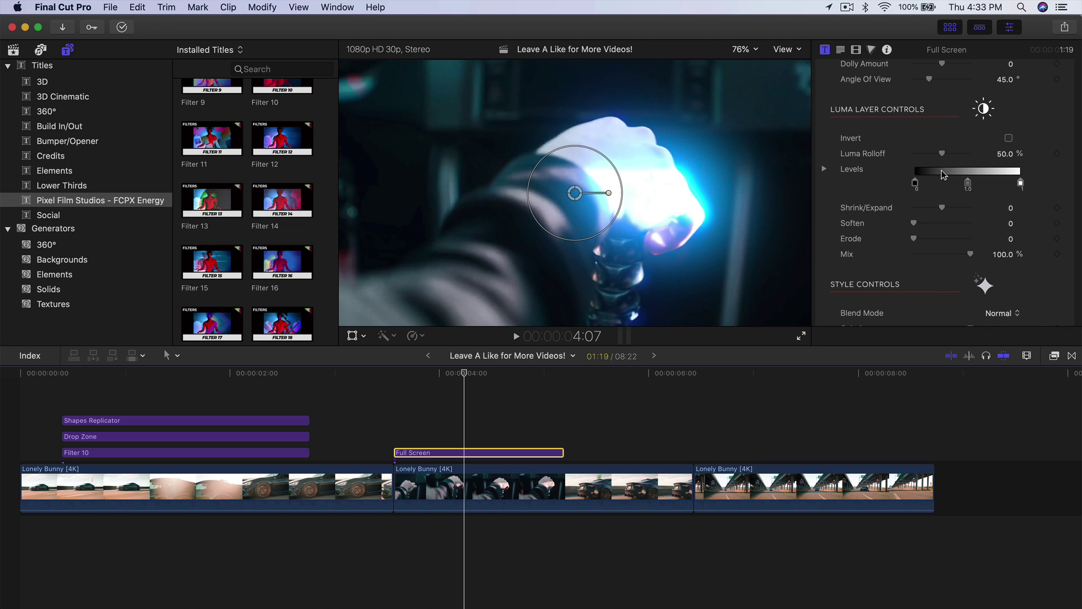
pyautogui.click(1010, 139)
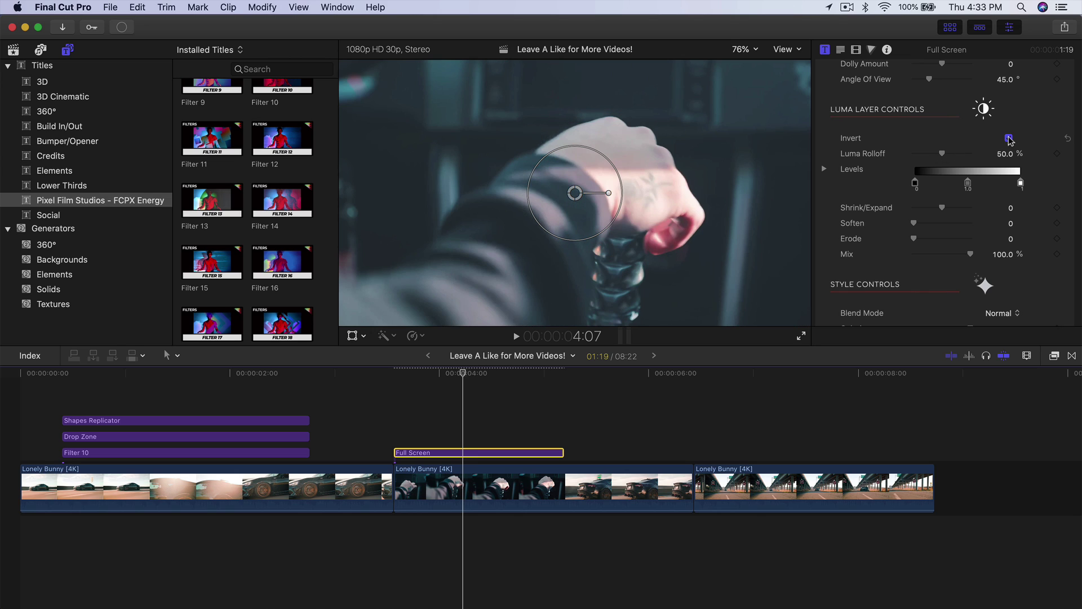
pyautogui.click(1009, 139)
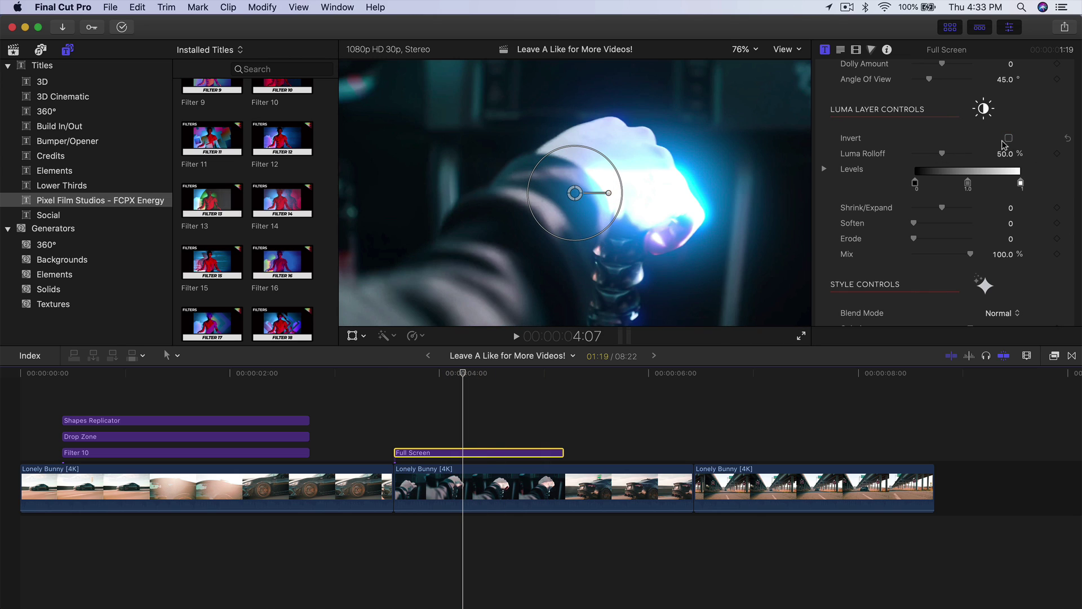
pyautogui.moveTo(944, 158)
pyautogui.mouseDown()
pyautogui.moveTo(925, 158)
pyautogui.moveTo(949, 157)
pyautogui.mouseUp()
pyautogui.scroll(-5, 925, 176)
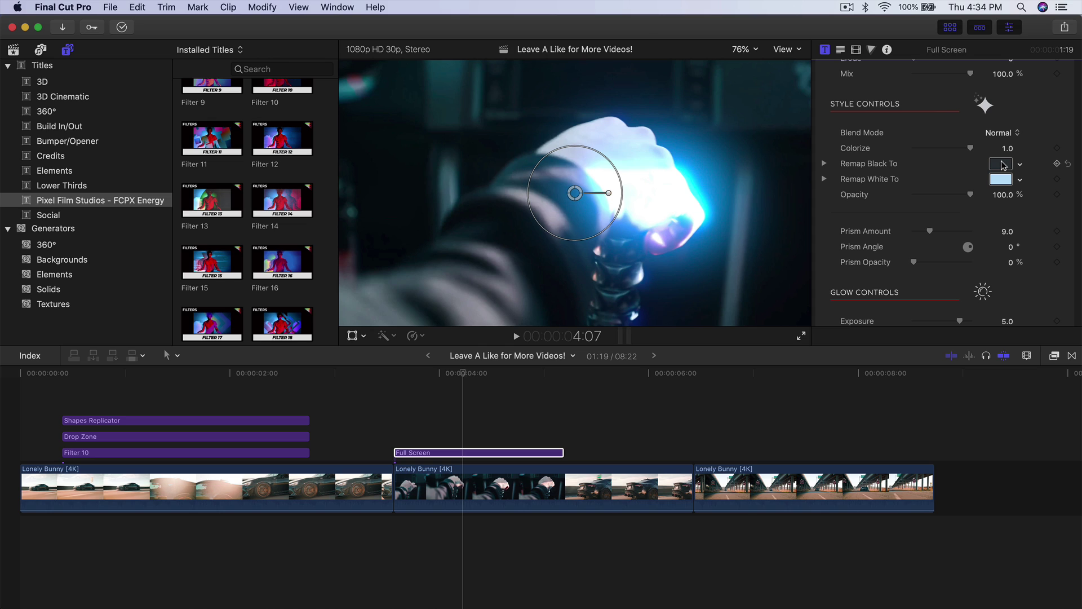
# Change the Full Screen title's Remap White To colour from pale blue to red and play it back
pyautogui.click(1000, 180)
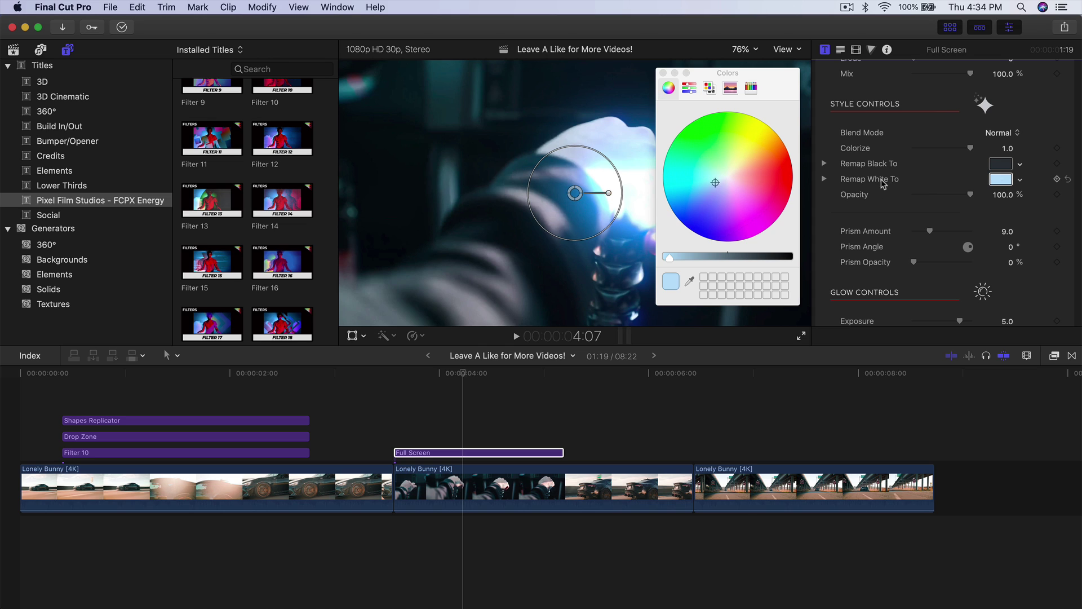
pyautogui.moveTo(722, 182); pyautogui.dragTo(773, 165)
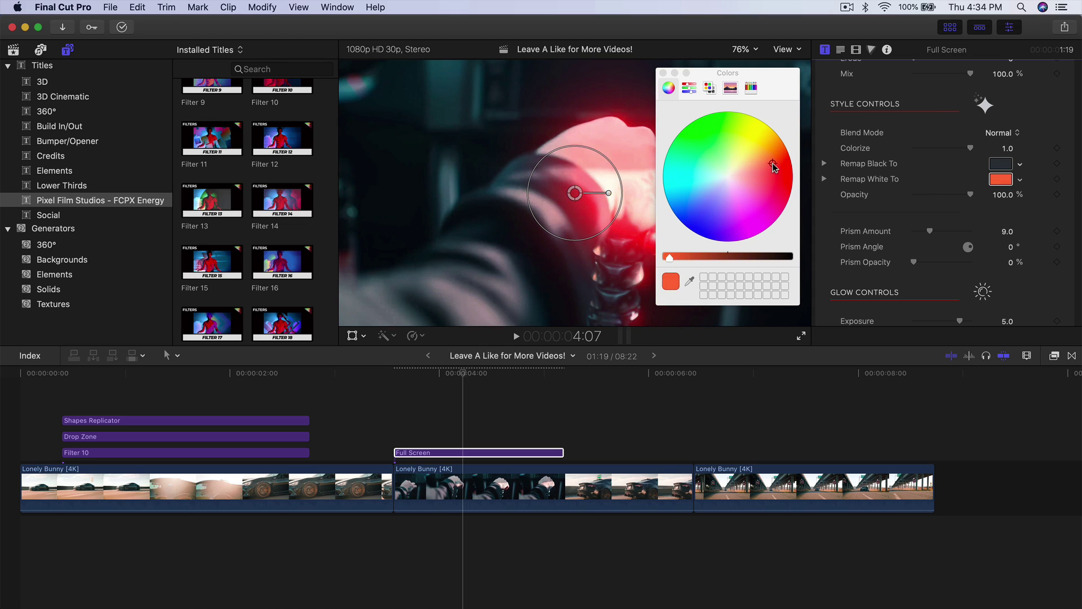
pyautogui.click(664, 73)
pyautogui.click(380, 387)
pyautogui.press('space')
pyautogui.press('space')
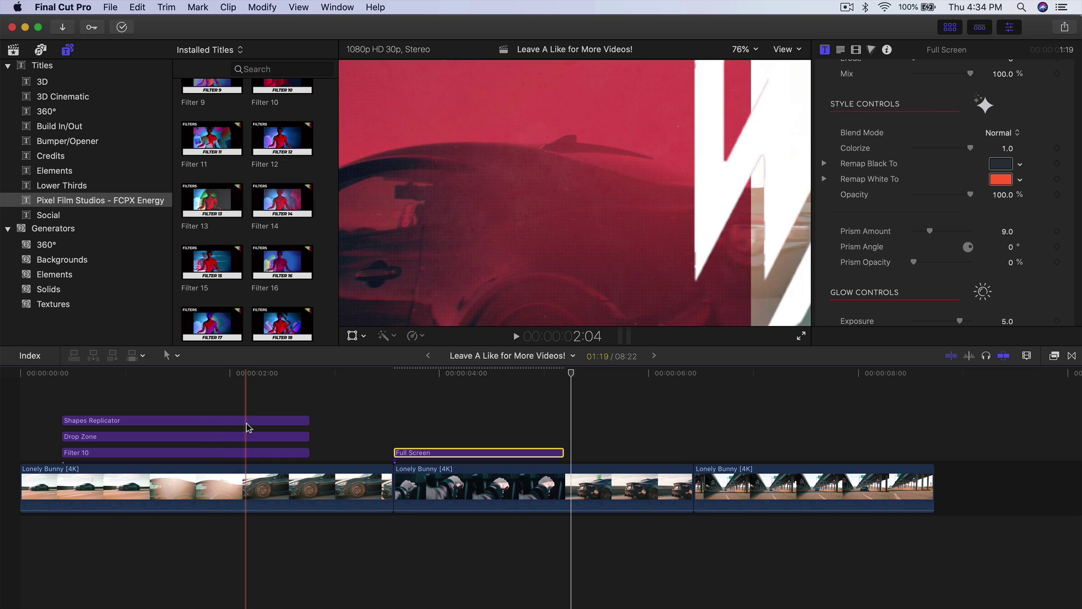
pyautogui.click(469, 384)
pyautogui.scroll(-2, 889, 179)
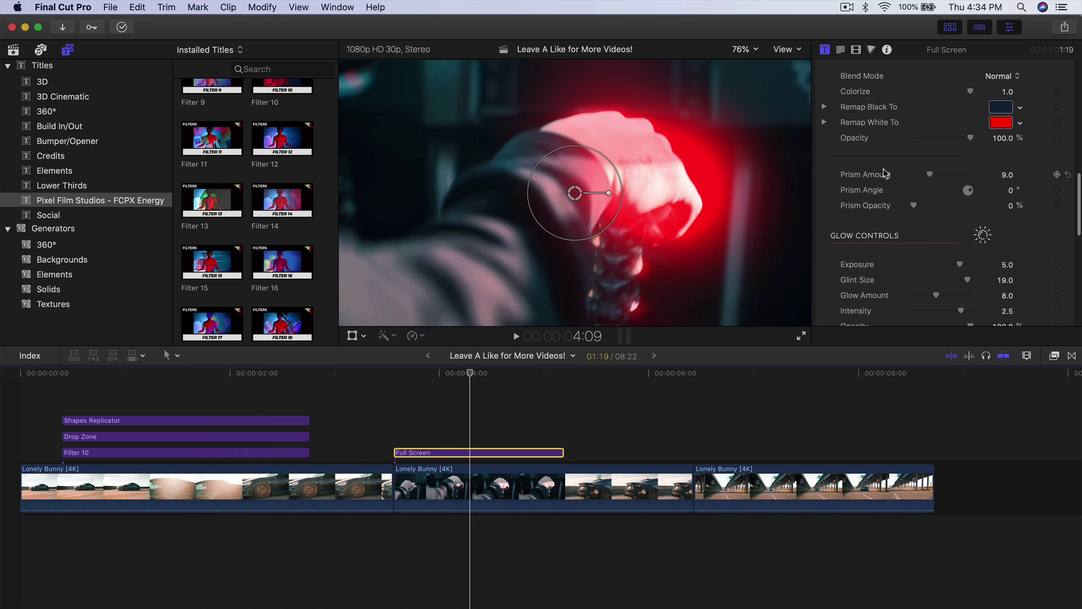
# Set Prism Amount to 16, Prism Opacity to 23.41% and glow Exposure to 4.0
pyautogui.moveTo(930, 177); pyautogui.dragTo(935, 176)
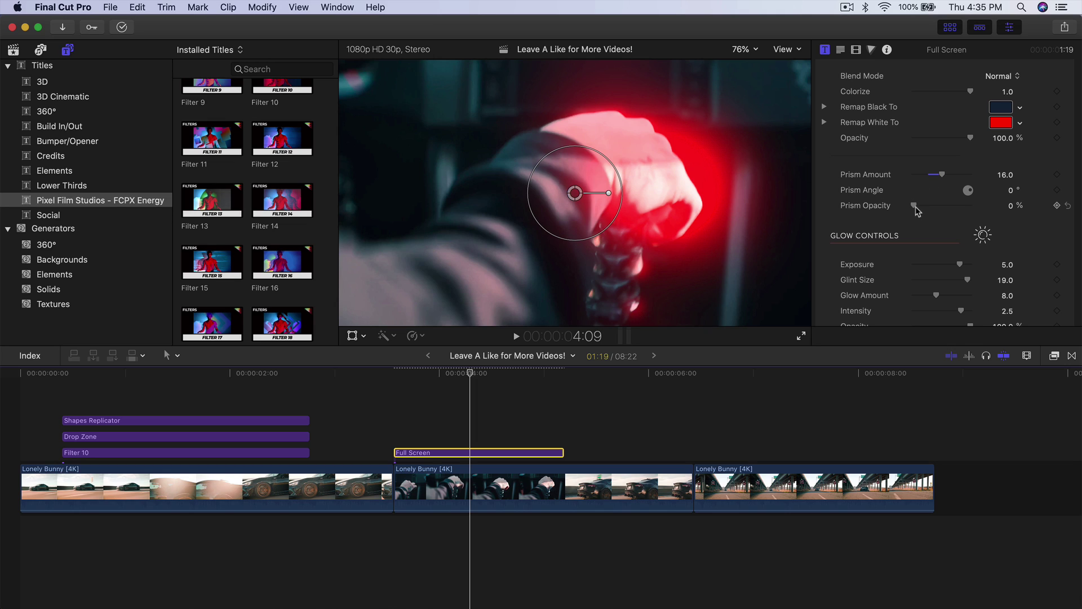
pyautogui.moveTo(951, 204); pyautogui.dragTo(942, 206)
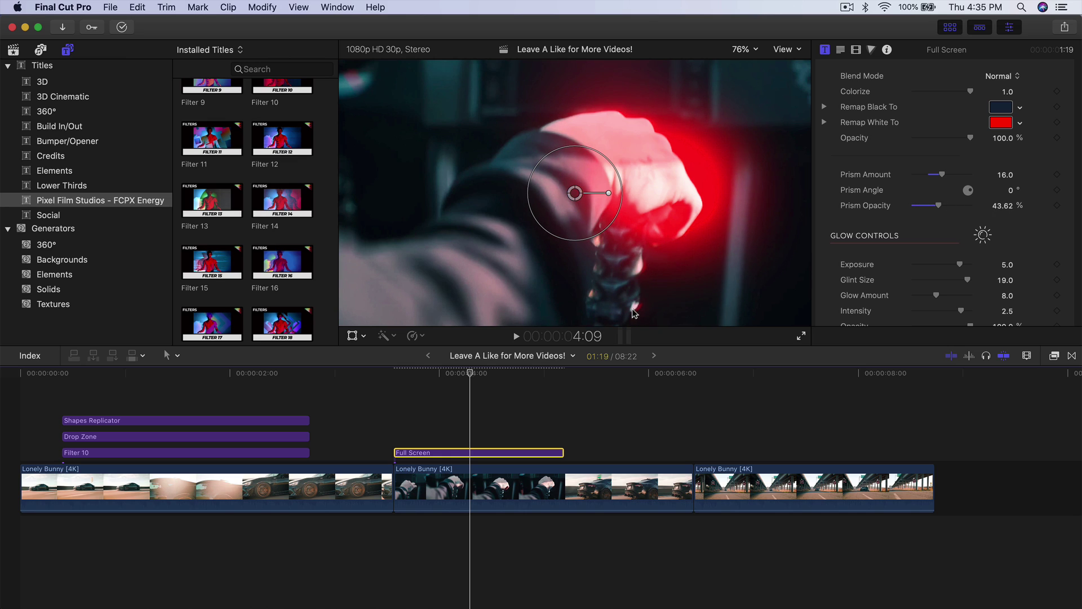
pyautogui.moveTo(965, 207); pyautogui.dragTo(926, 206)
pyautogui.scroll(-5, 939, 180)
pyautogui.moveTo(961, 140)
pyautogui.mouseDown()
pyautogui.moveTo(970, 139)
pyautogui.moveTo(957, 142)
pyautogui.mouseUp()
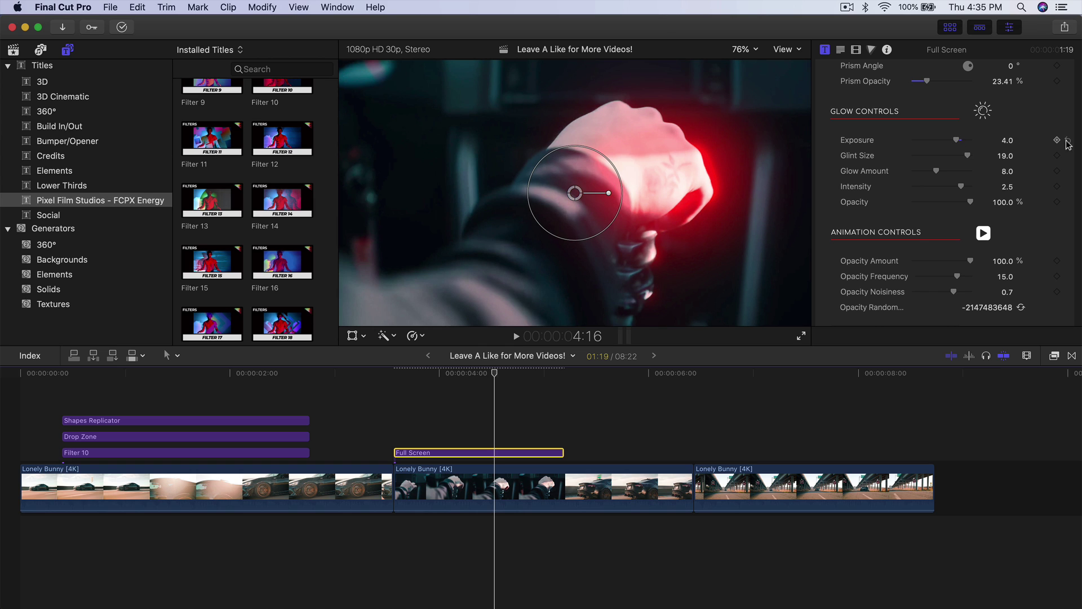
pyautogui.scroll(-10, 878, 238)
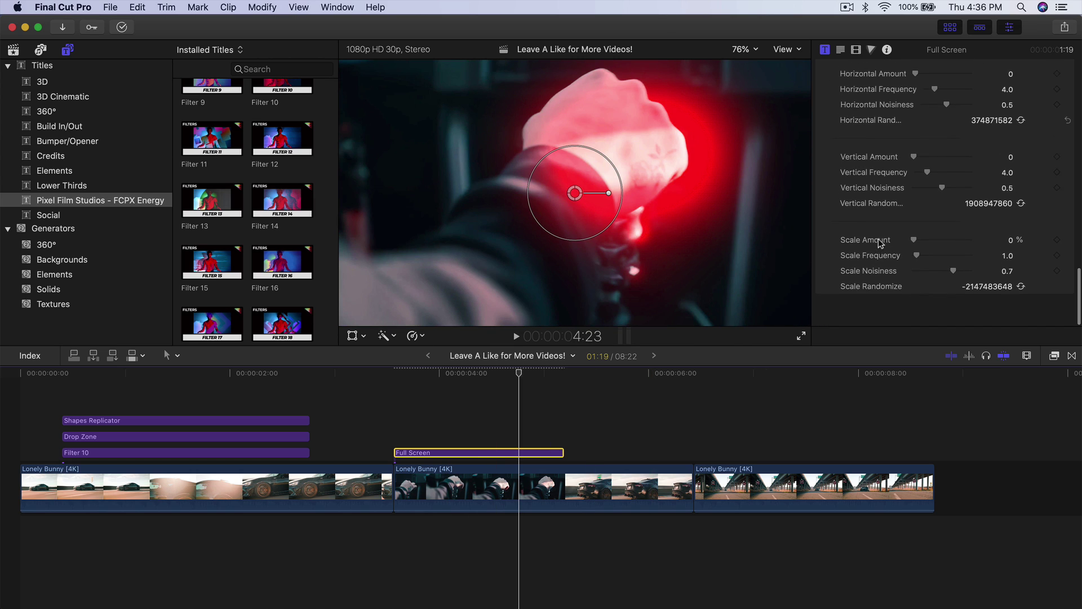
pyautogui.scroll(5, 908, 157)
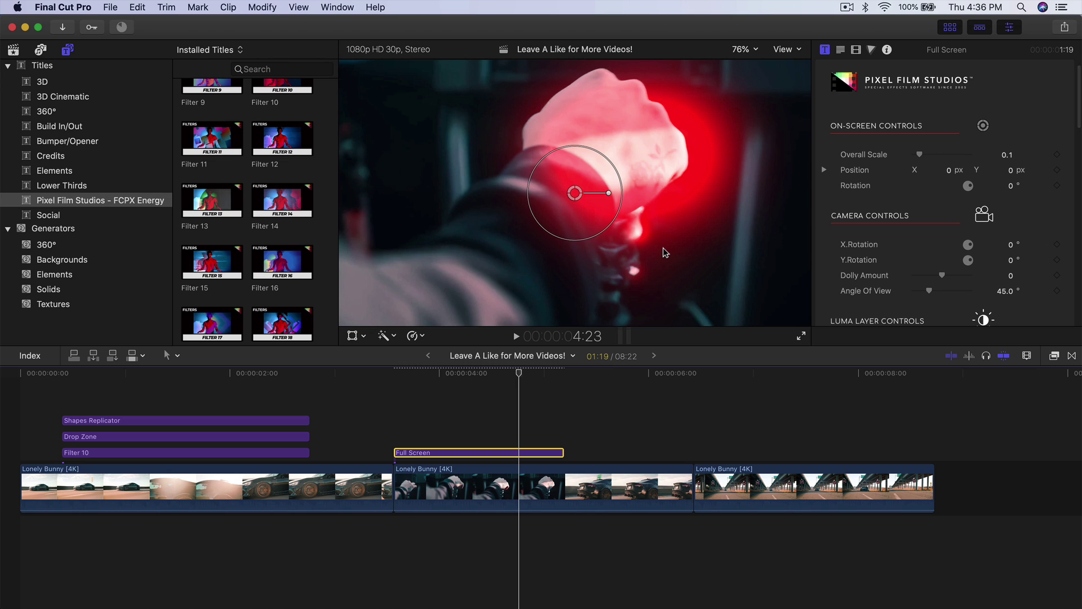
pyautogui.click(460, 374)
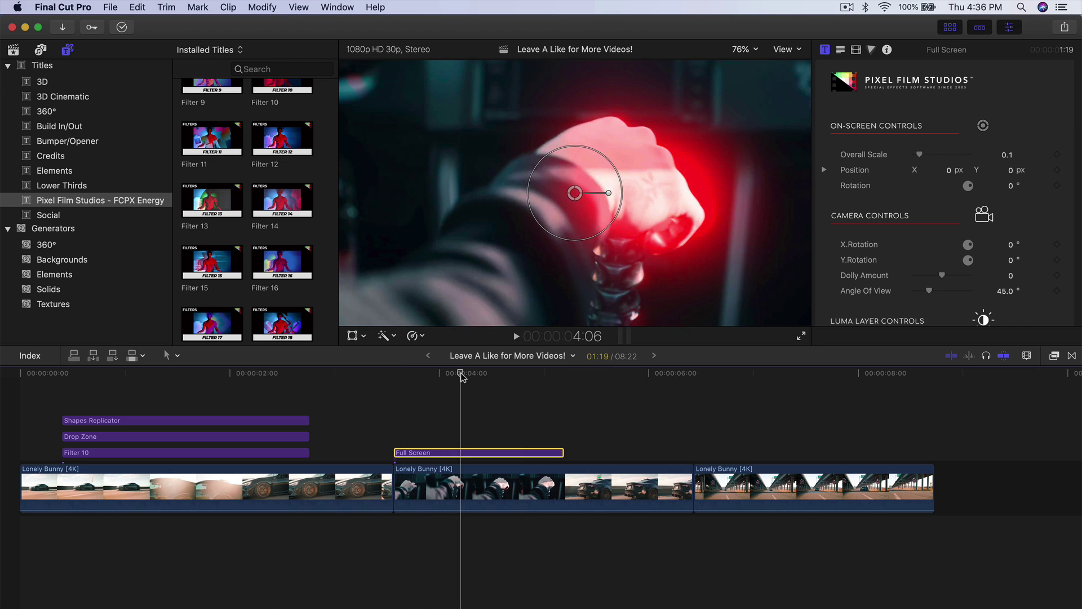
# Try the Flash Text and Shapes title after Full Screen, play it, then delete it
pyautogui.click(1011, 31)
pyautogui.scroll(-6, 400, 181)
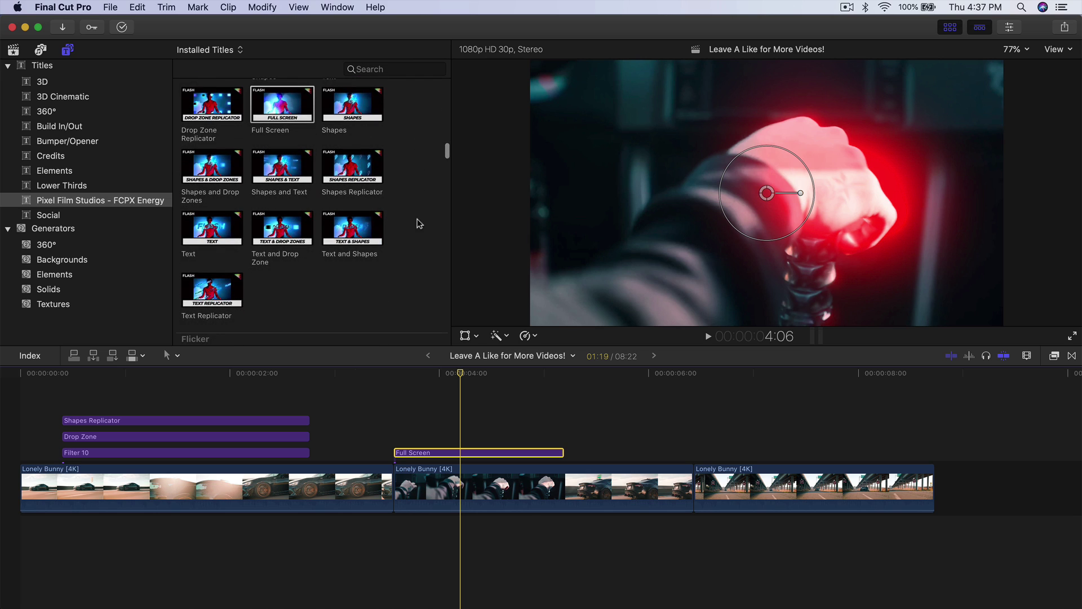
pyautogui.click(345, 225)
pyautogui.moveTo(355, 228); pyautogui.dragTo(617, 451)
pyautogui.press('space')
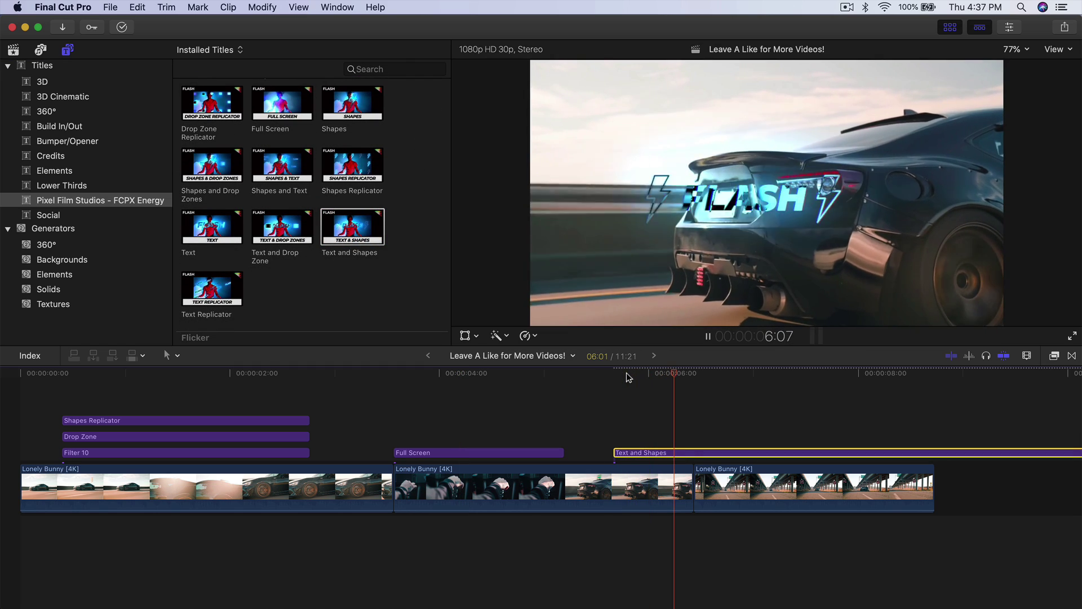
pyautogui.press('space')
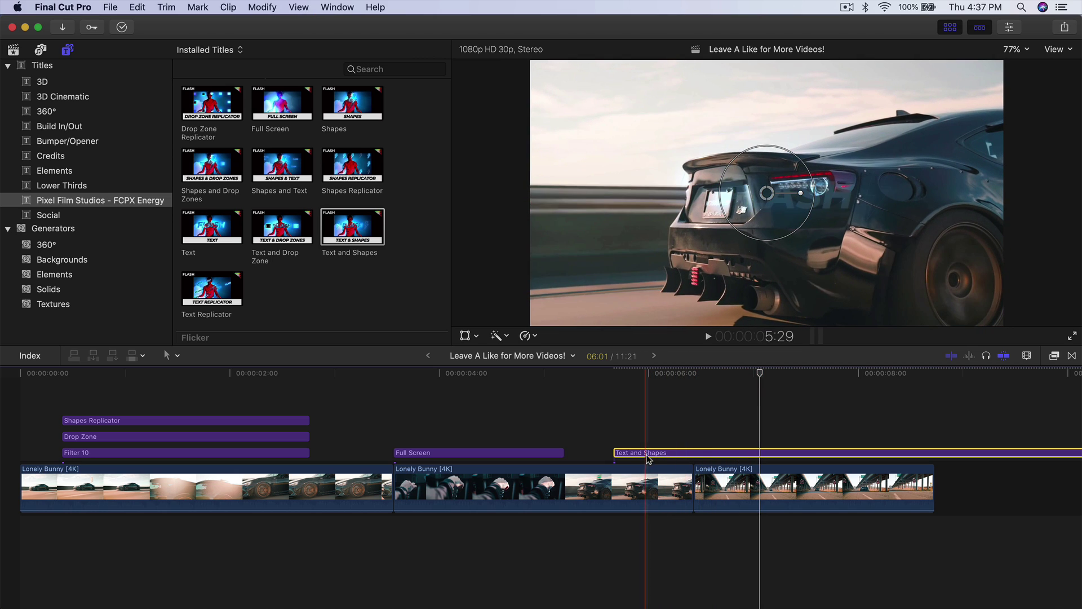
pyautogui.press('Delete')
# Try the Text Replicator title, undo it, and select the Glitch Text title
pyautogui.click(212, 289)
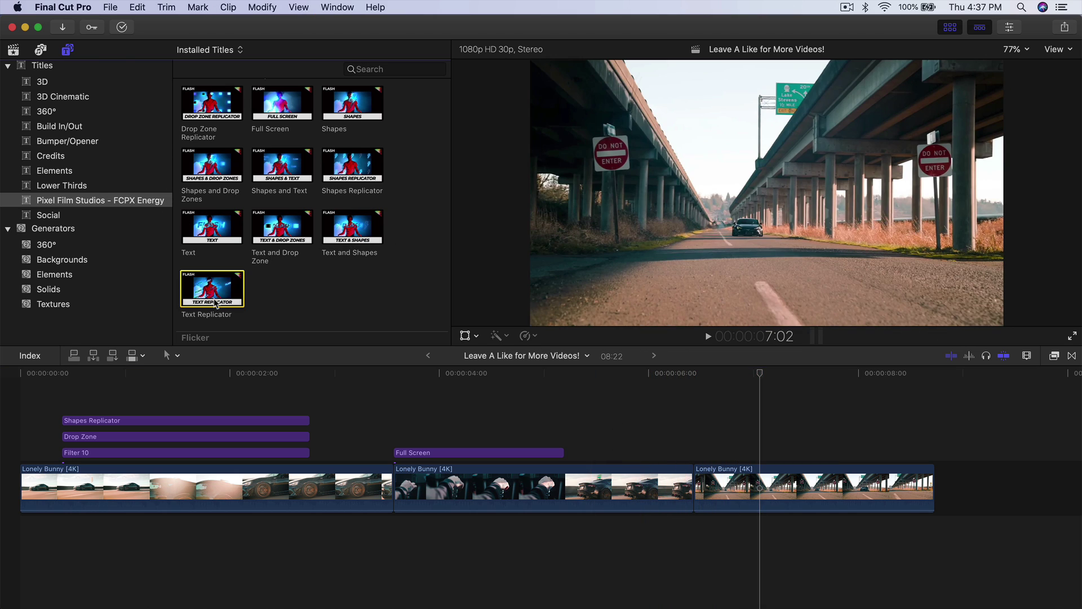
pyautogui.moveTo(212, 289); pyautogui.dragTo(591, 404)
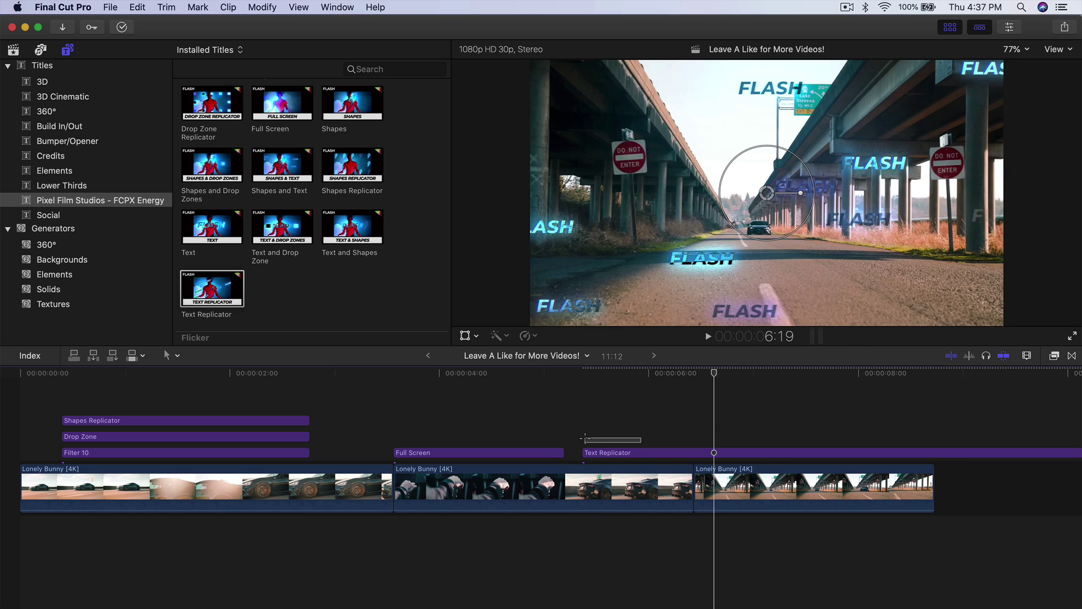
pyautogui.press('super+z')
pyautogui.scroll(-10, 397, 217)
pyautogui.click(212, 259)
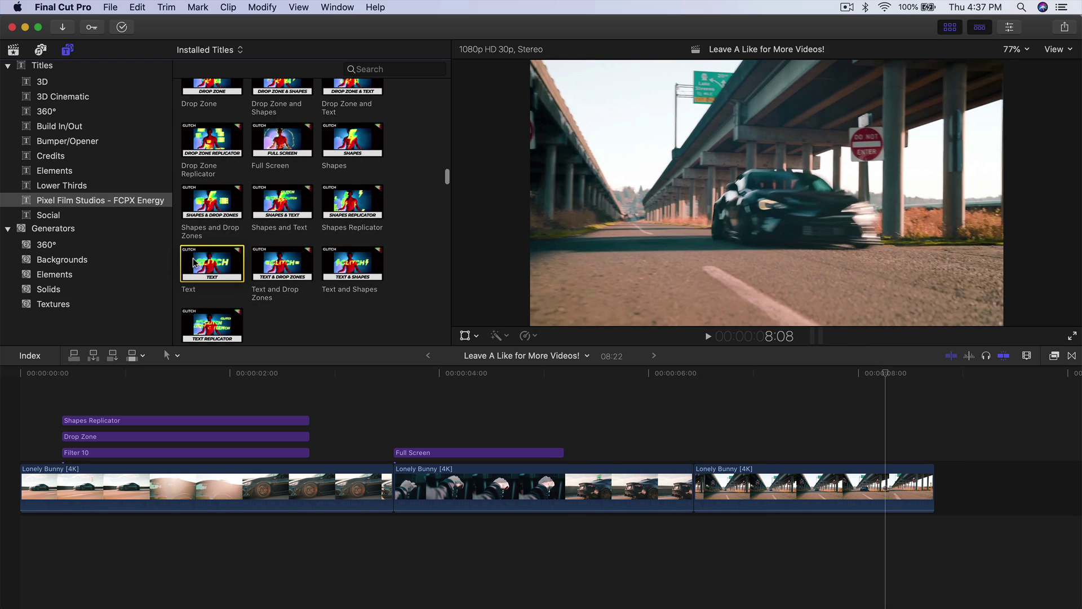
# Place the Glitch Text title at about 6 seconds and play it back
pyautogui.moveTo(220, 264); pyautogui.dragTo(695, 397)
pyautogui.press('space')
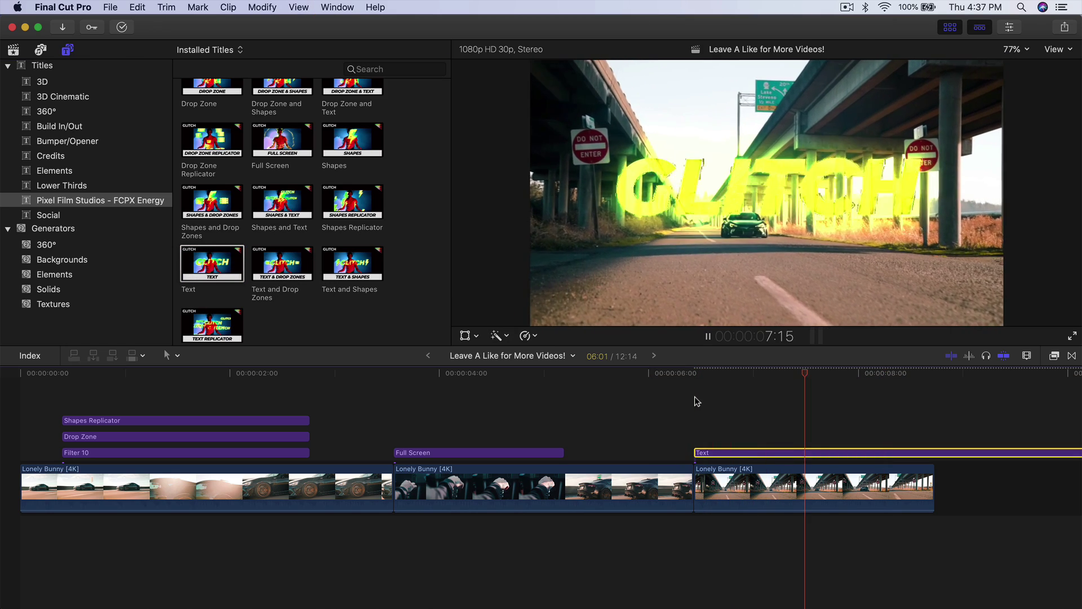
pyautogui.press('space')
# Blade the Glitch Text title where the last car clip ends and delete the overhang
pyautogui.hscroll(5, 722, 397)
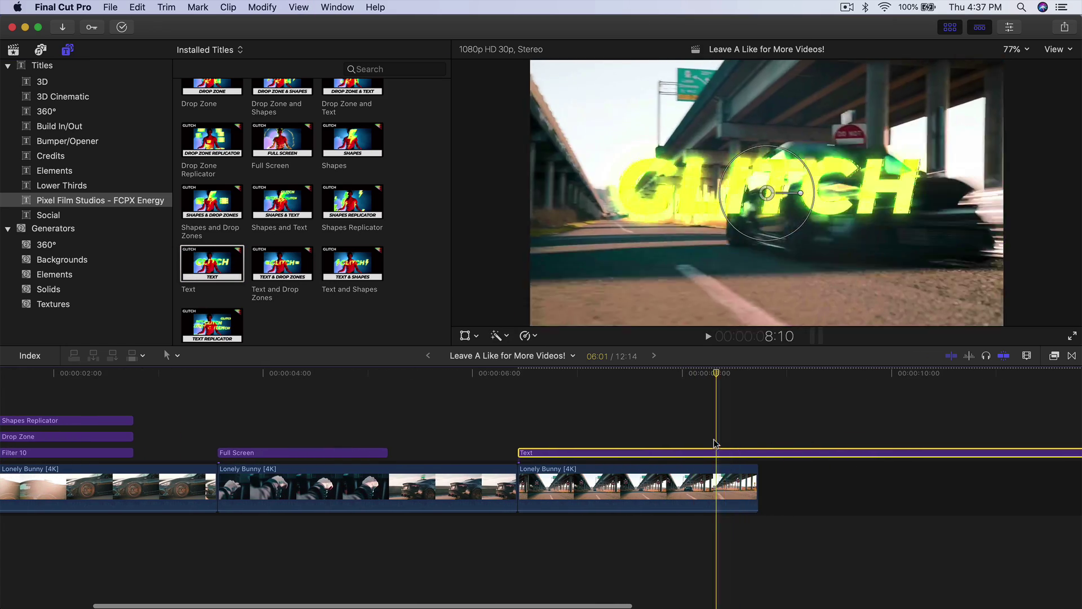
pyautogui.click(620, 373)
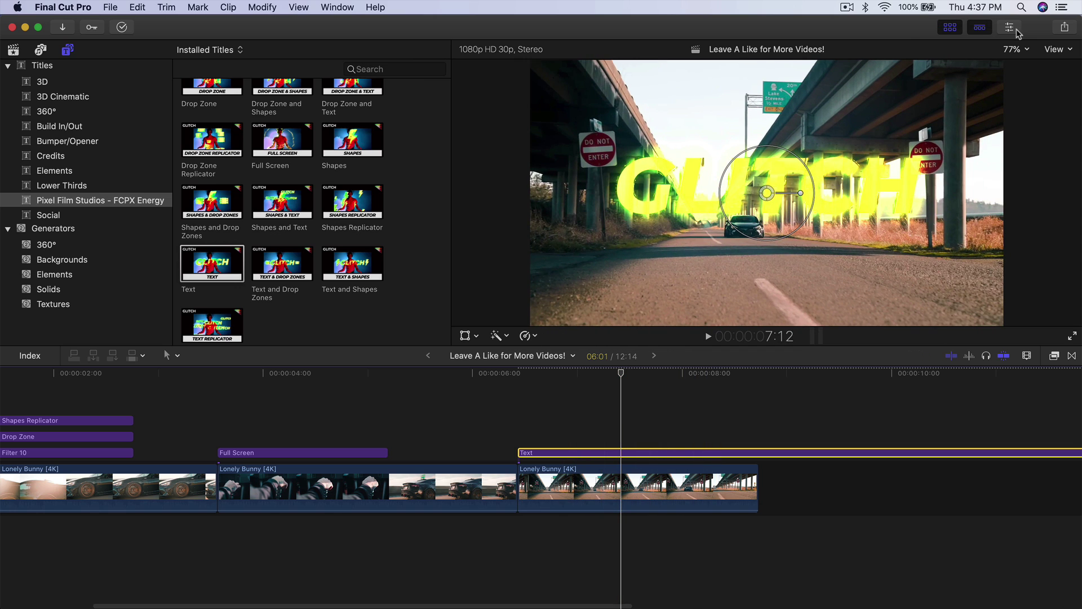
pyautogui.press('t')
pyautogui.click(767, 411)
pyautogui.moveTo(764, 453); pyautogui.dragTo(816, 528)
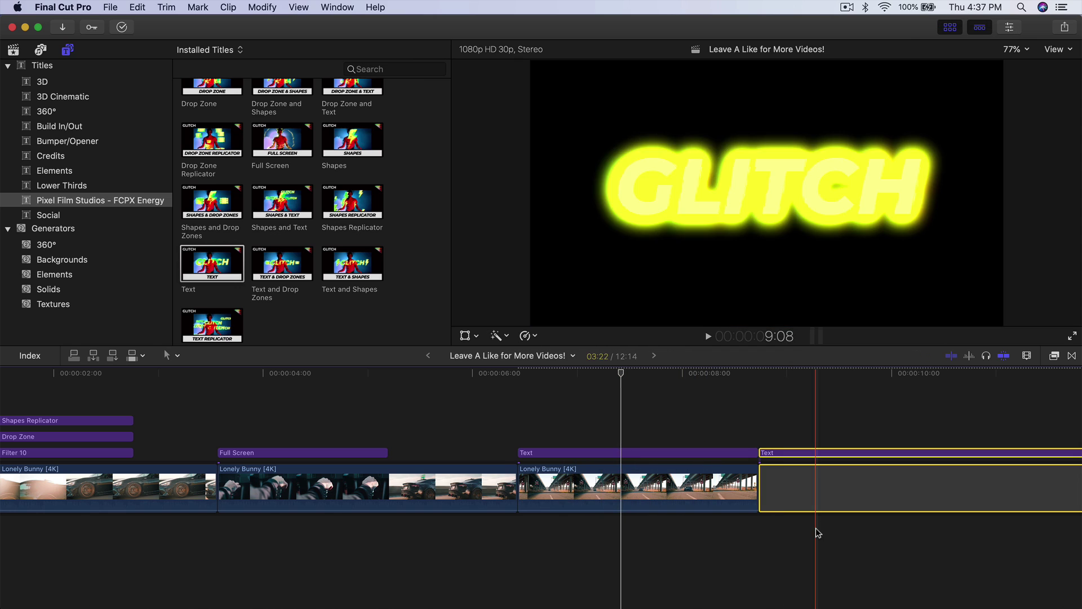
pyautogui.press('Delete')
pyautogui.press('space')
pyautogui.click(1010, 27)
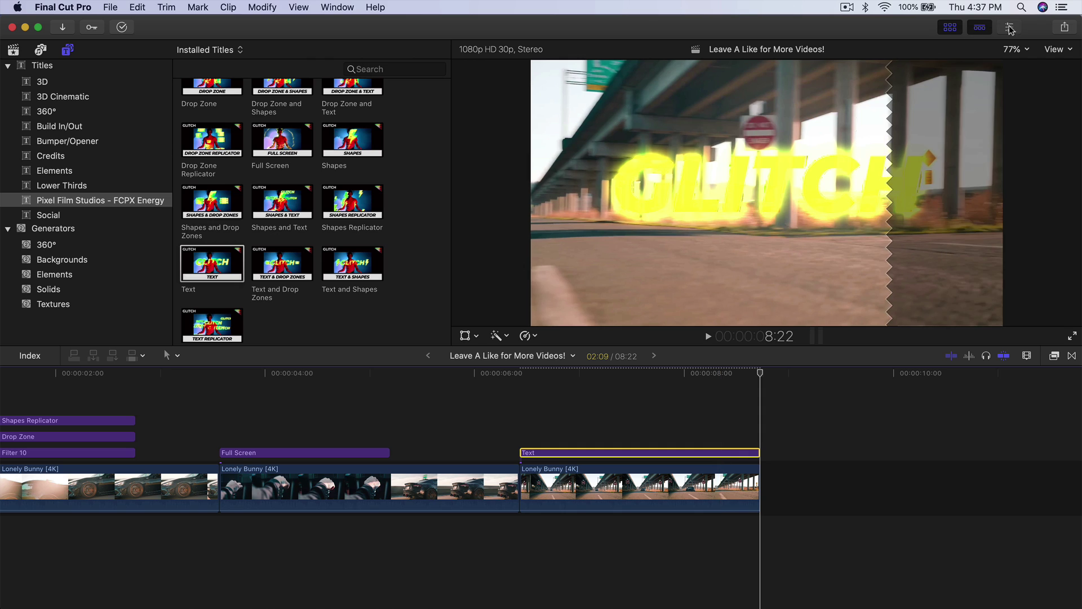
# Replace the title text GLITCH with SUBSCRIBE
pyautogui.scroll(-7, 902, 129)
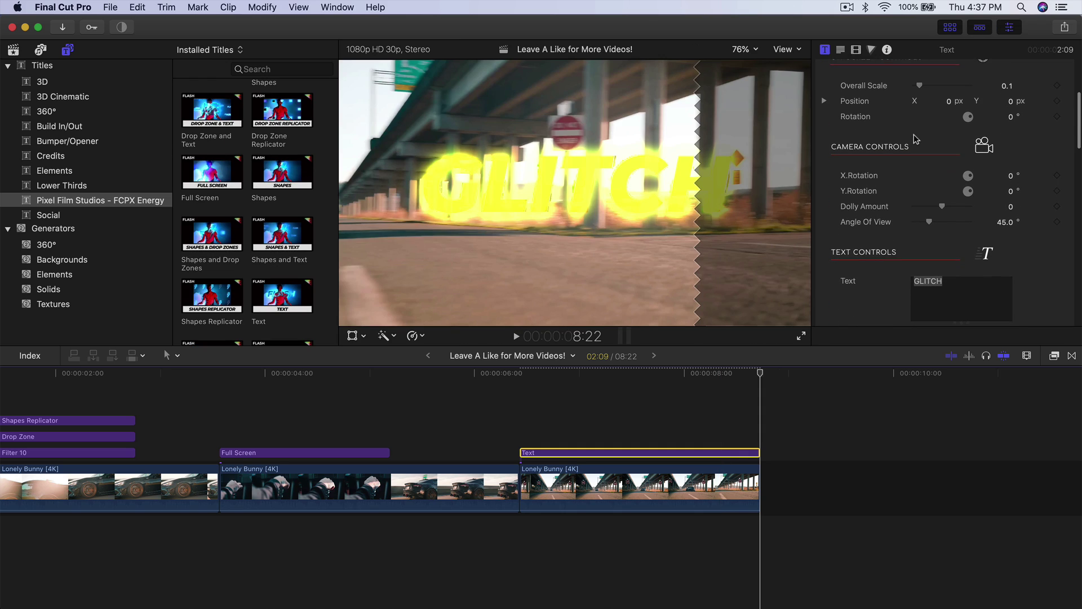
pyautogui.scroll(-3, 873, 168)
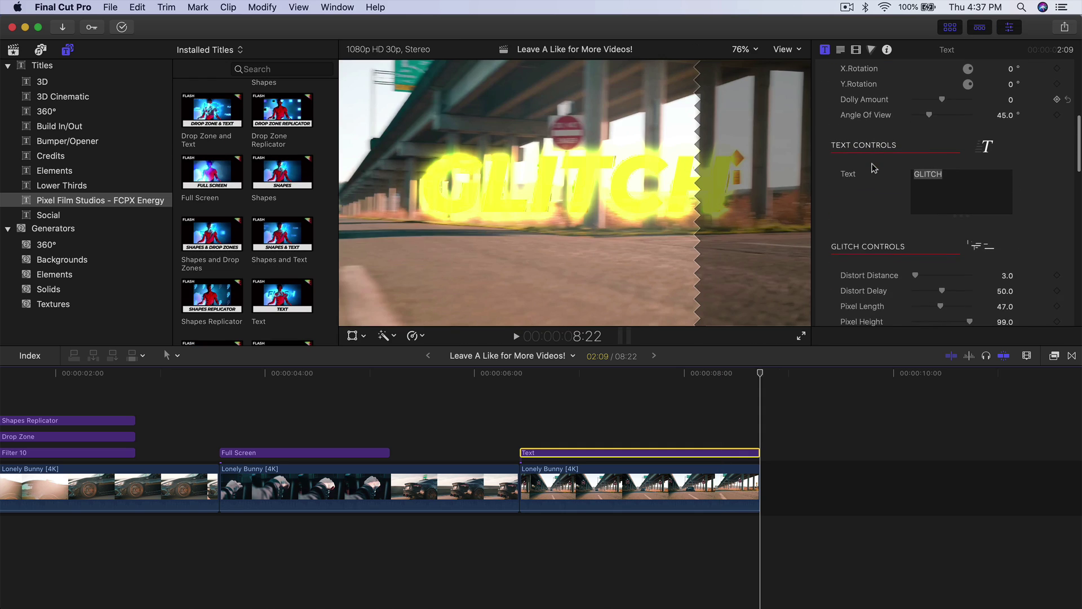
pyautogui.doubleClick(963, 167)
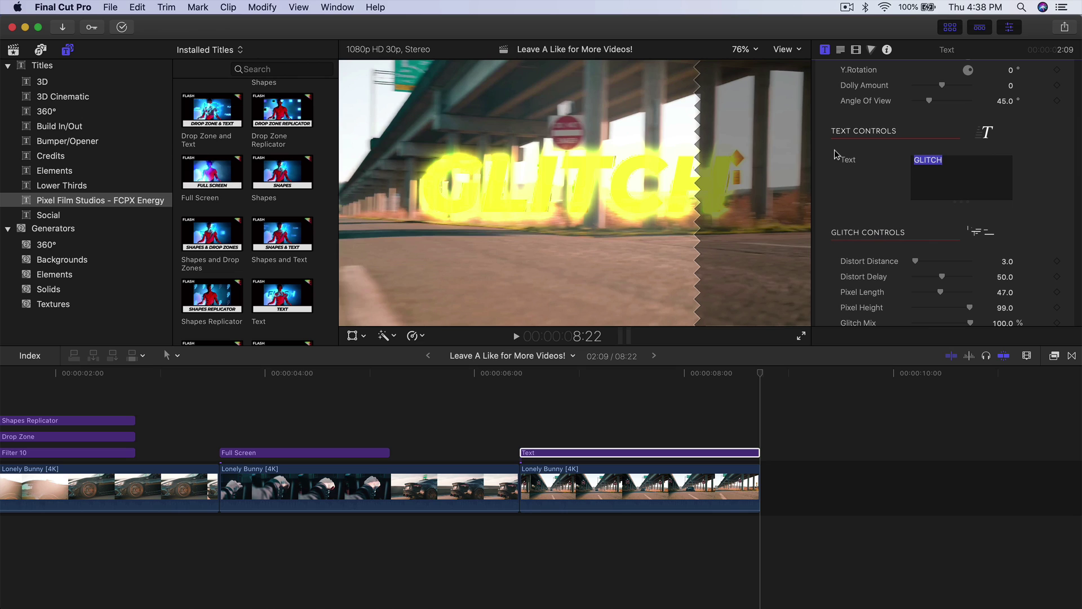
pyautogui.write('SUBSCRIBE')
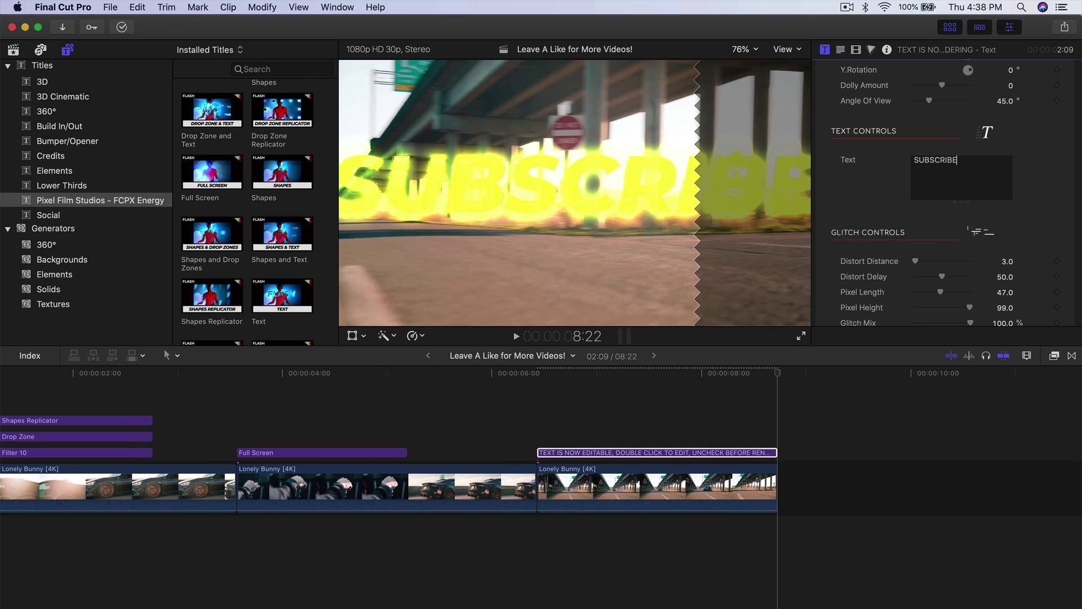
pyautogui.click(1007, 28)
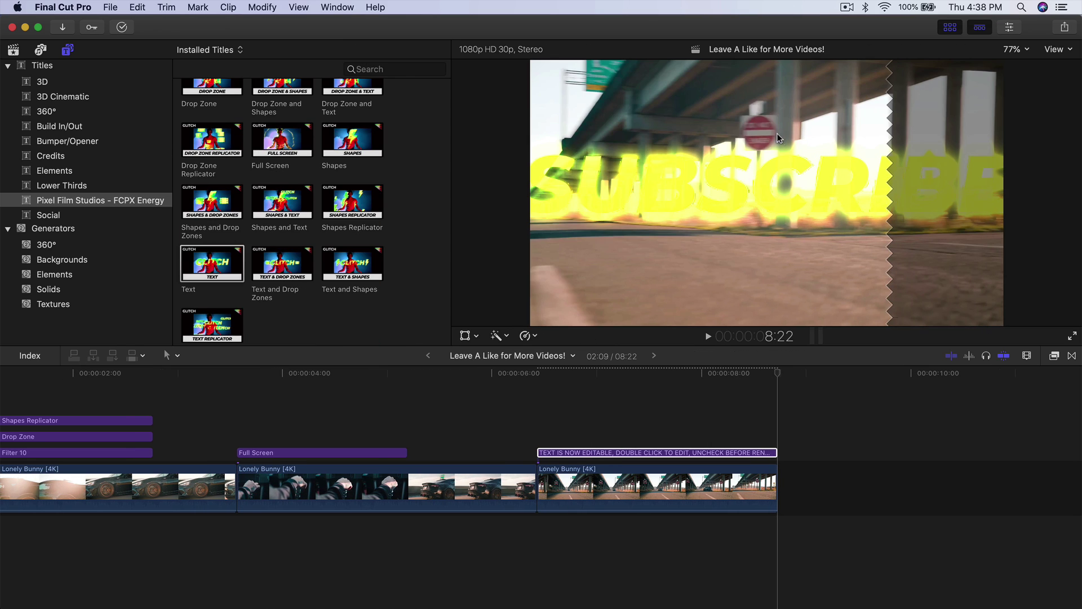
pyautogui.click(1009, 27)
pyautogui.scroll(-5, 962, 184)
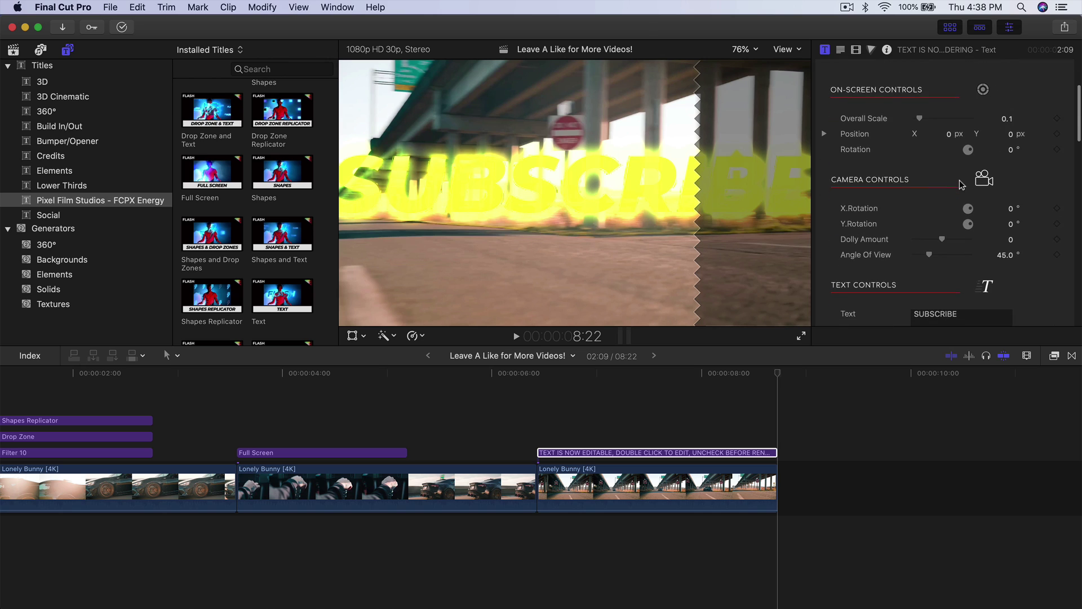
# Shrink the SUBSCRIBE title to Overall Scale 0.06 and reset its position to centre
pyautogui.moveTo(485, 374); pyautogui.dragTo(628, 373)
pyautogui.moveTo(919, 118); pyautogui.dragTo(918, 113)
pyautogui.moveTo(606, 187); pyautogui.dragTo(598, 188)
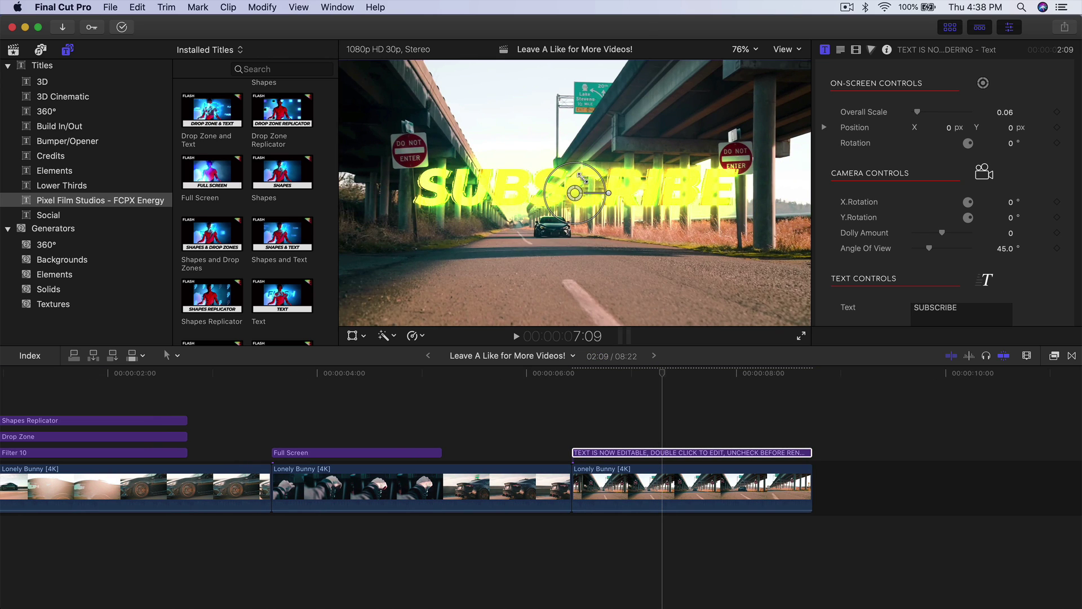
pyautogui.moveTo(586, 171); pyautogui.dragTo(626, 270)
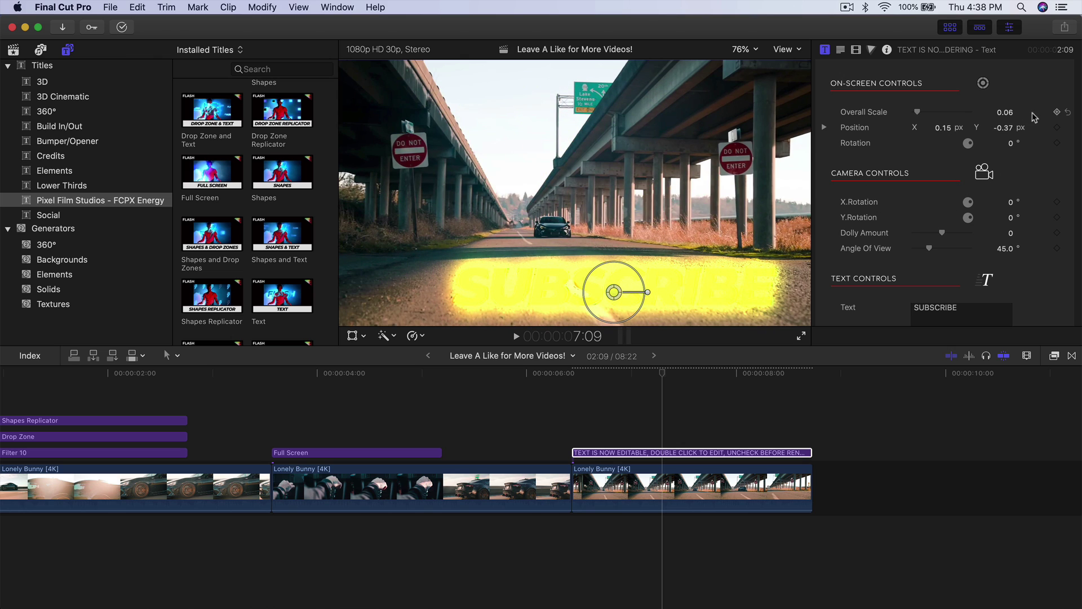
pyautogui.click(1069, 112)
# Raise the SUBSCRIBE title's Prism Amount slightly in Style Controls
pyautogui.scroll(-5, 887, 194)
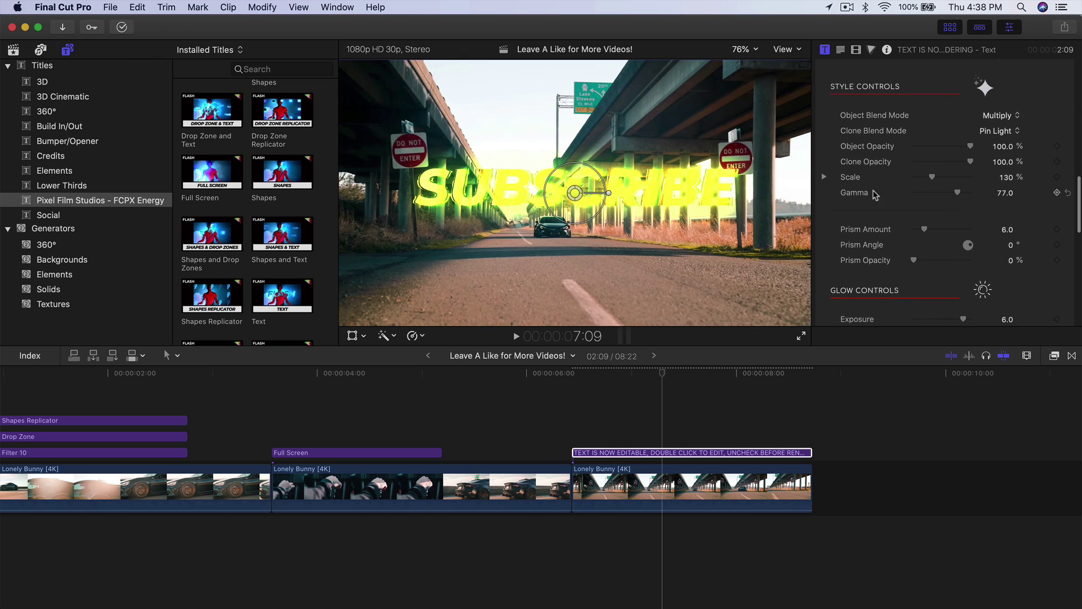
pyautogui.scroll(-2, 859, 205)
pyautogui.moveTo(924, 178); pyautogui.dragTo(949, 180)
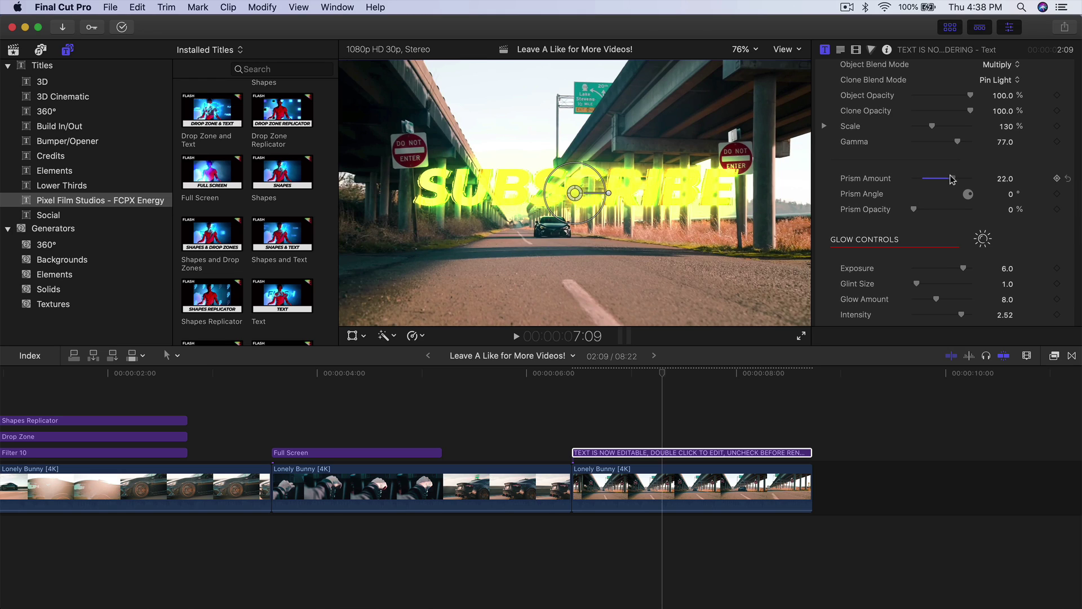
pyautogui.moveTo(951, 183); pyautogui.dragTo(934, 214)
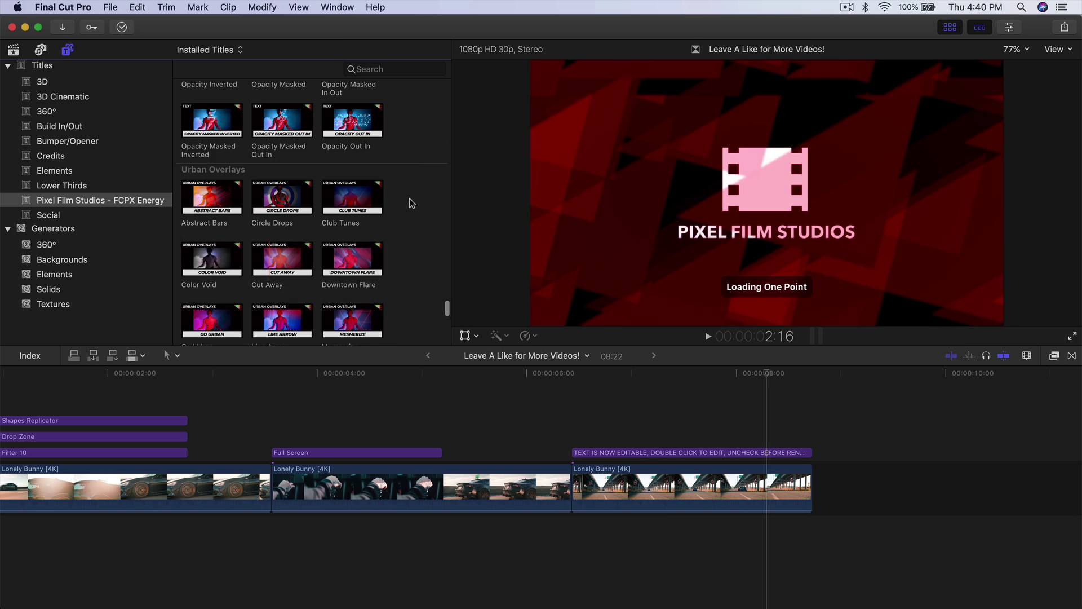
# Add the Downtown Flare title to the timeline, then remove it
pyautogui.scroll(-2, 406, 197)
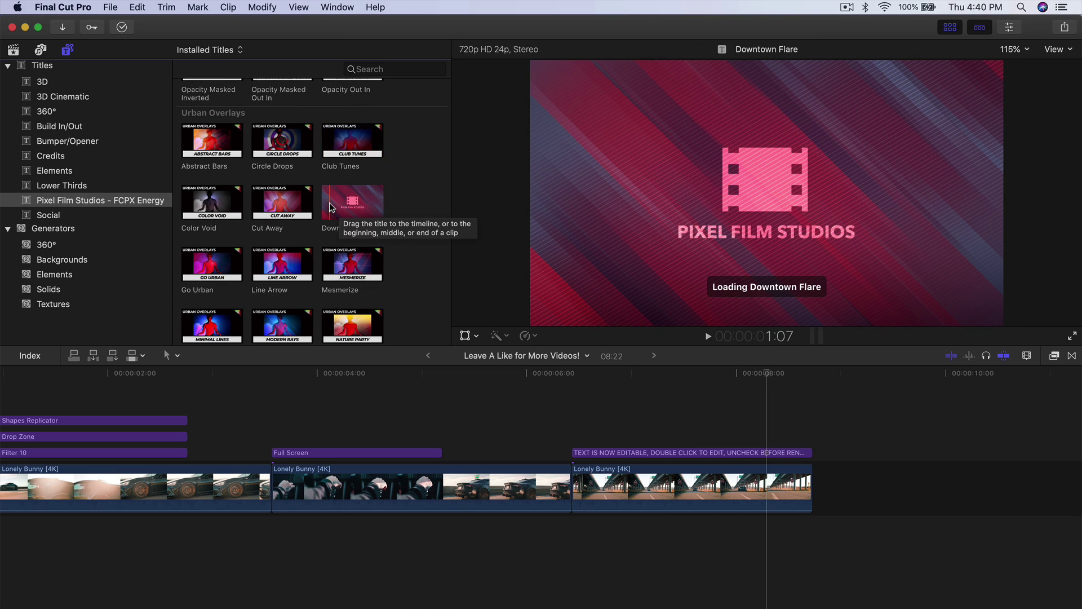
pyautogui.scroll(-2, 339, 206)
pyautogui.moveTo(353, 138); pyautogui.dragTo(582, 461)
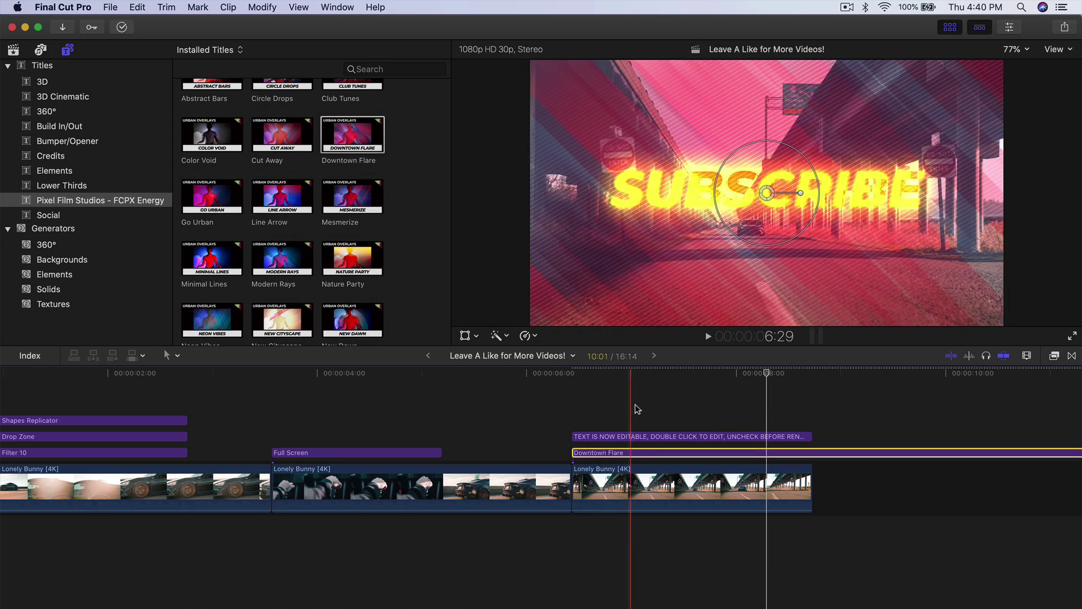
pyautogui.press('Delete')
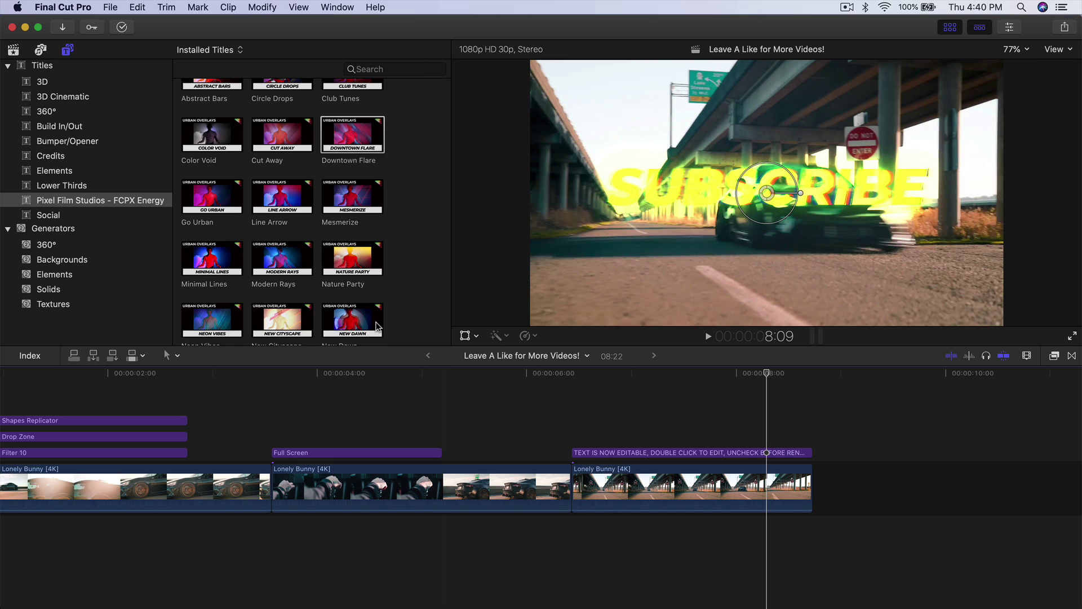
# Place the One Point overlay above the third clip, trimmed to end with the footage
pyautogui.scroll(-3, 364, 252)
pyautogui.moveTo(282, 254); pyautogui.dragTo(580, 458)
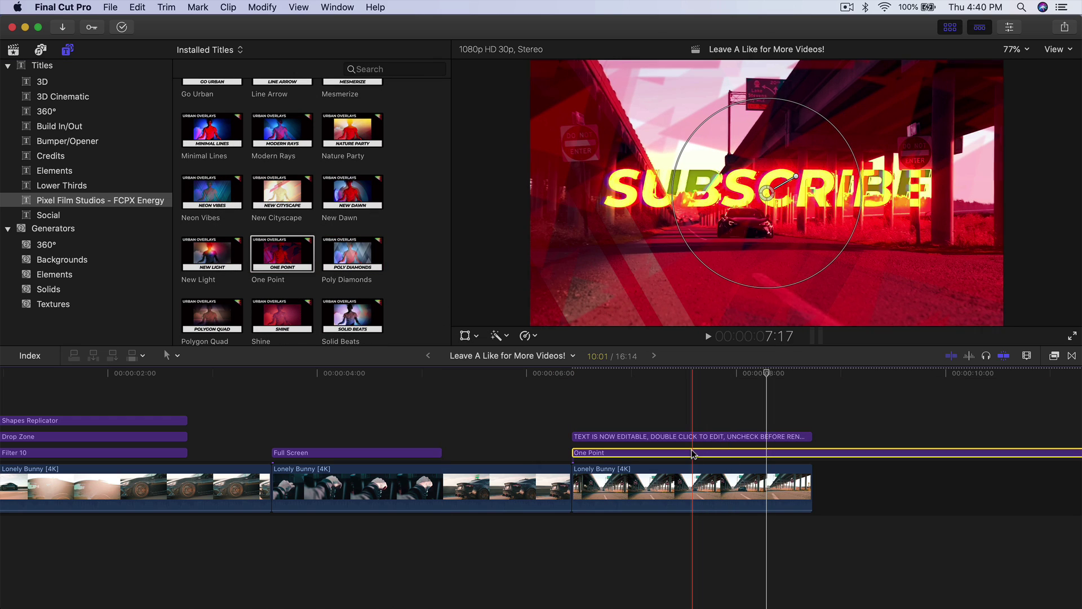
pyautogui.click(693, 377)
pyautogui.press('super+b')
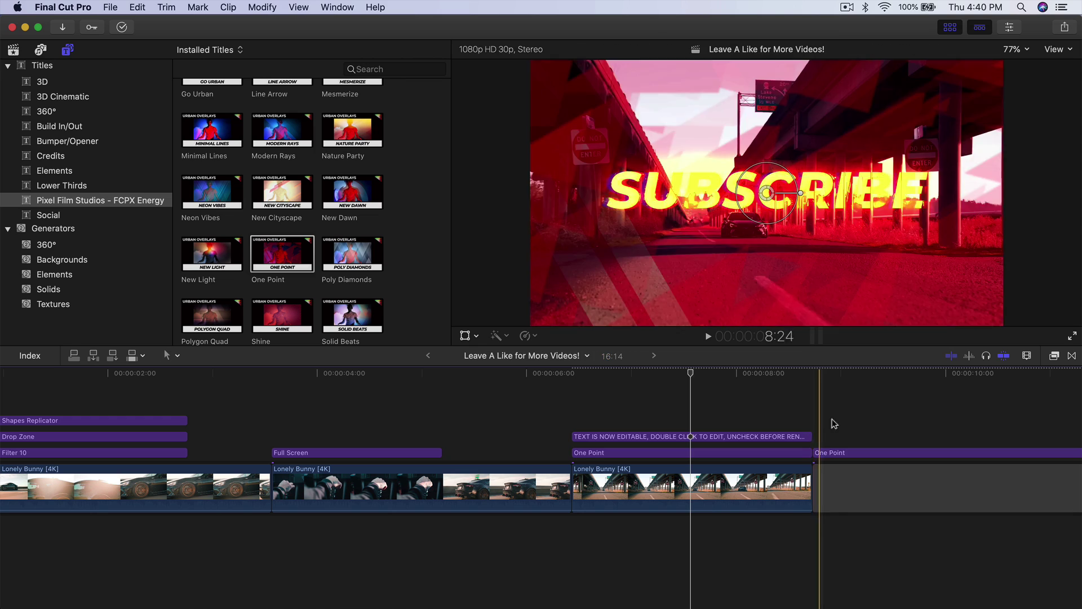
pyautogui.press('Delete')
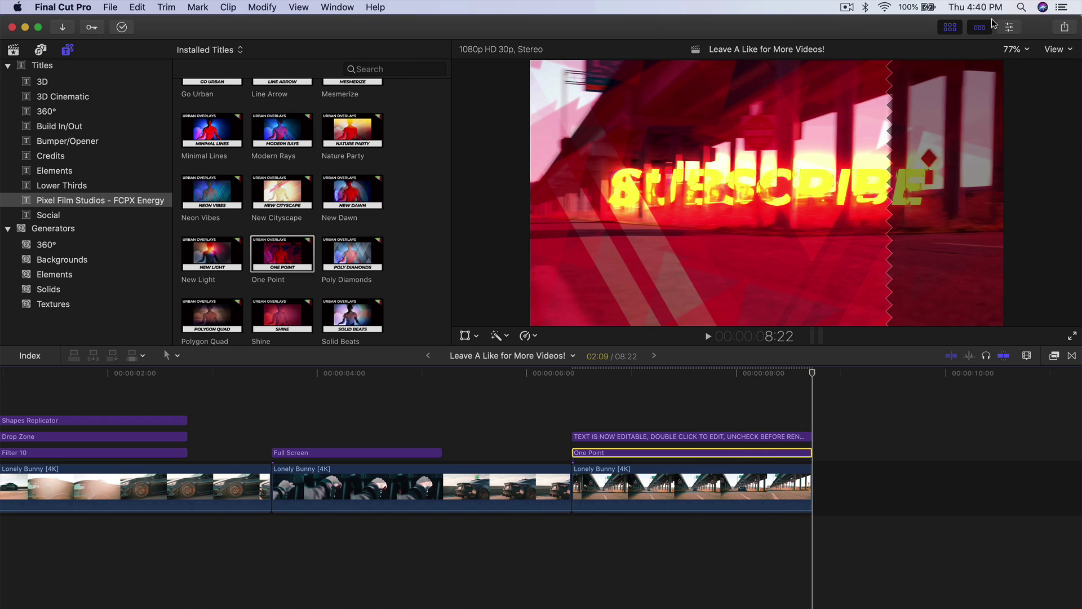
# Show the One Point gradient settings in the Inspector and hide the titles browser
pyautogui.press('super+4')
pyautogui.scroll(-2, 920, 115)
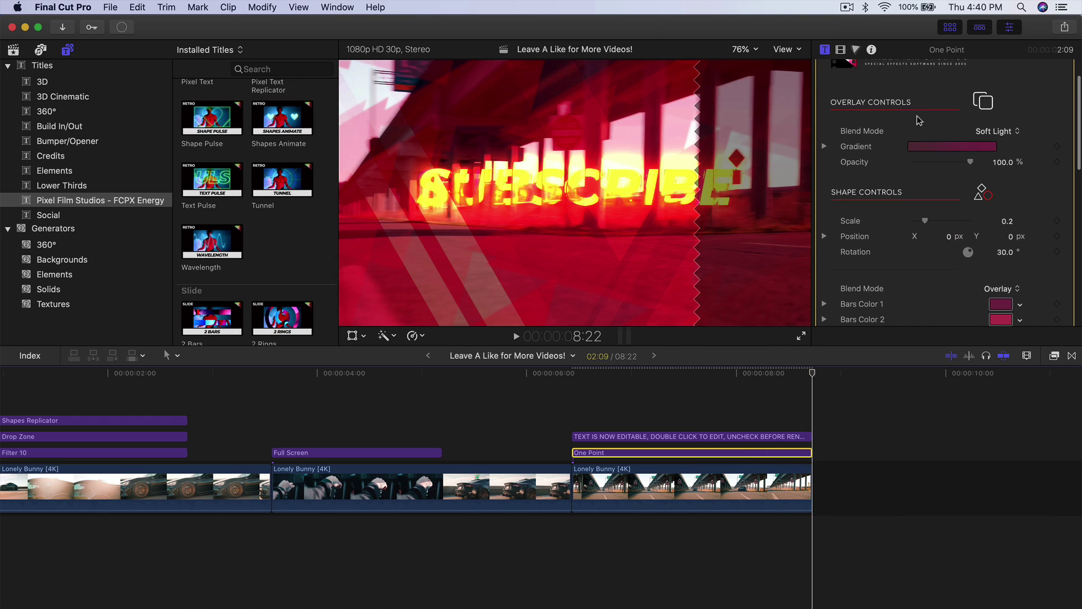
pyautogui.click(825, 146)
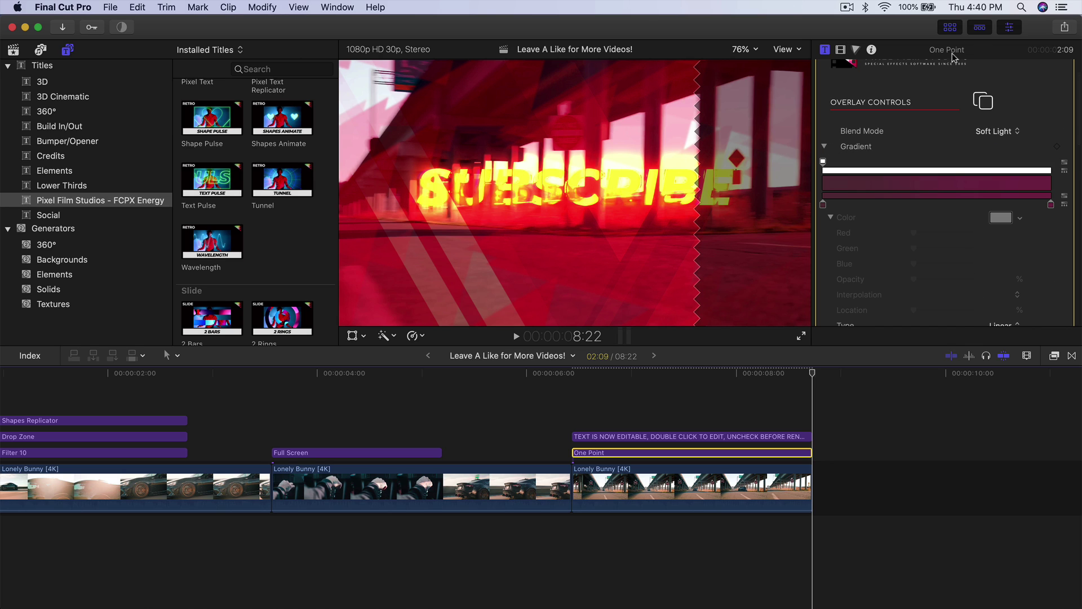
pyautogui.click(824, 147)
pyautogui.click(824, 147)
pyautogui.click(951, 27)
# Recolour the gradient's left colour stop, lowering red and raising blue
pyautogui.click(823, 205)
pyautogui.scroll(-3, 867, 245)
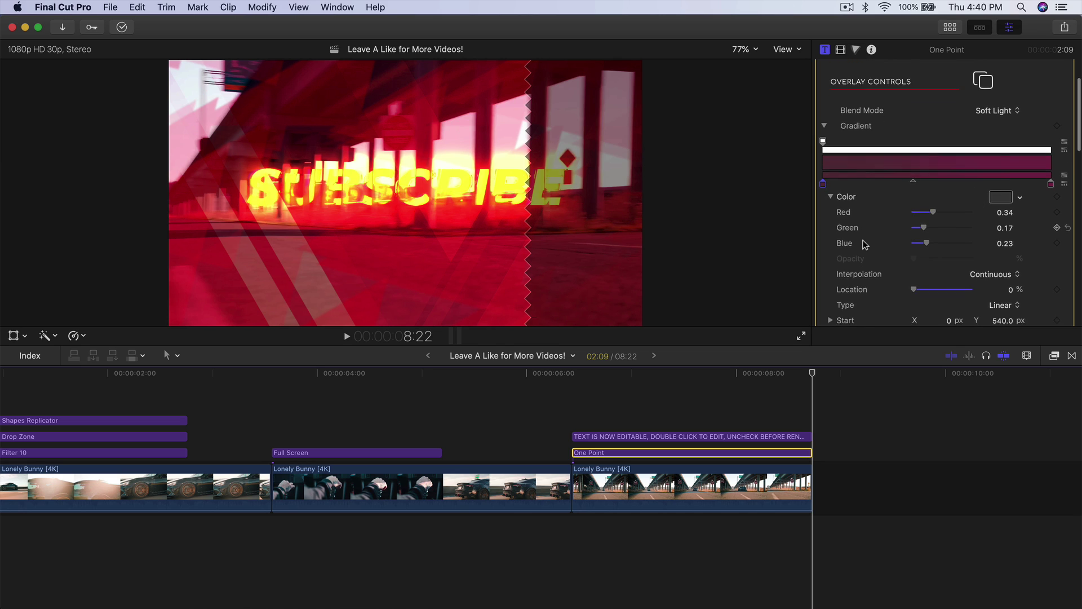
pyautogui.moveTo(933, 157)
pyautogui.mouseDown()
pyautogui.moveTo(953, 158)
pyautogui.moveTo(928, 157)
pyautogui.mouseUp()
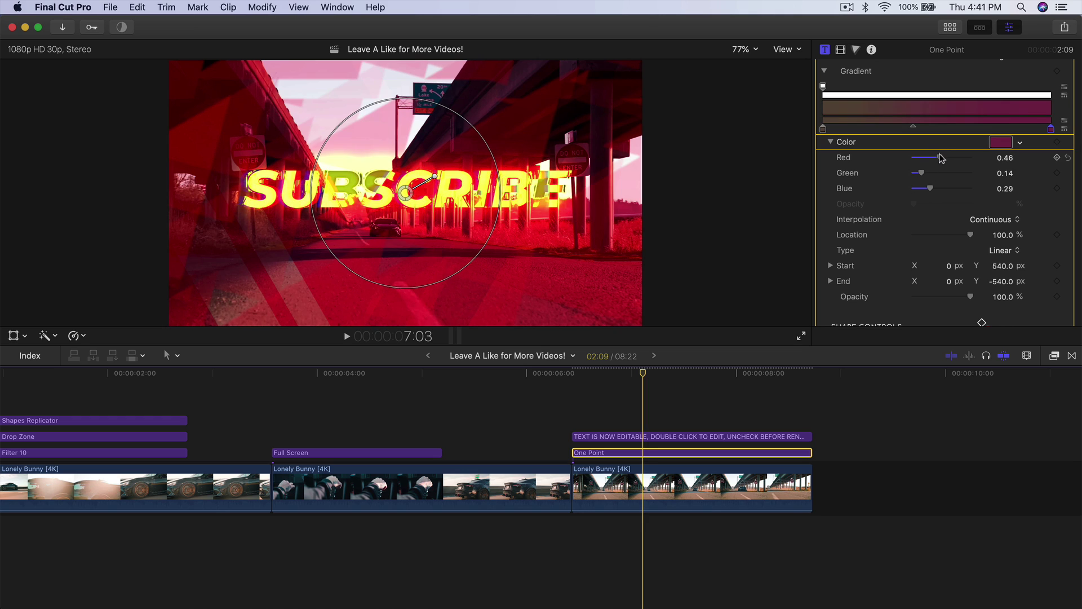
pyautogui.moveTo(940, 158); pyautogui.dragTo(971, 189)
pyautogui.moveTo(931, 158); pyautogui.dragTo(962, 160)
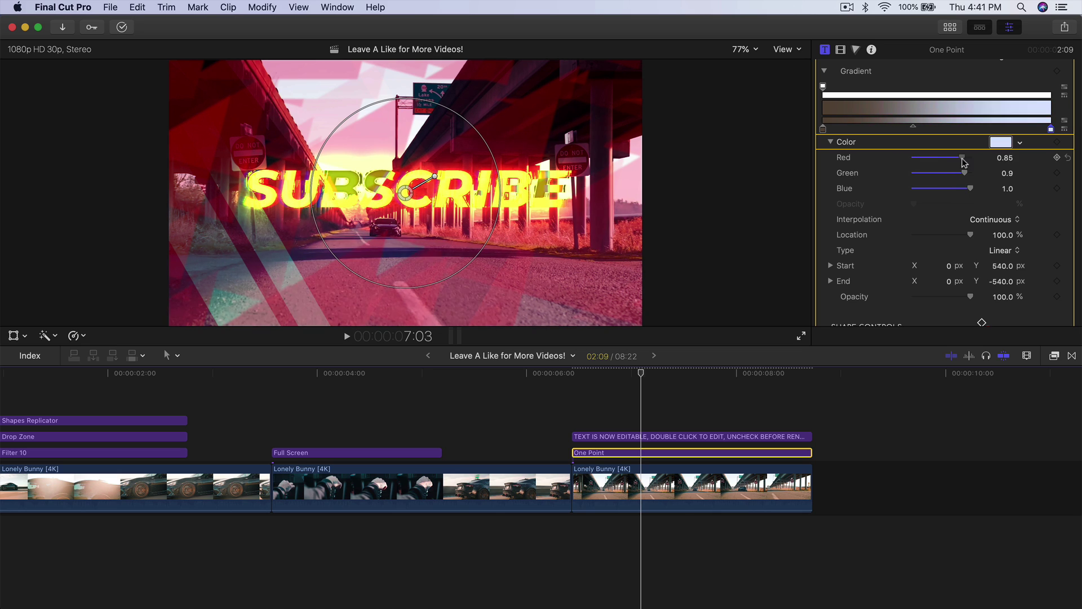
# Reduce the overlay's Shape Scale to 0.21 and play it back to preview
pyautogui.scroll(-4, 912, 226)
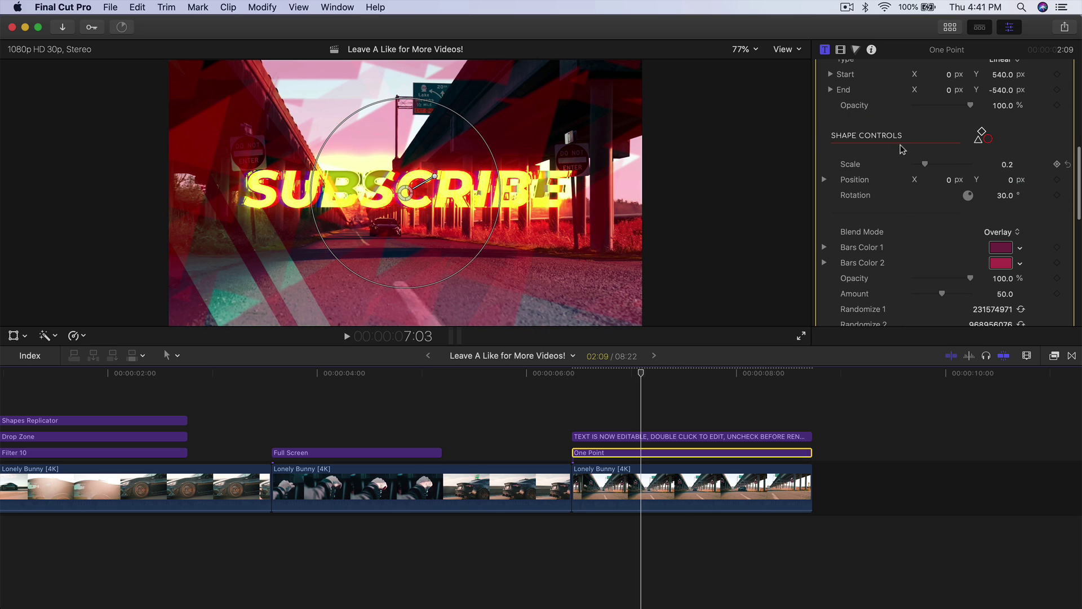
pyautogui.scroll(-2, 914, 185)
pyautogui.moveTo(924, 131)
pyautogui.mouseDown()
pyautogui.moveTo(938, 133)
pyautogui.moveTo(925, 131)
pyautogui.mouseUp()
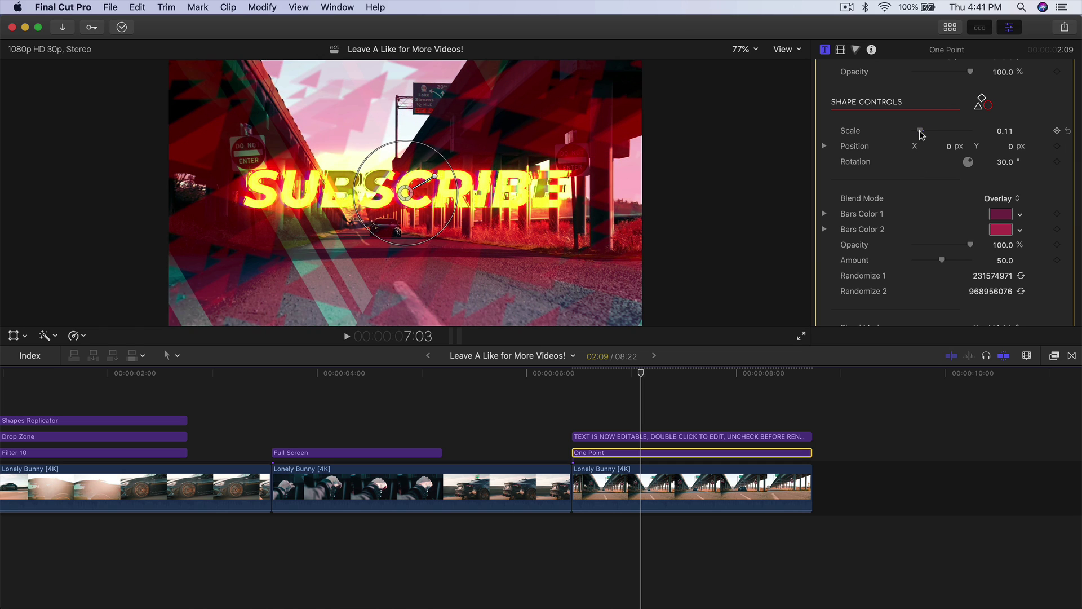
pyautogui.scroll(-2, 925, 132)
pyautogui.click(572, 373)
pyautogui.click(523, 374)
pyautogui.press('space')
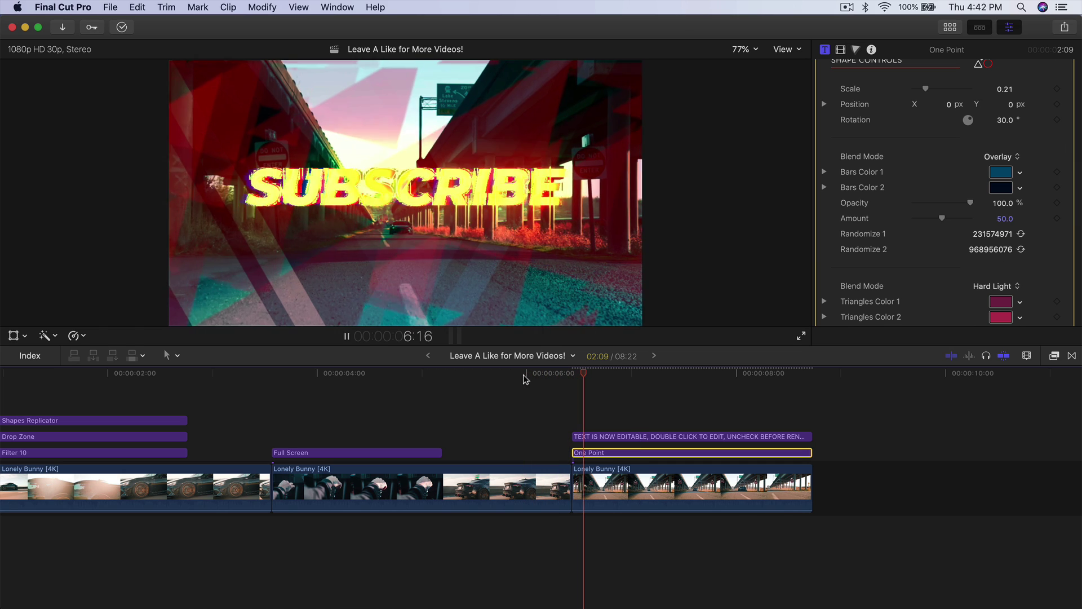
pyautogui.press('space')
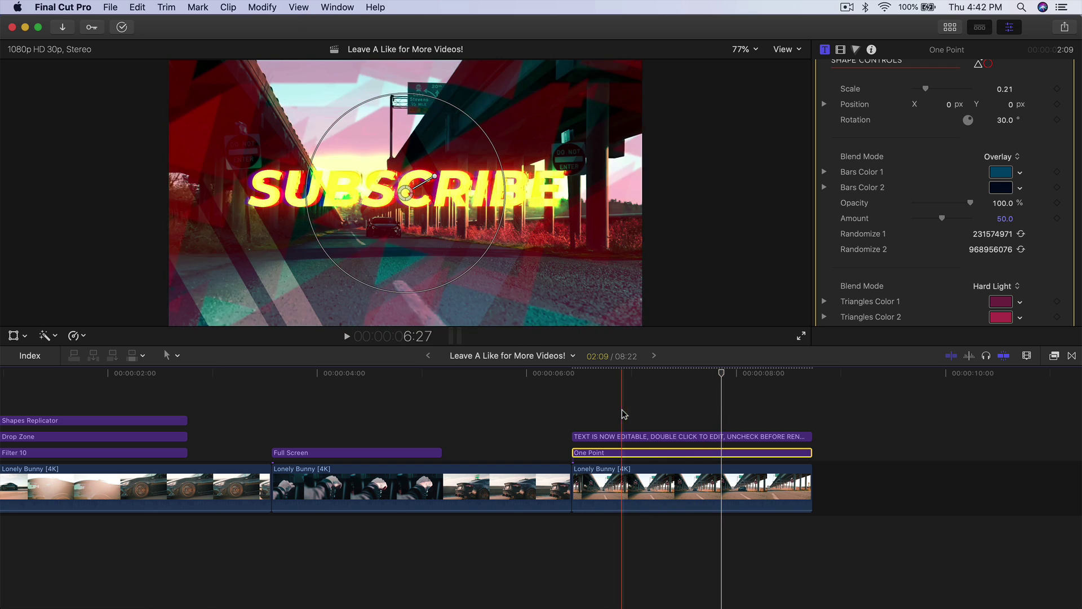
# Increase the overlay's Bars Distance to 43.01
pyautogui.scroll(-8, 884, 280)
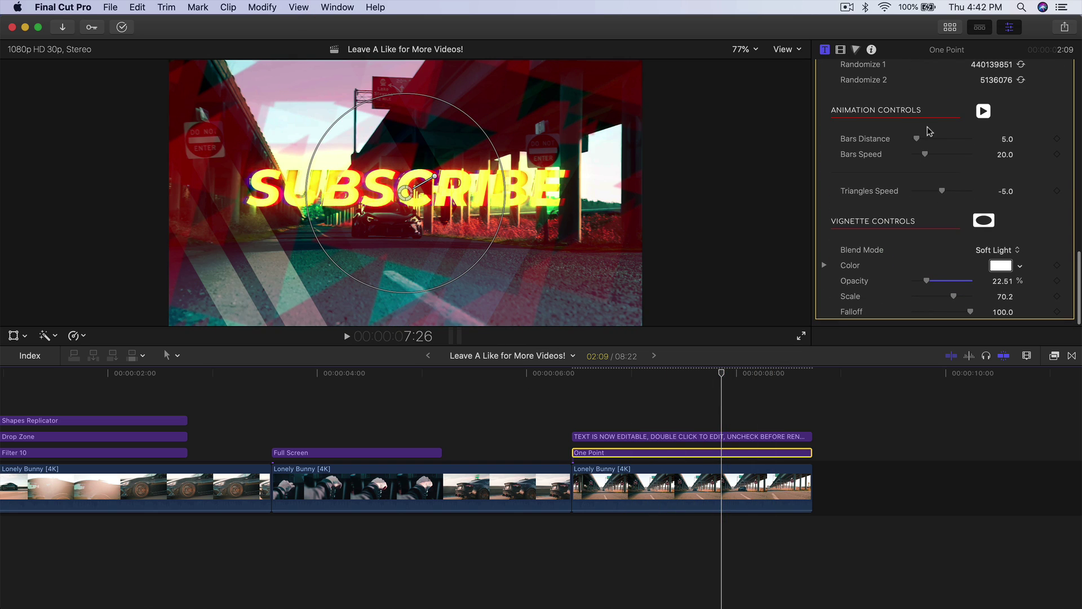
pyautogui.moveTo(927, 134); pyautogui.dragTo(918, 154)
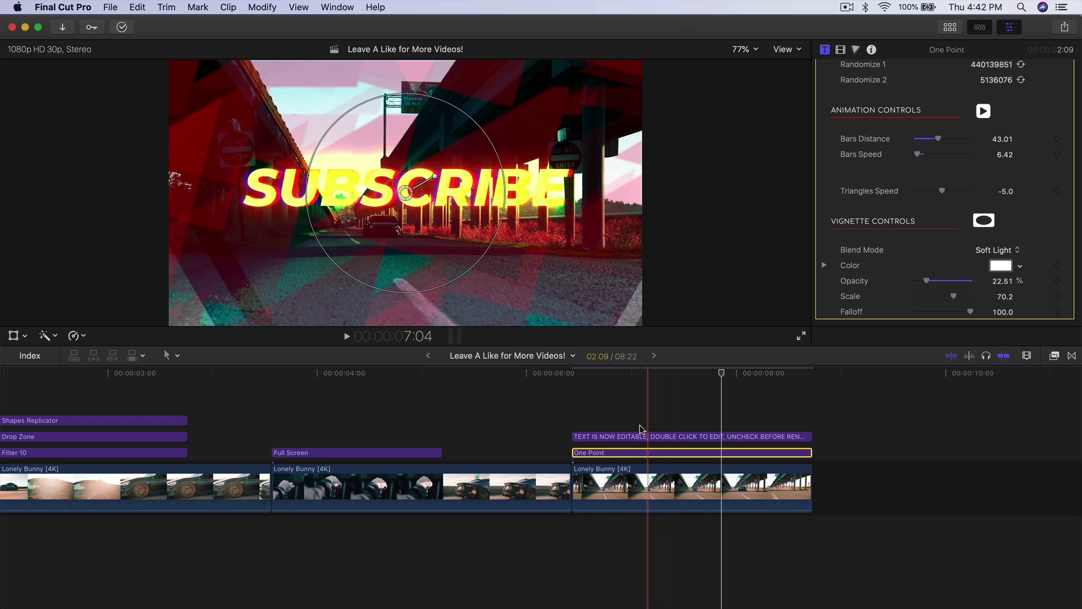
pyautogui.hscroll(-4, 501, 389)
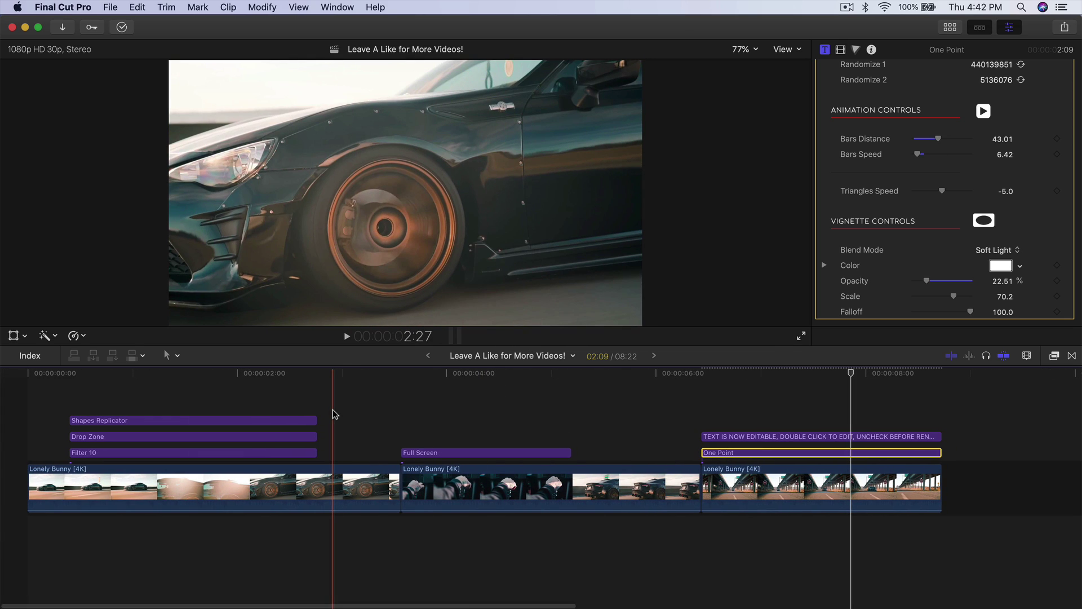